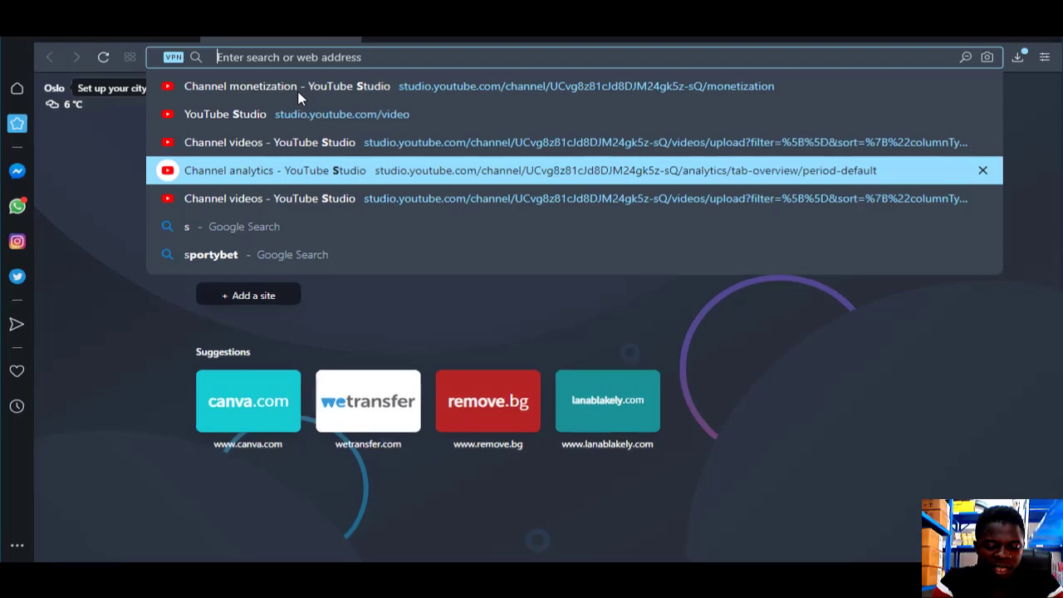
Search Google for 'canva design' and open the canva.com result
type("canva ")
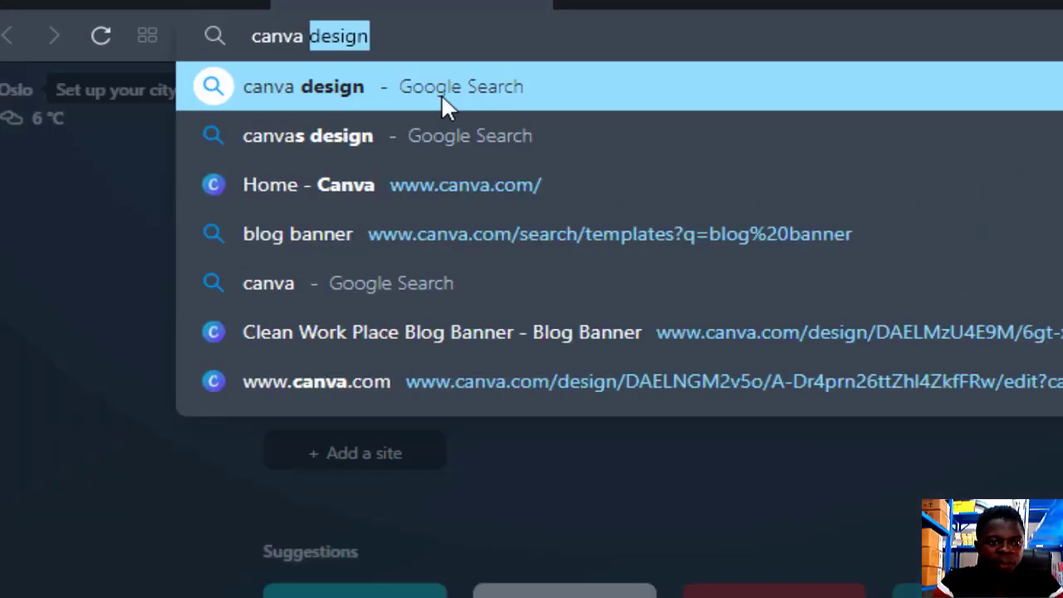
type("des")
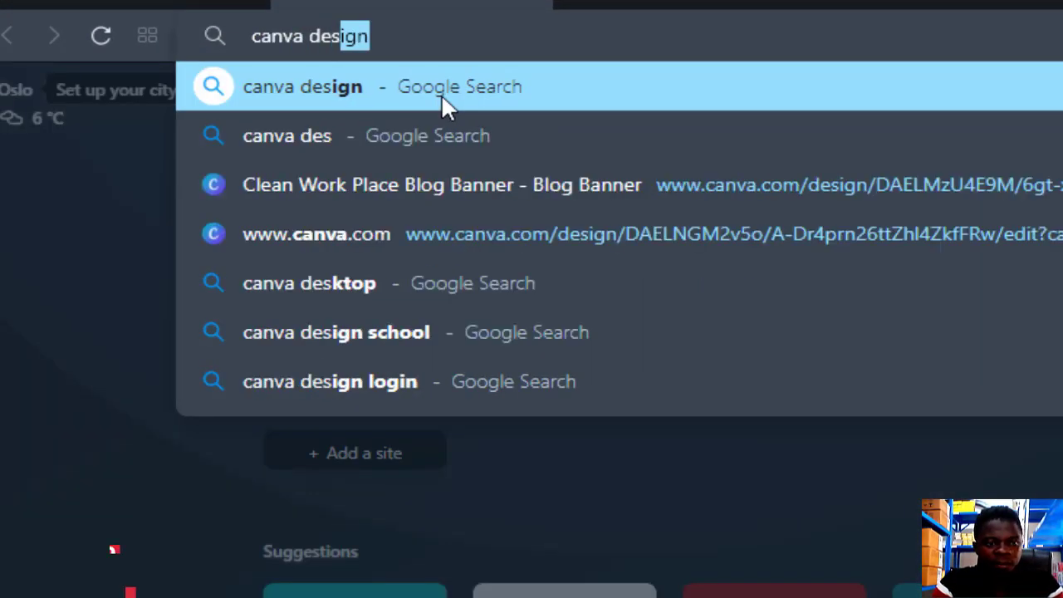
type("i")
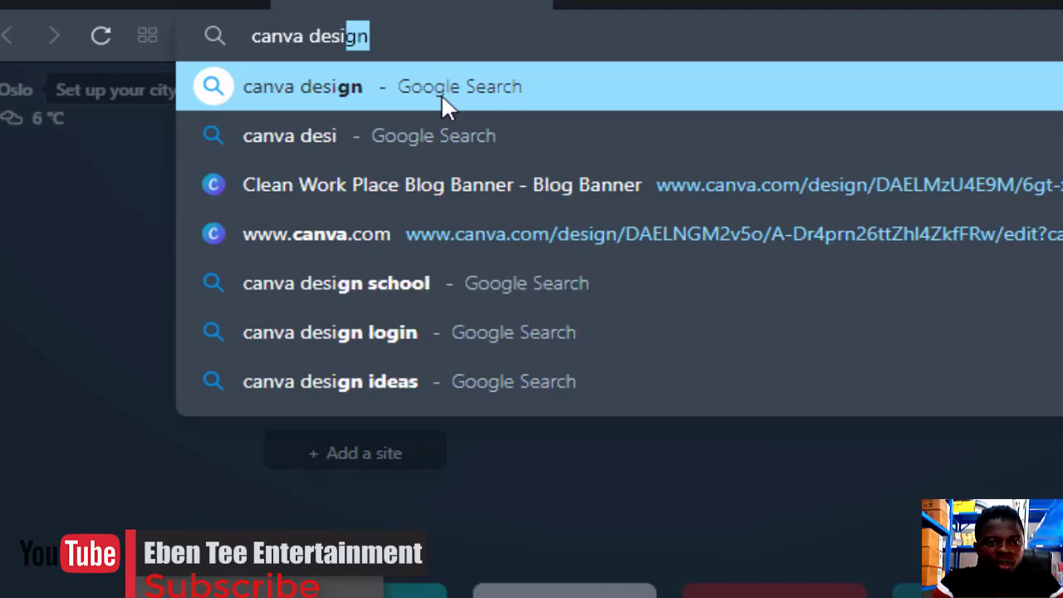
type("gn")
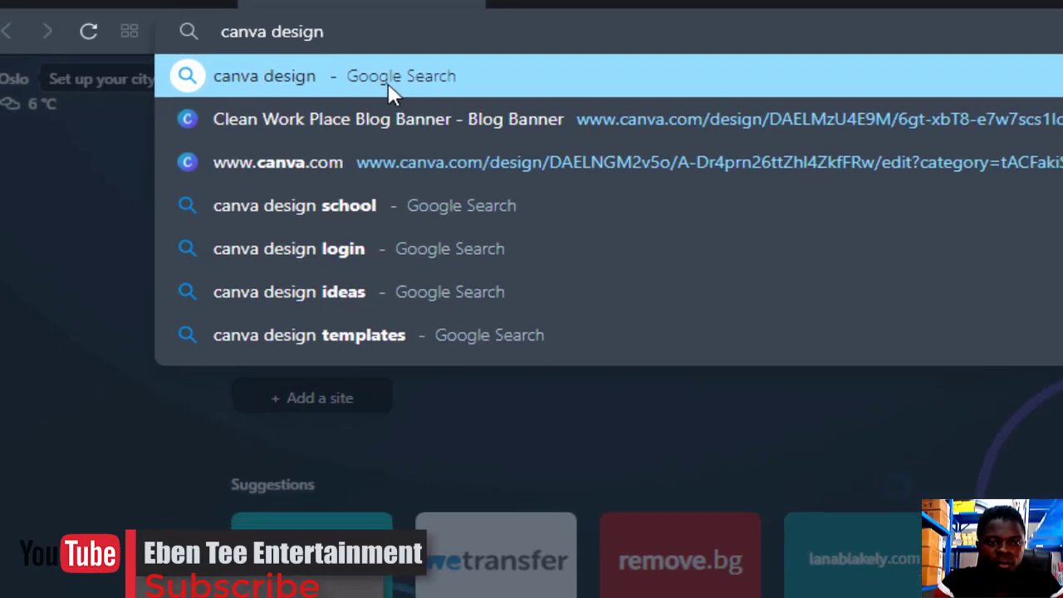
key("Return")
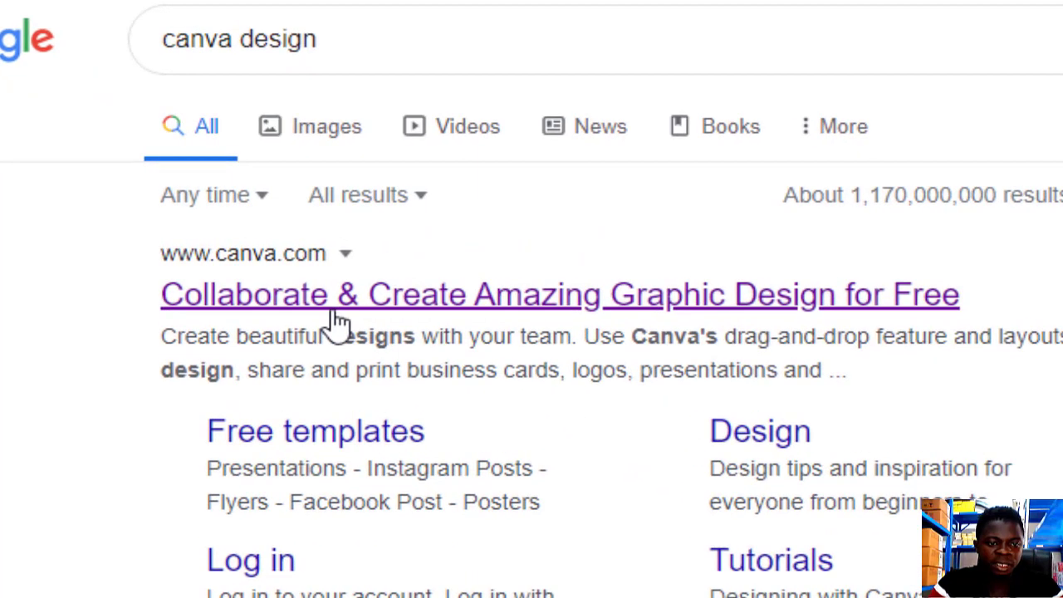
left_click(368, 321)
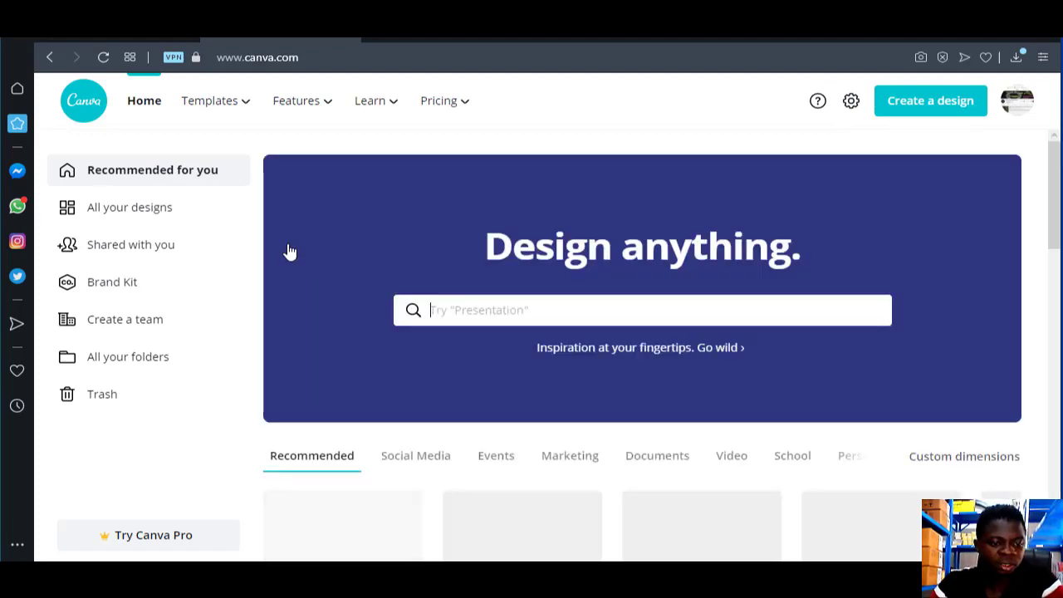
Search Canva for 'blog banner' and create a blank Blog Banner design
left_click(487, 309)
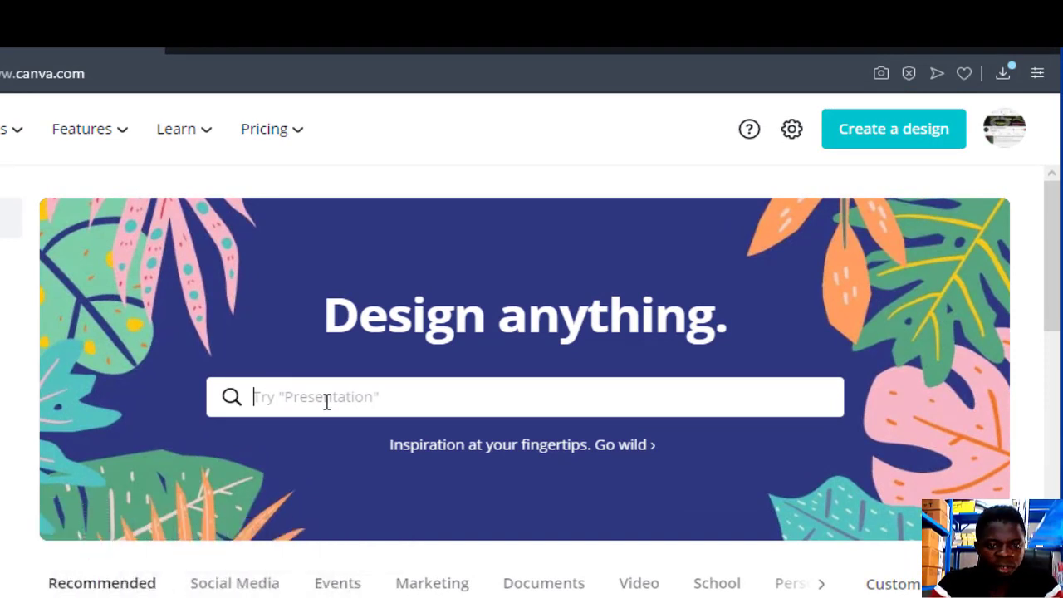
type("blo")
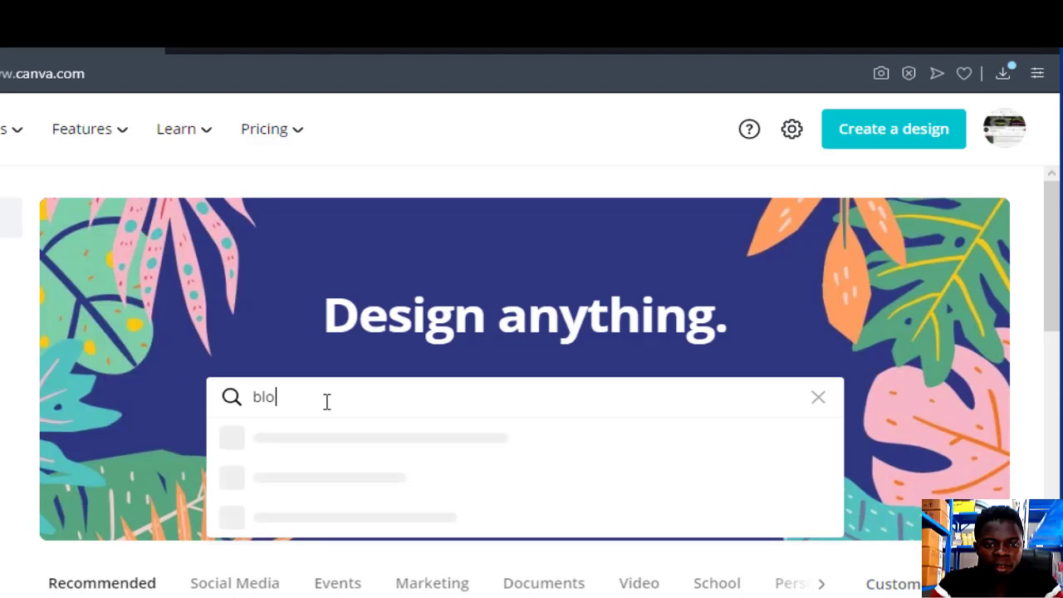
type("g ")
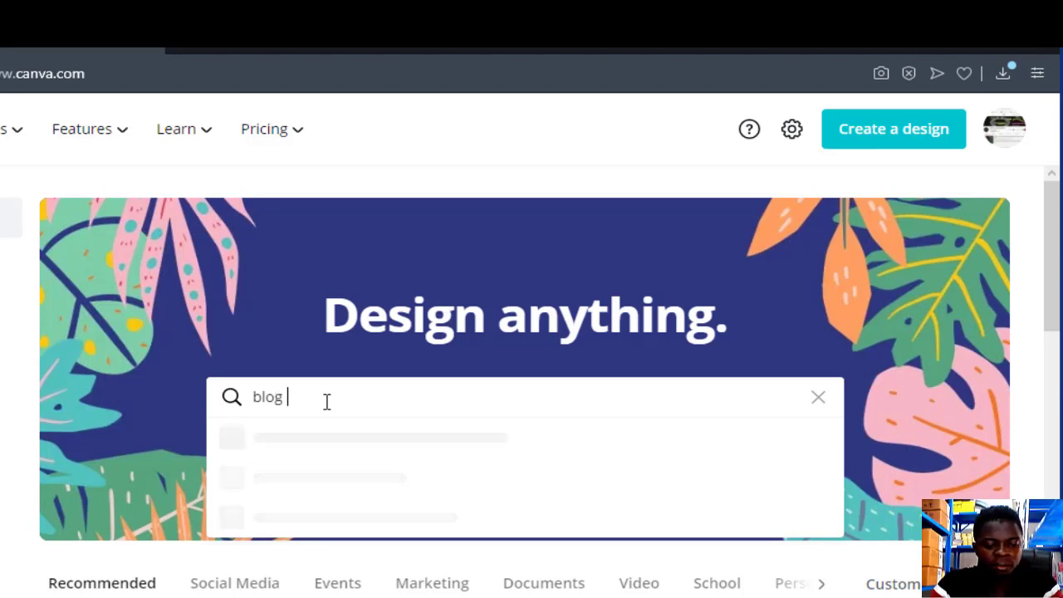
type("banner")
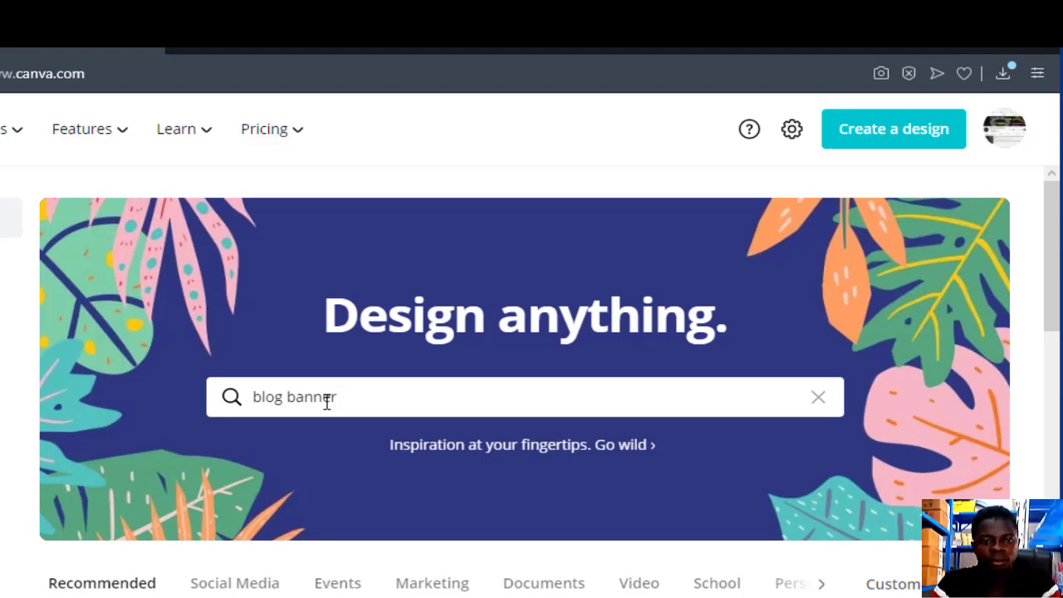
key("Return")
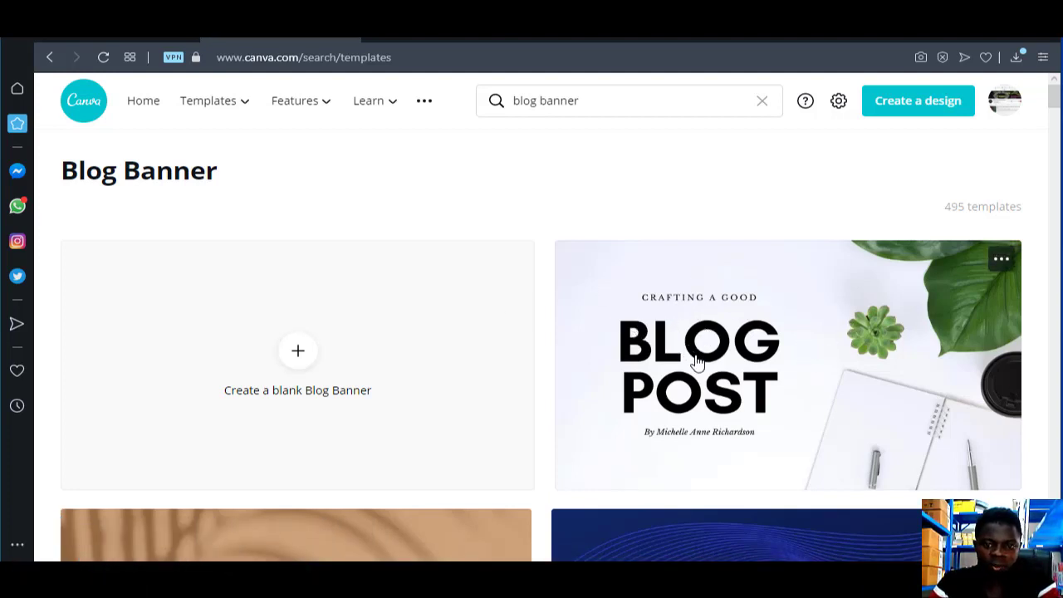
left_click(736, 369)
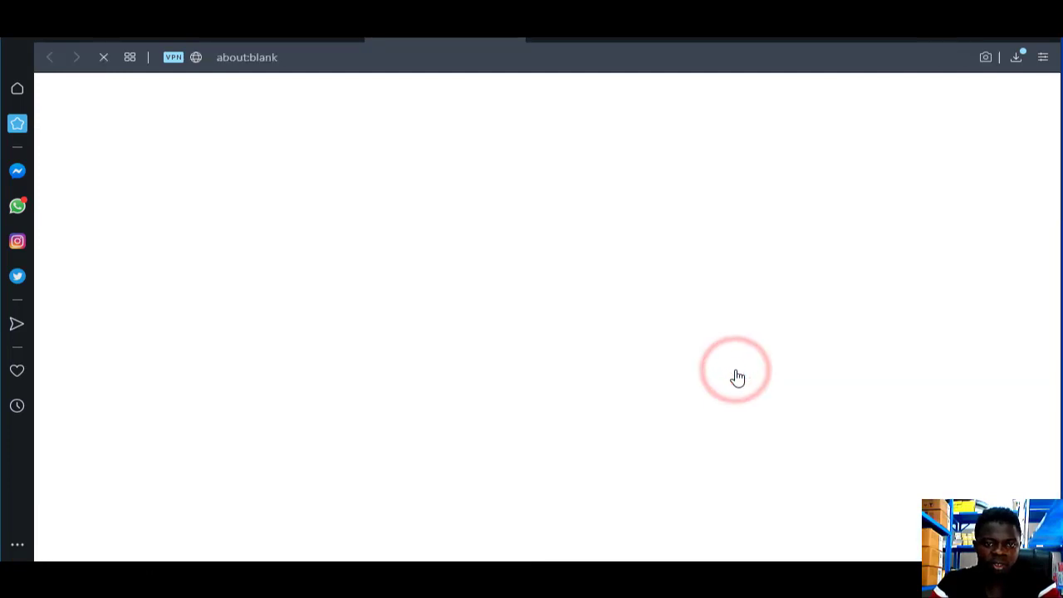
key("ctrl+w")
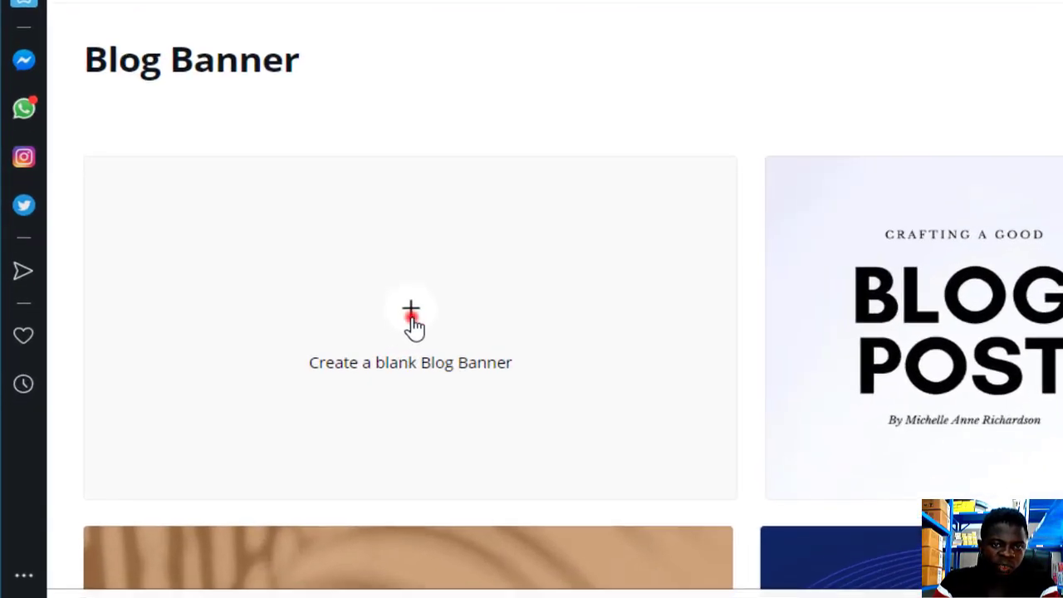
left_click(299, 356)
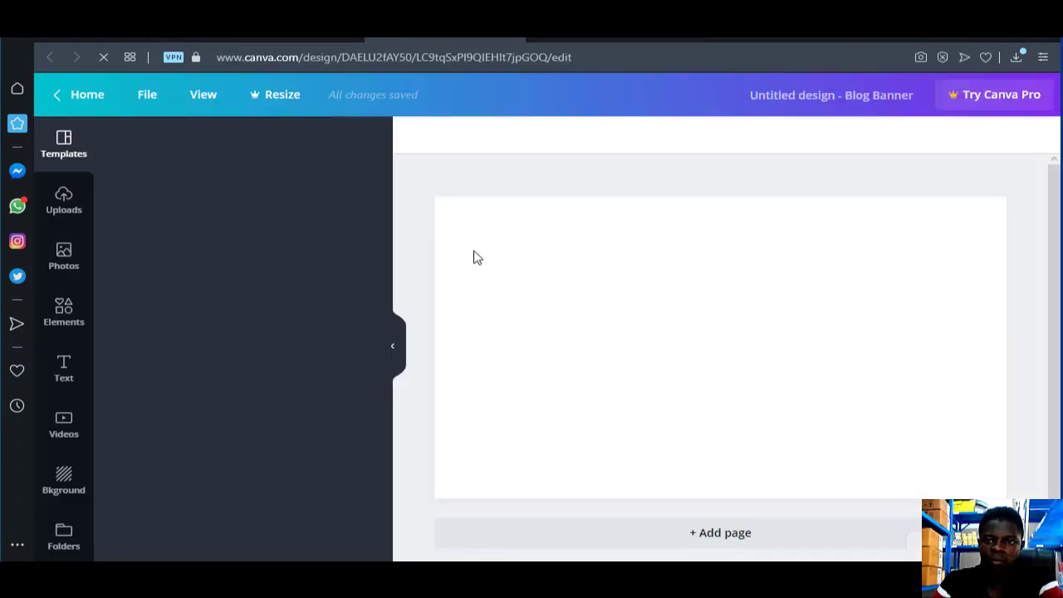
left_click(799, 94)
Replace the title 'Untitled design - Blog Banner' with 'YouTube Banner', fixing a stray backslash
left_click(787, 97)
left_click(787, 101)
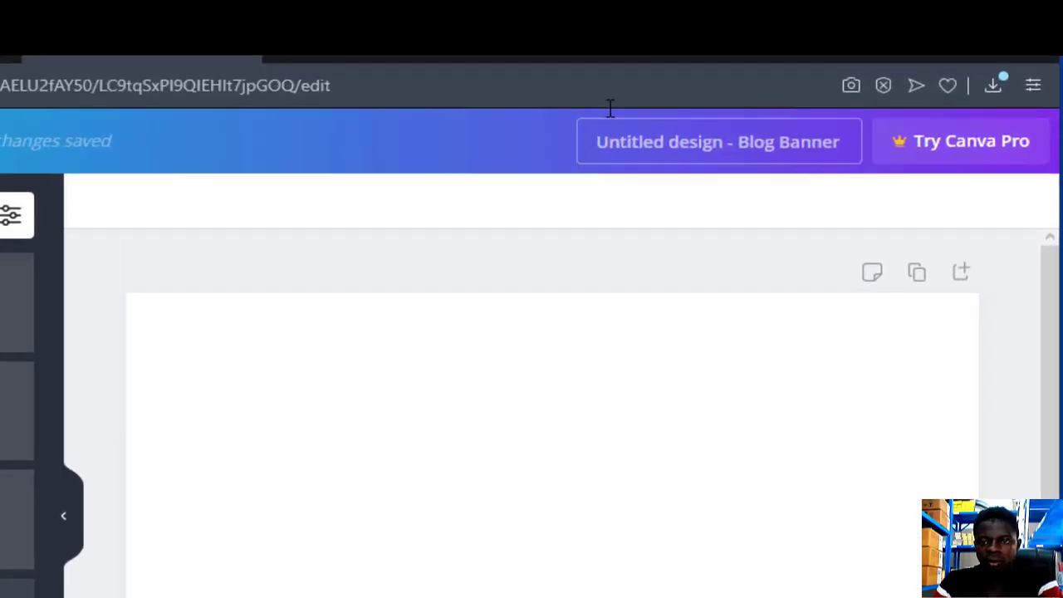
left_click(594, 149)
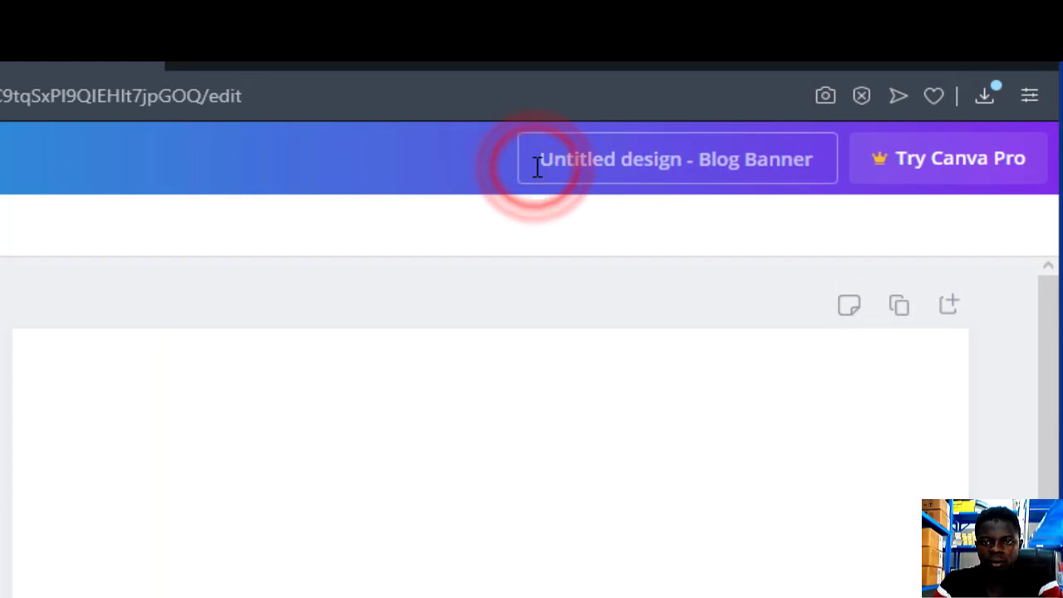
key("ctrl+a")
key("BackSpace")
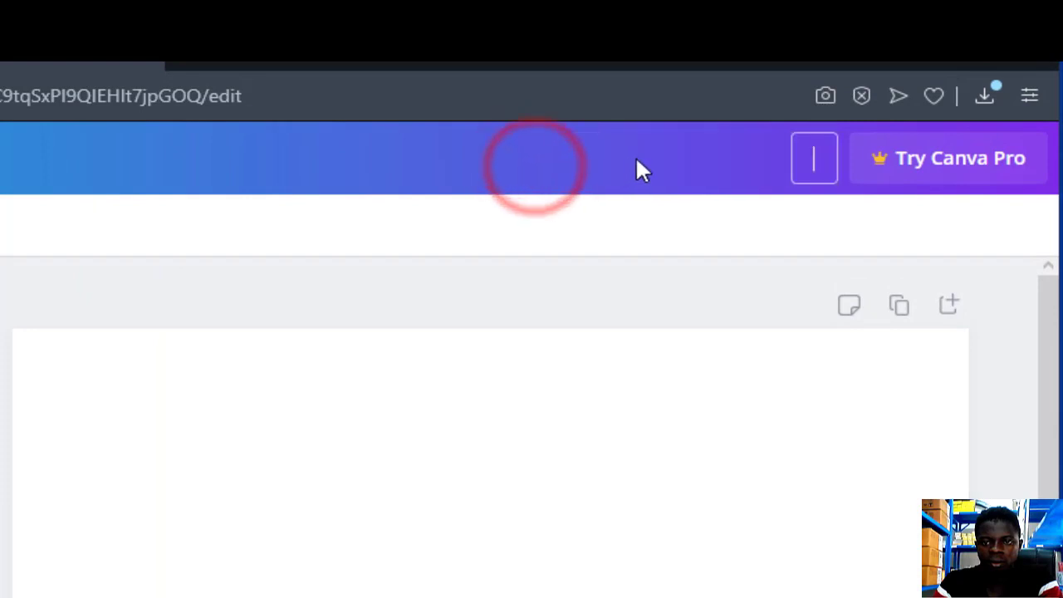
left_click(810, 166)
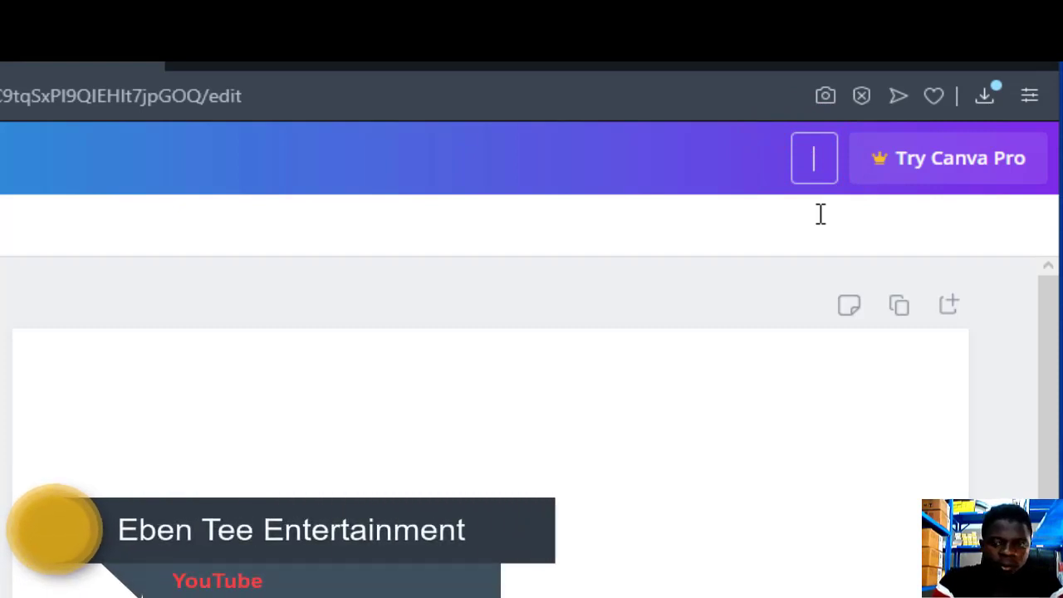
type("You\\Tub")
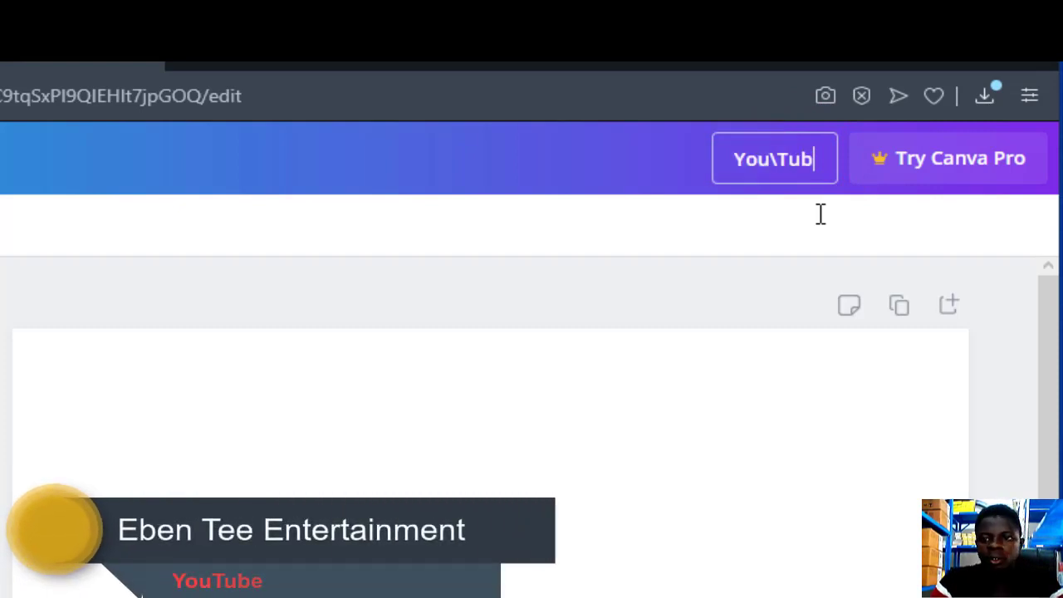
type("e ")
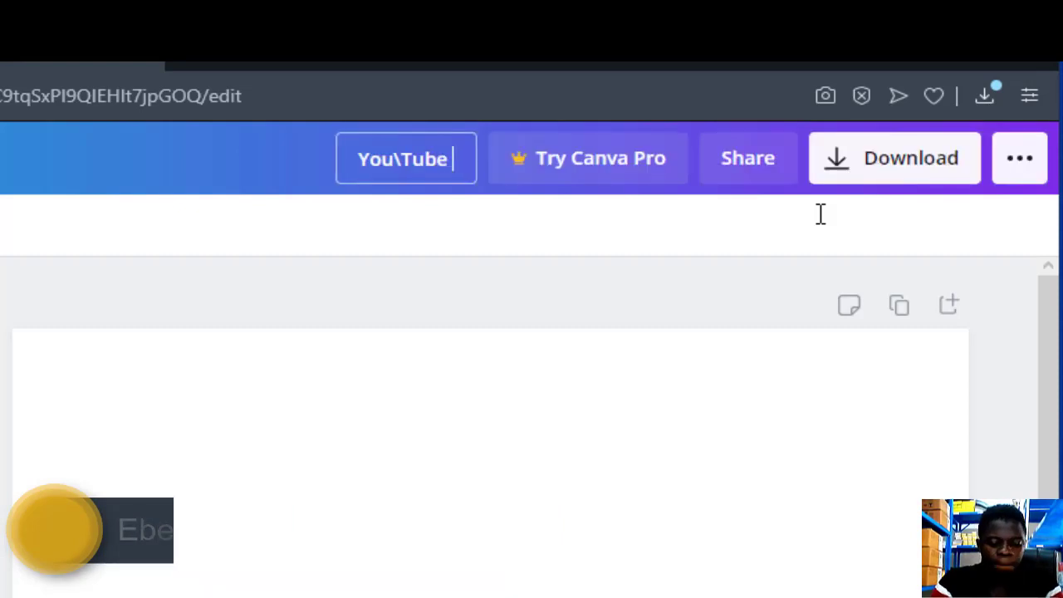
type("Banner")
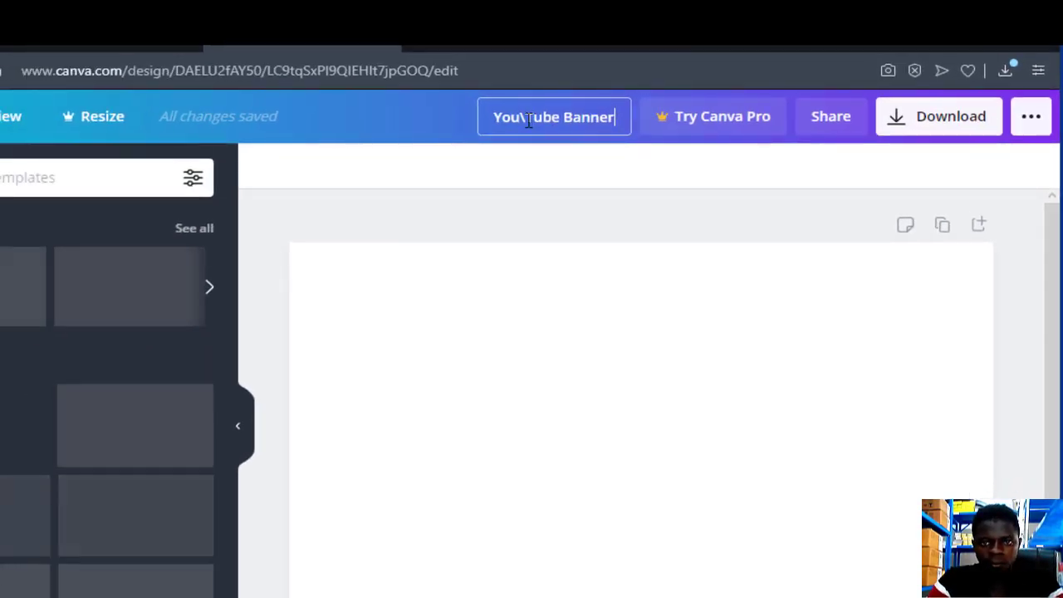
left_click(336, 159)
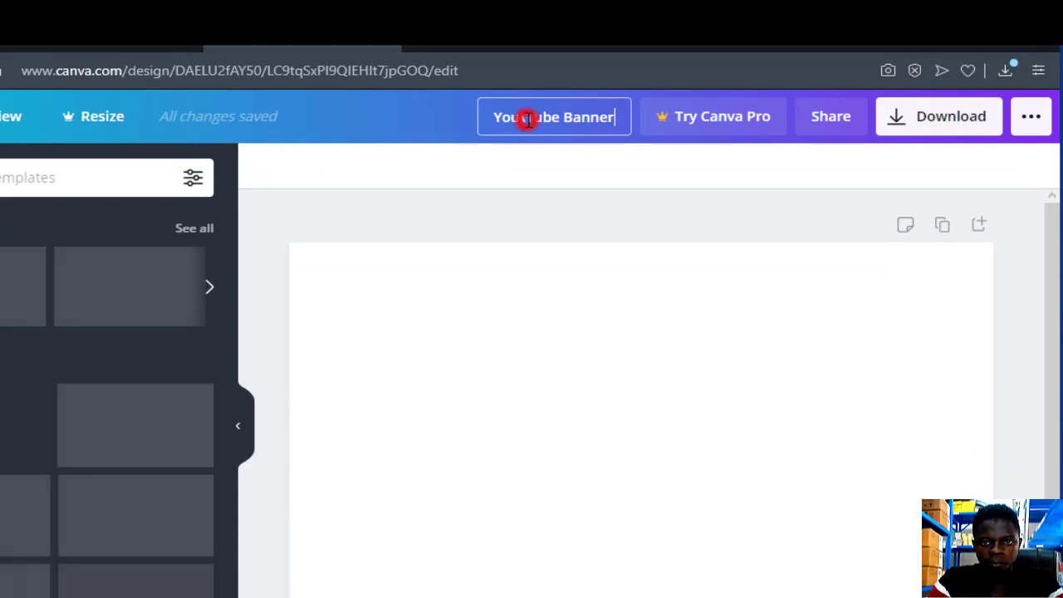
key("BackSpace")
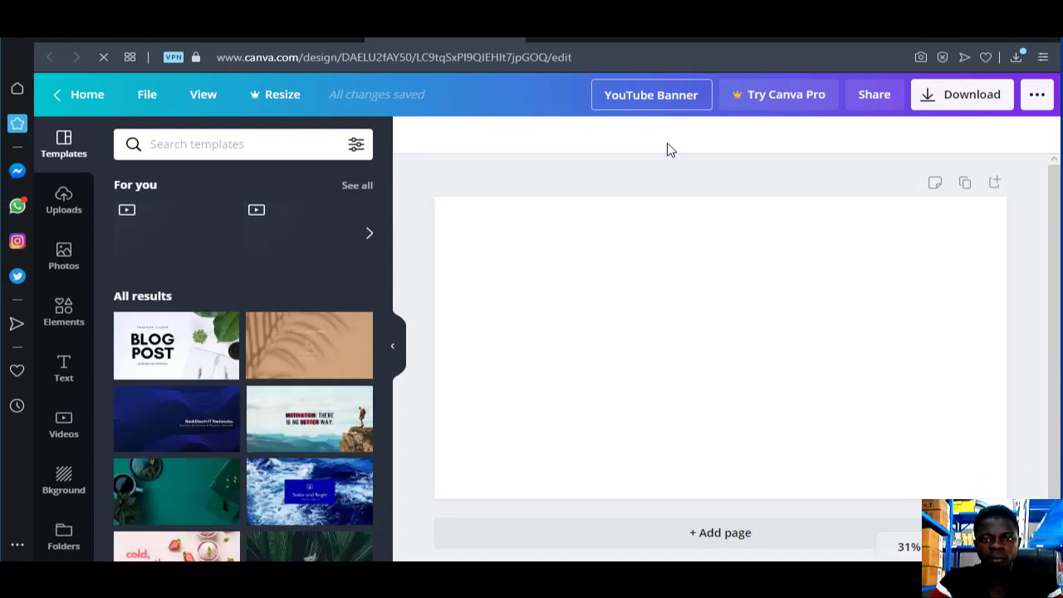
left_click(671, 149)
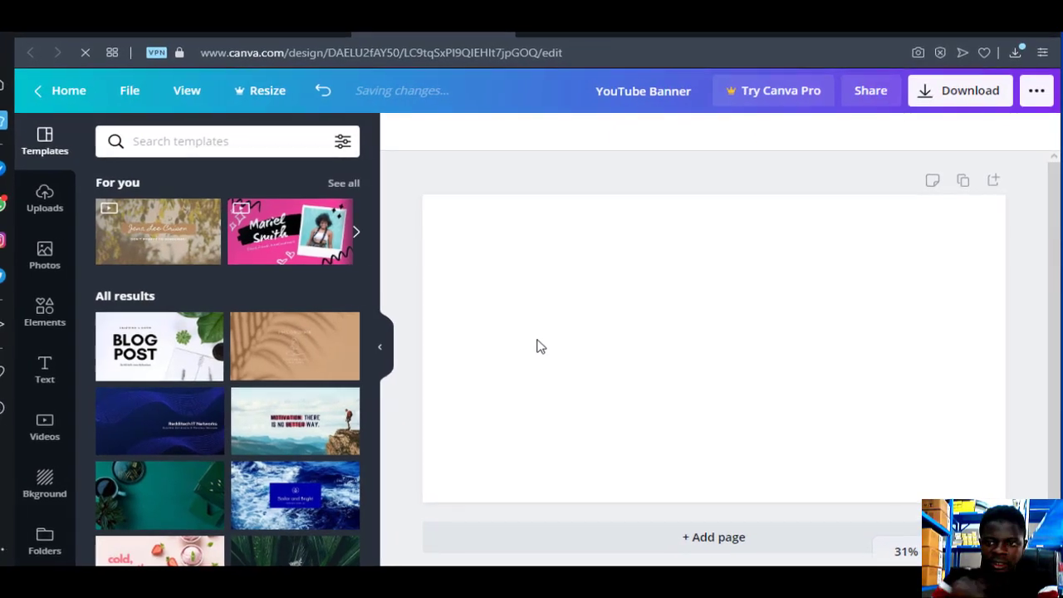
In a new tab, search Google Images for 'youtube banner template' and save the first template image
left_click(523, 33)
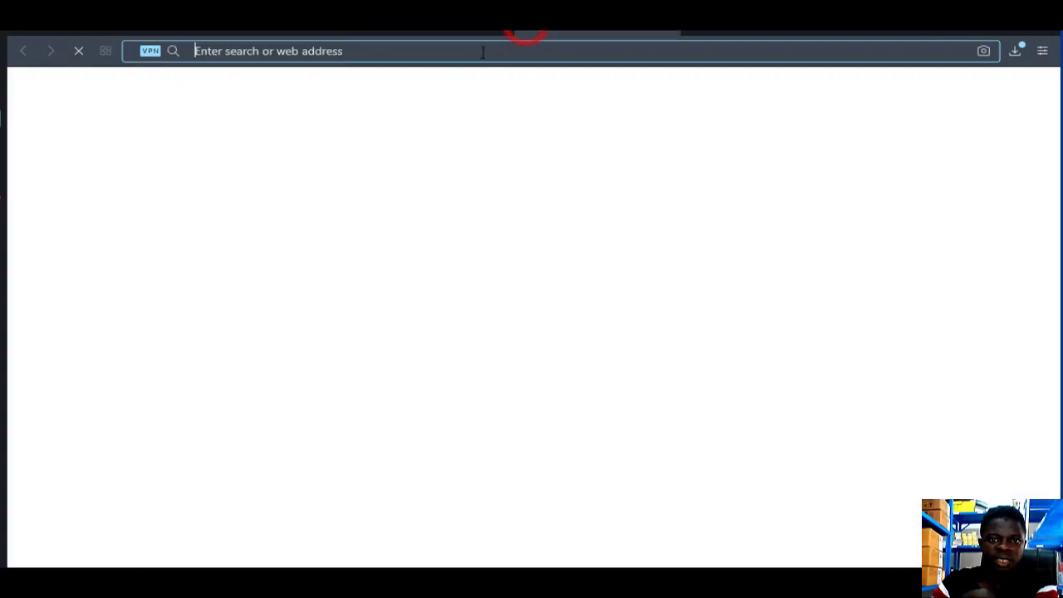
type("sear")
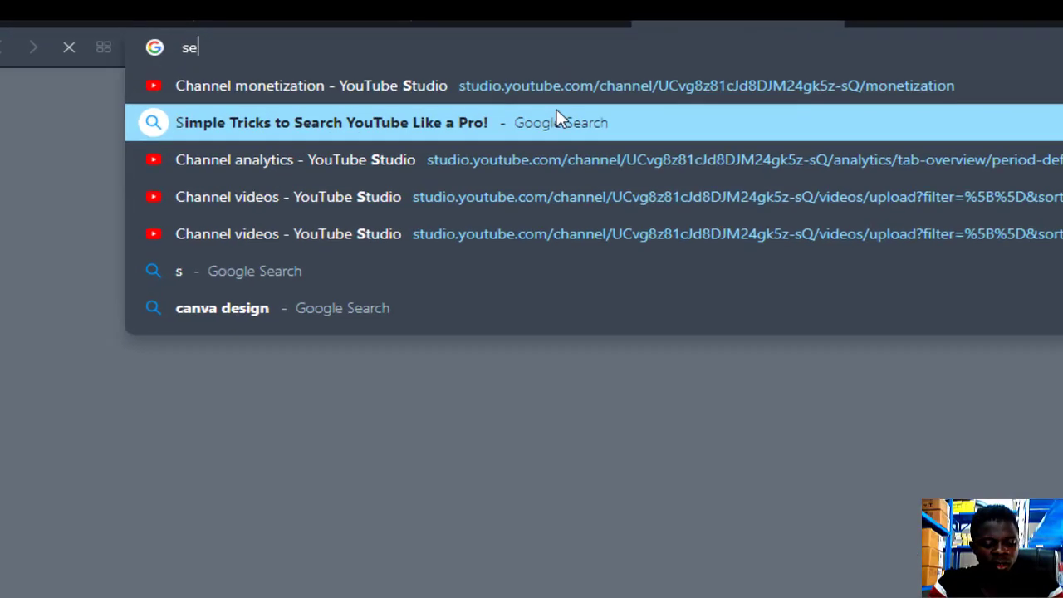
type("c")
key("BackSpace")
key("BackSpace")
key("BackSpace")
key("BackSpace")
key("BackSpace")
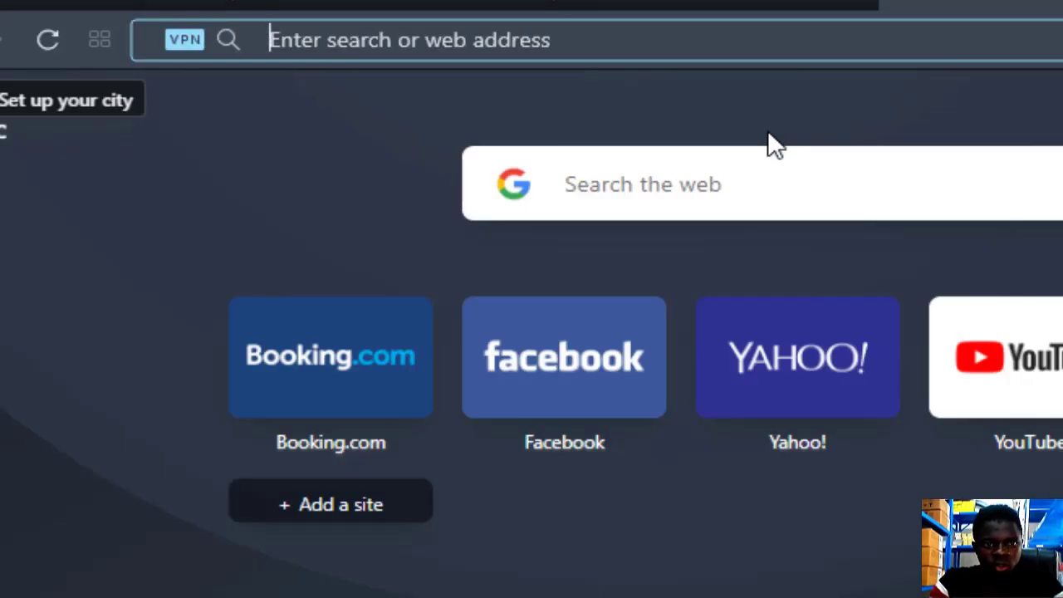
type("youtube")
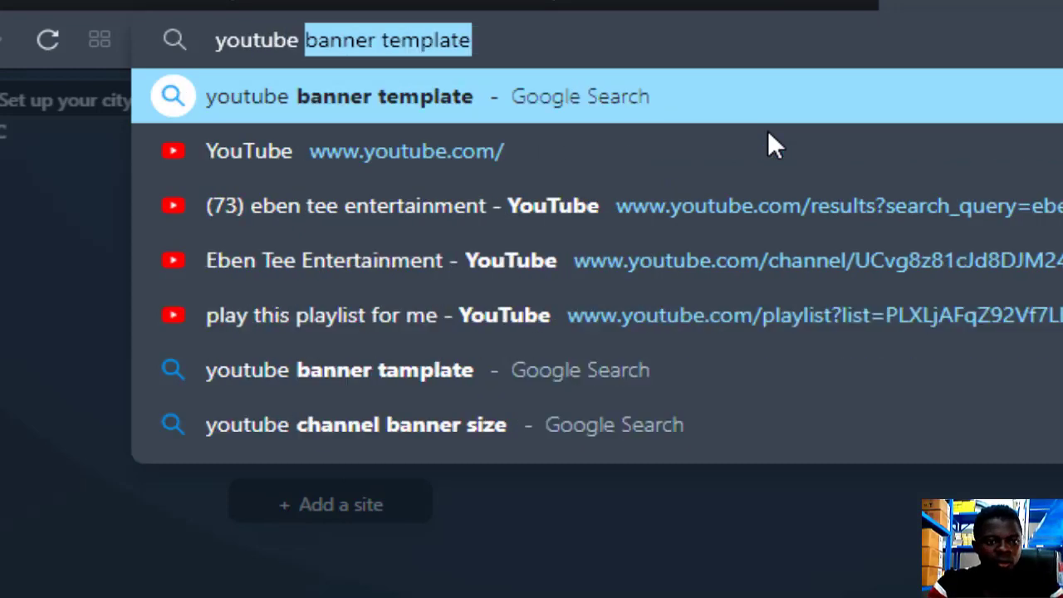
type(" banner ")
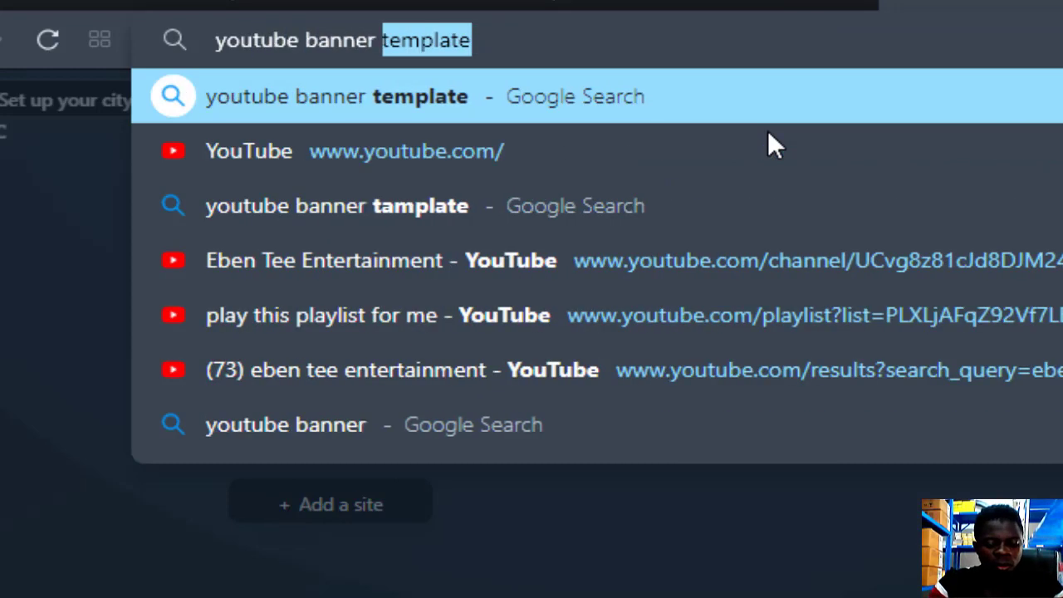
type("tampla")
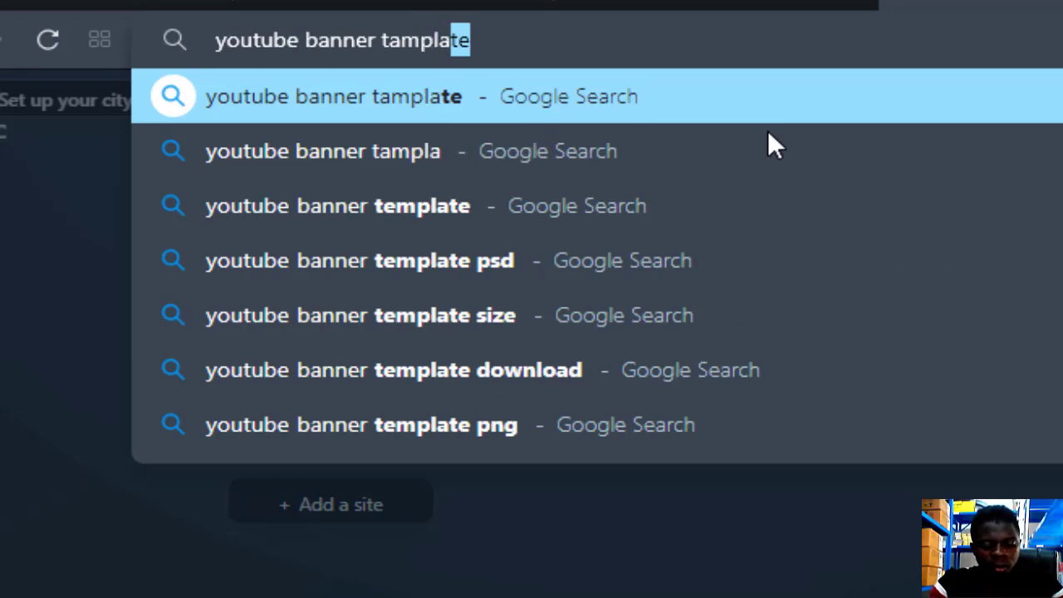
type("te")
key("Return")
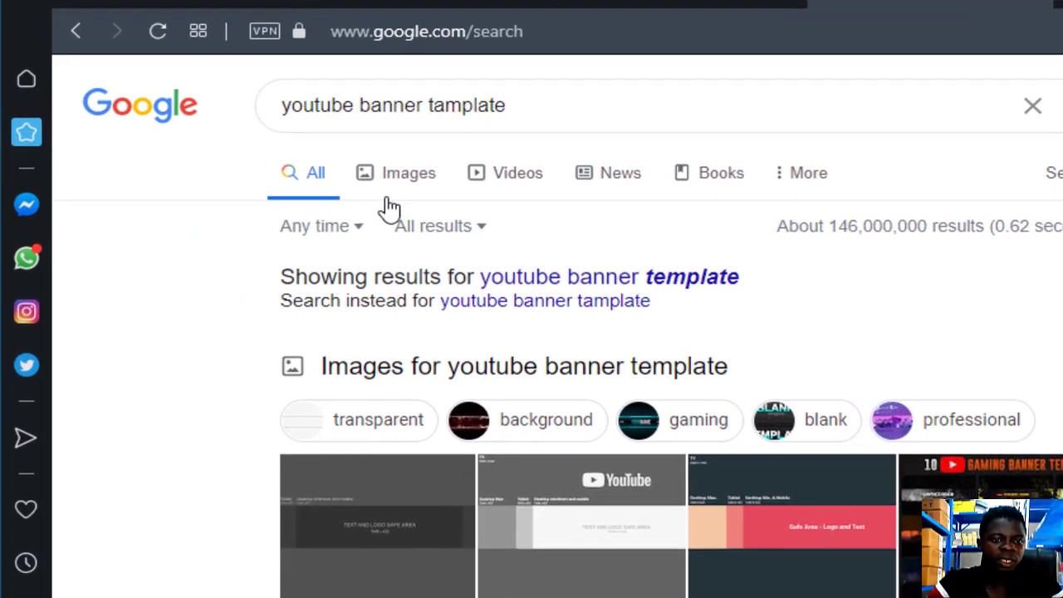
left_click(258, 164)
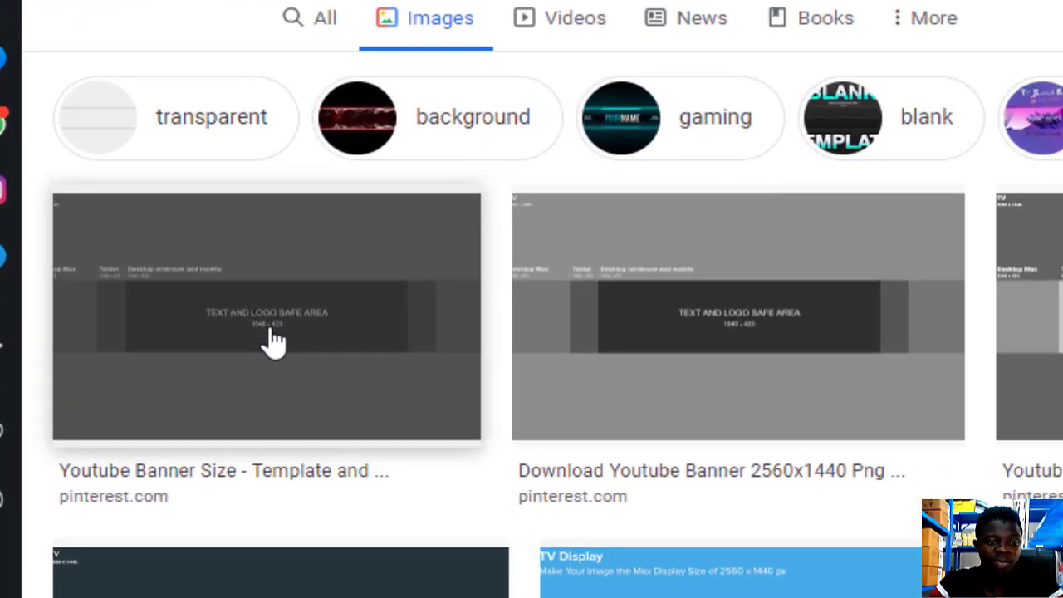
right_click(274, 341)
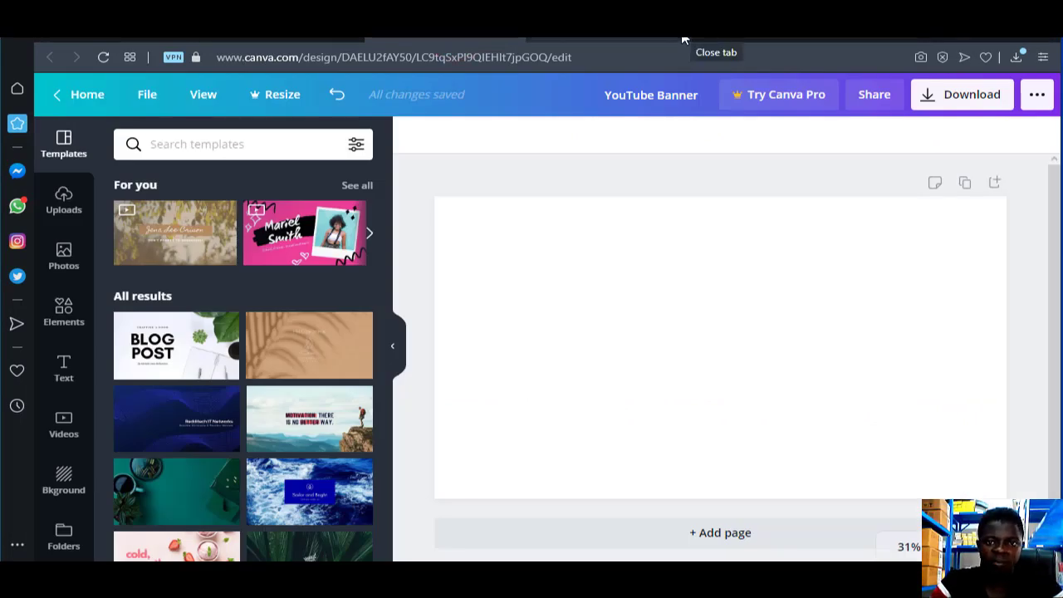
Back in the banner, start an image upload from this device, browsing all files
left_click(682, 39)
left_click(683, 320)
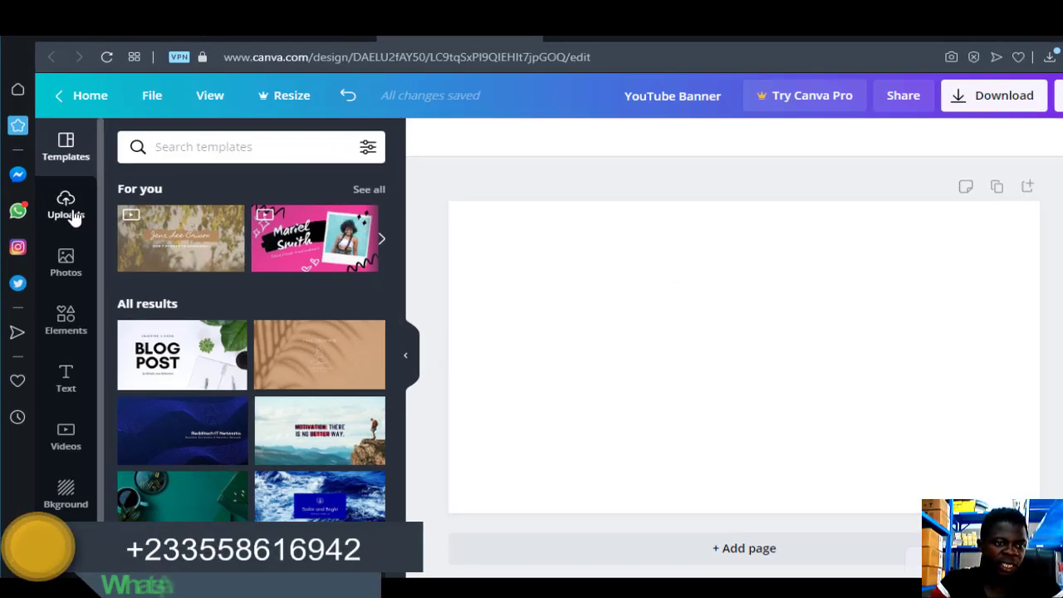
left_click(79, 208)
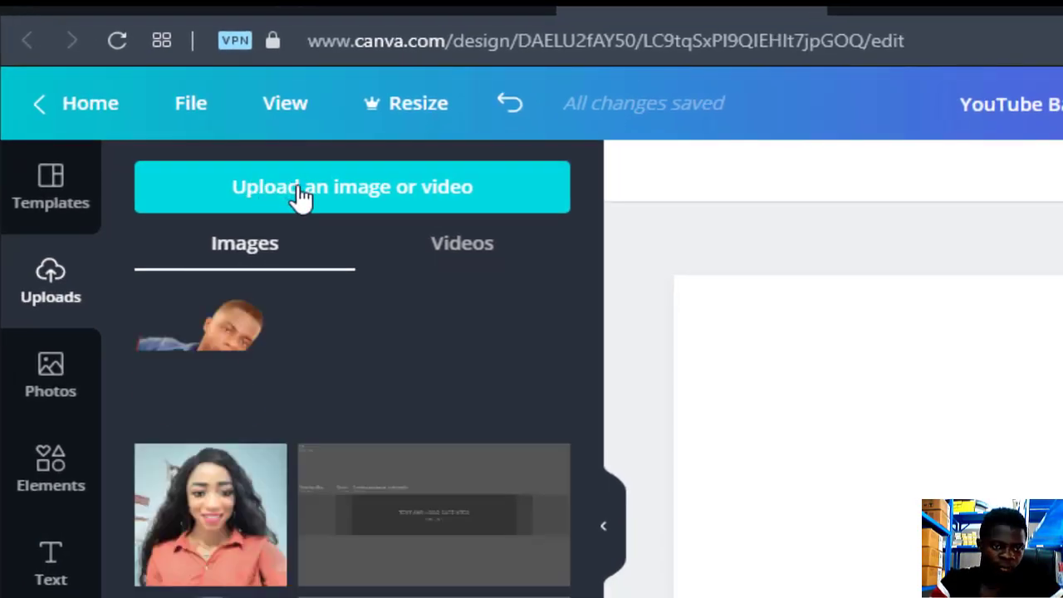
left_click(300, 196)
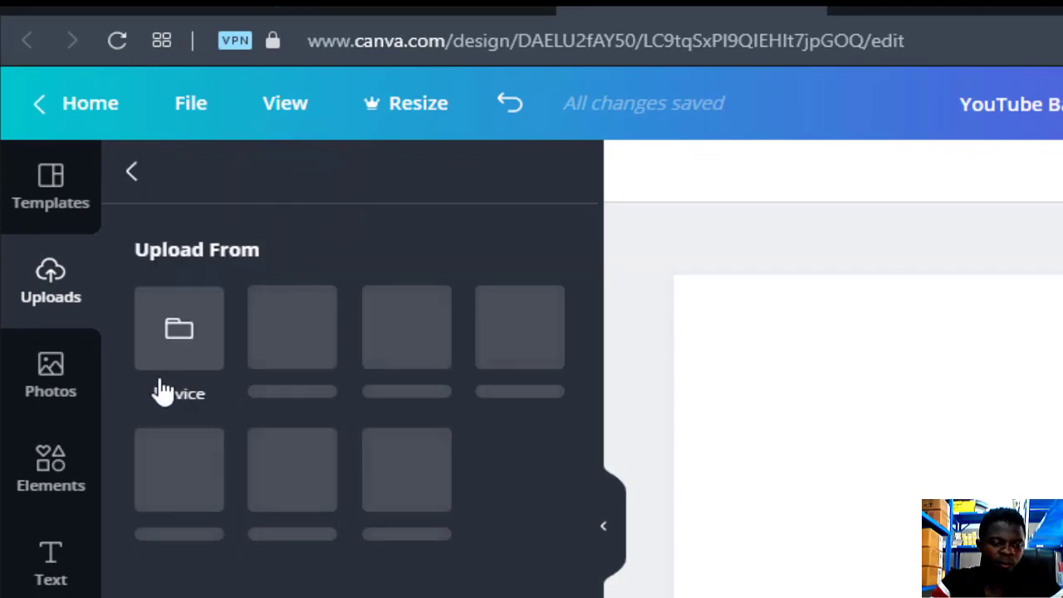
left_click(178, 341)
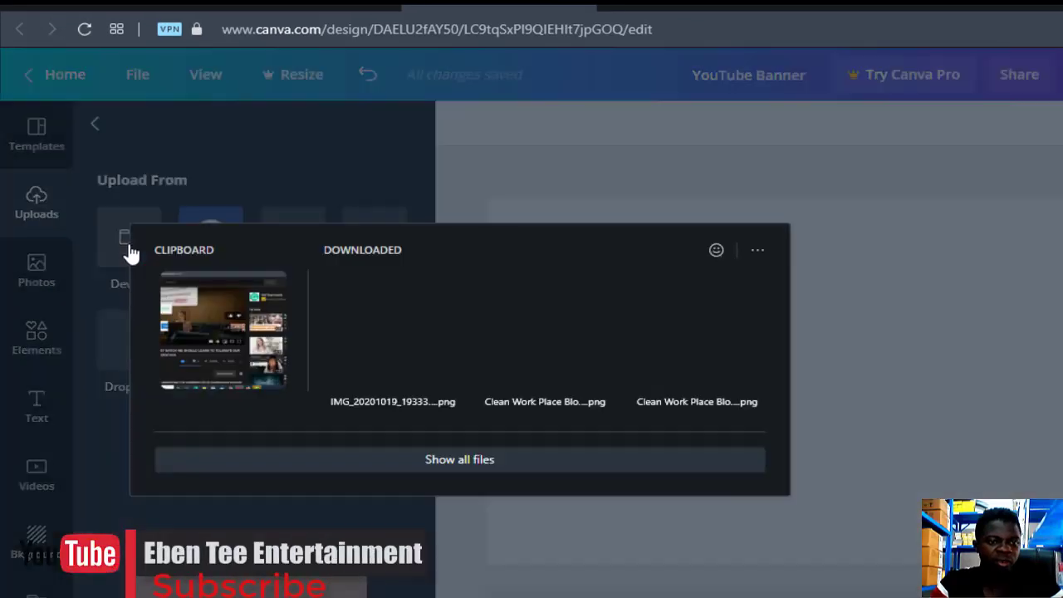
left_click(433, 457)
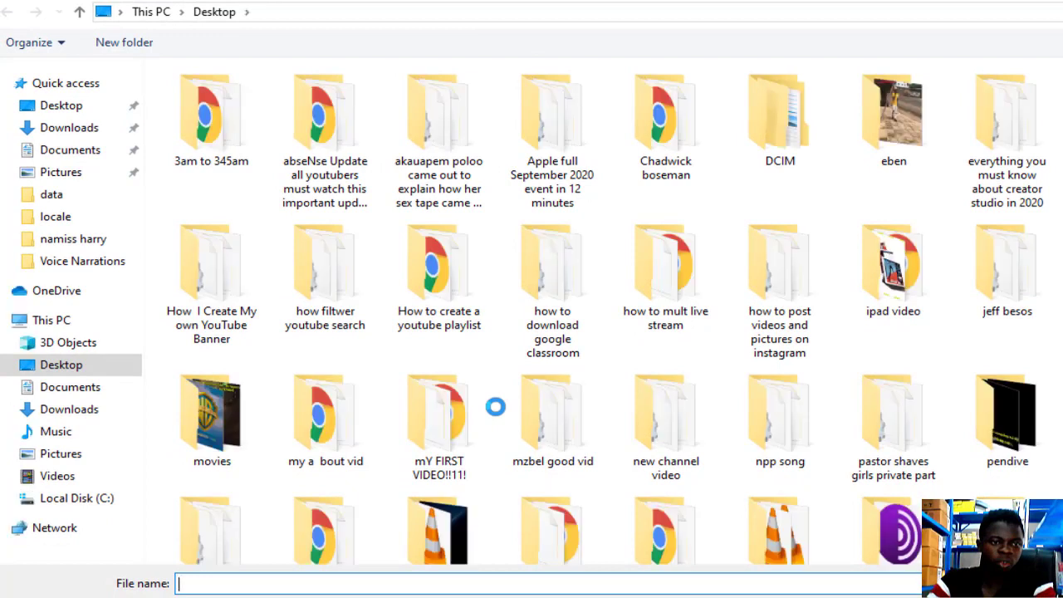
Upload the grey banner size template PNG from the Downloads folder
left_click(68, 129)
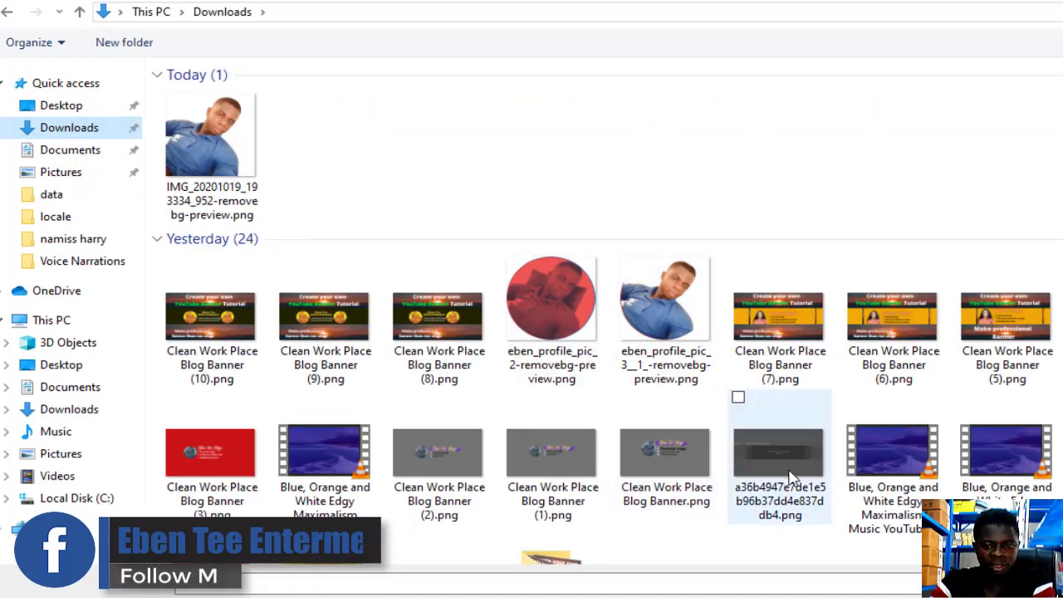
left_click(788, 462)
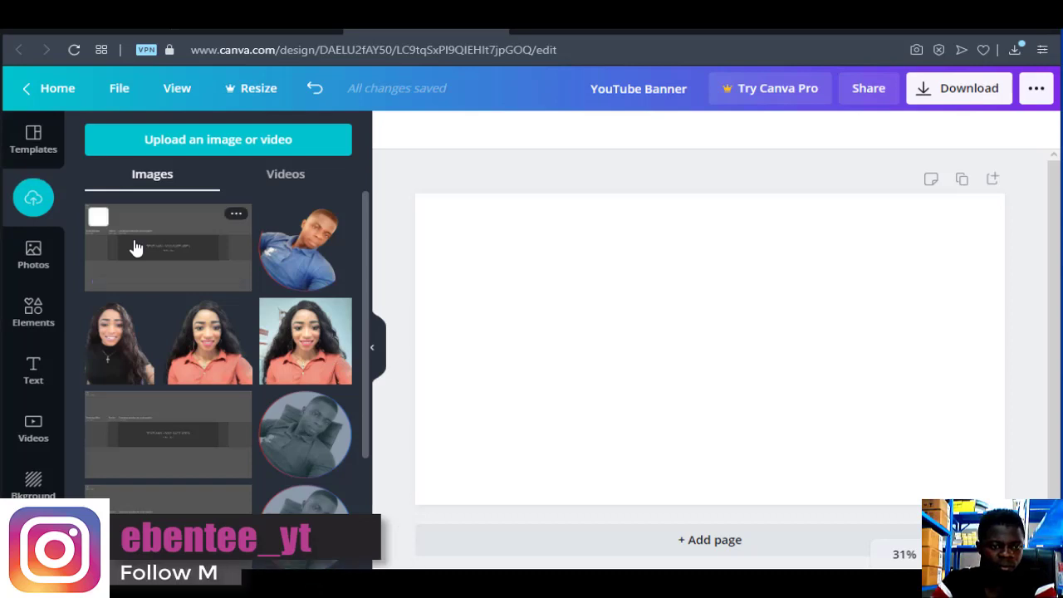
Place the uploaded template on the page and stretch it corner to corner to fill the banner
left_click(189, 253)
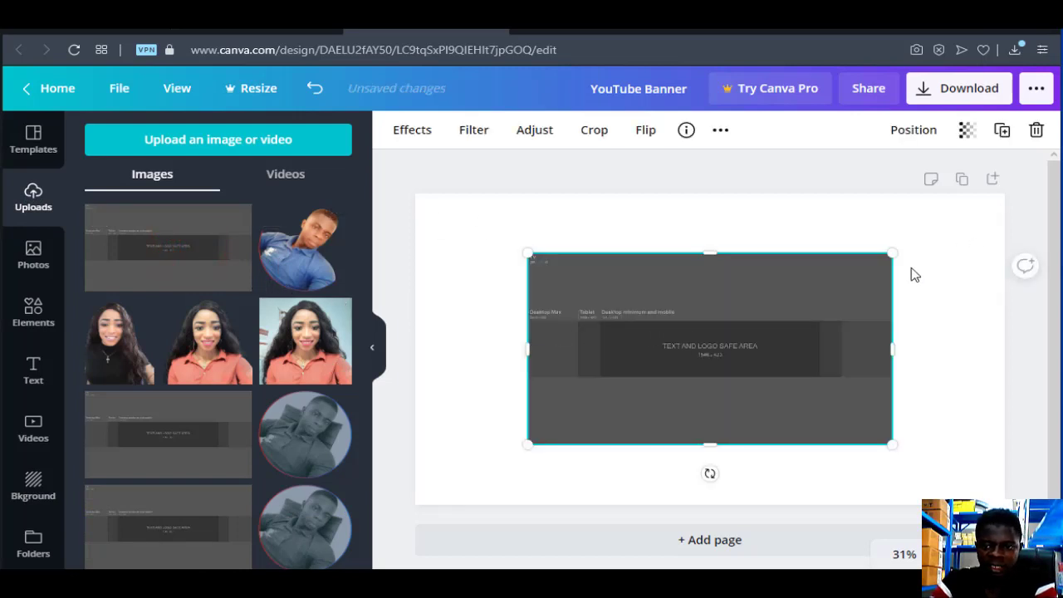
left_click_drag(893, 255, 1003, 202)
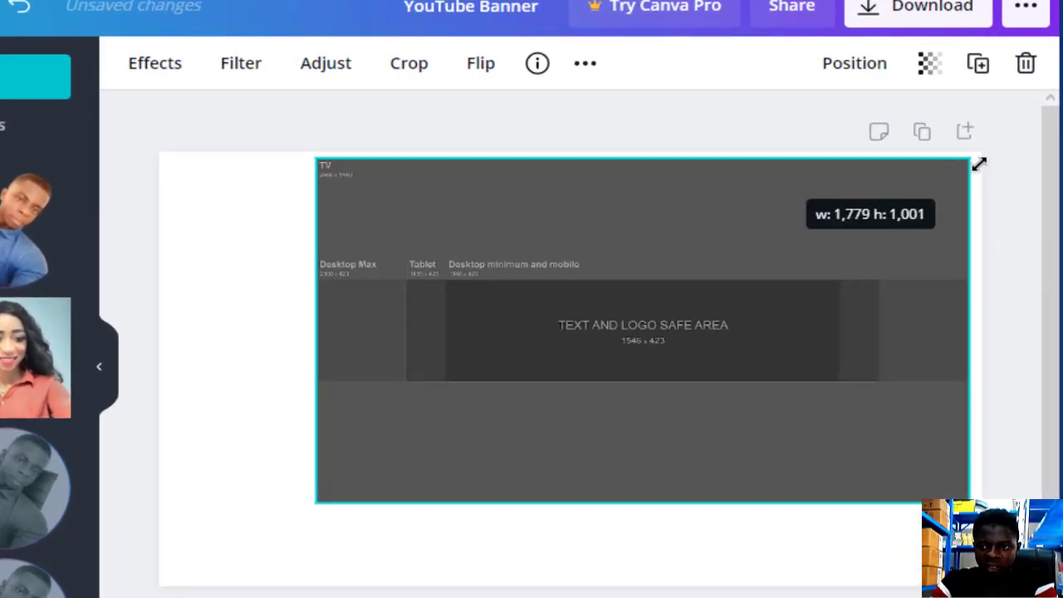
left_click_drag(979, 164, 978, 161)
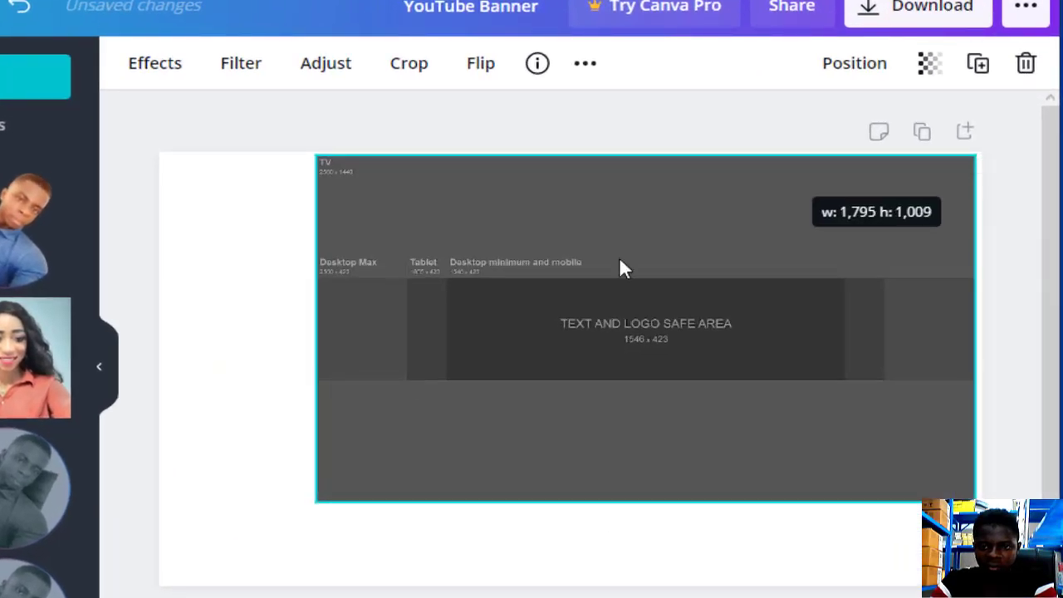
left_click_drag(324, 499, 169, 562)
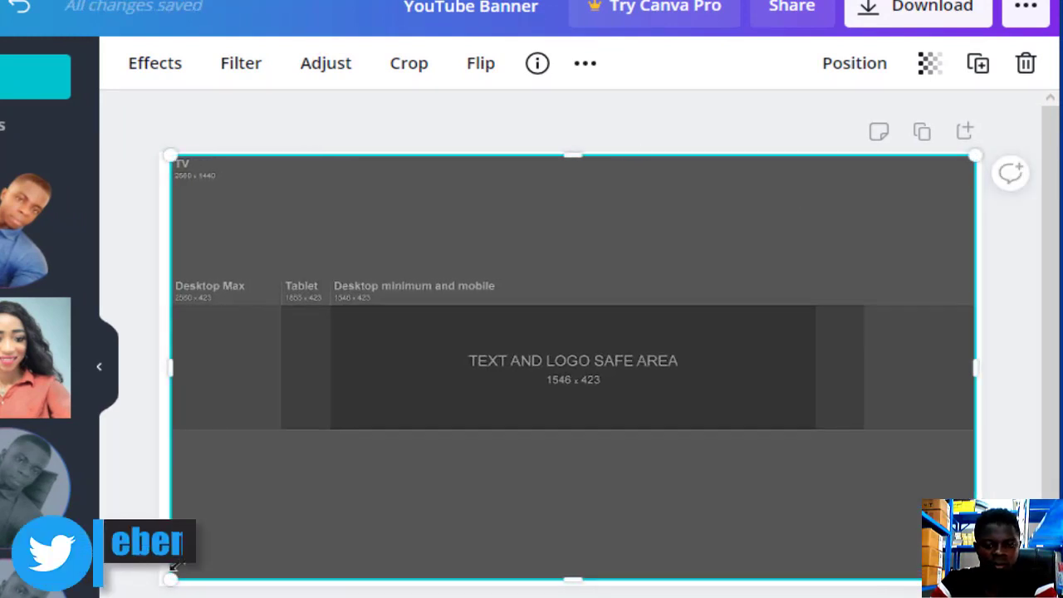
mouse_move(158, 592)
left_mouse_down()
mouse_move(148, 595)
mouse_move(165, 589)
left_mouse_up()
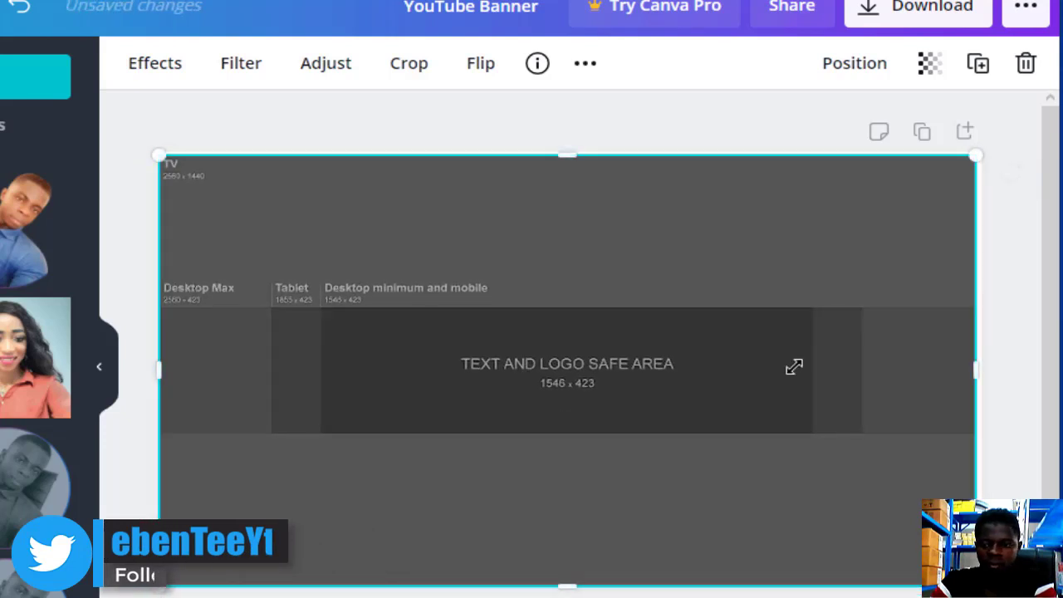
left_click_drag(973, 162, 979, 157)
left_click(487, 353)
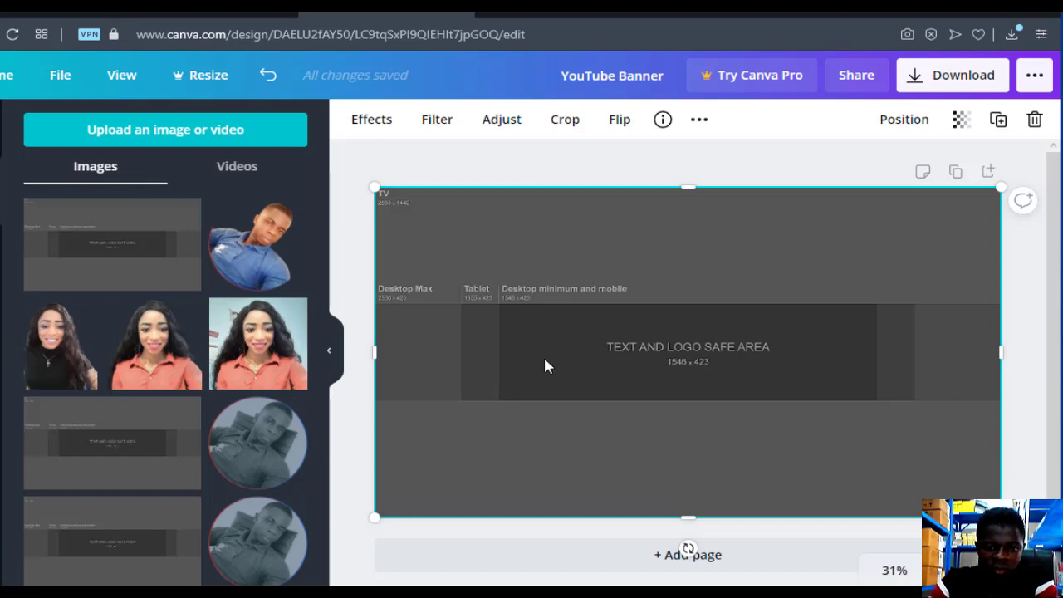
Add the circular profile photo to the banner and shrink it to about 250 px
left_click(239, 453)
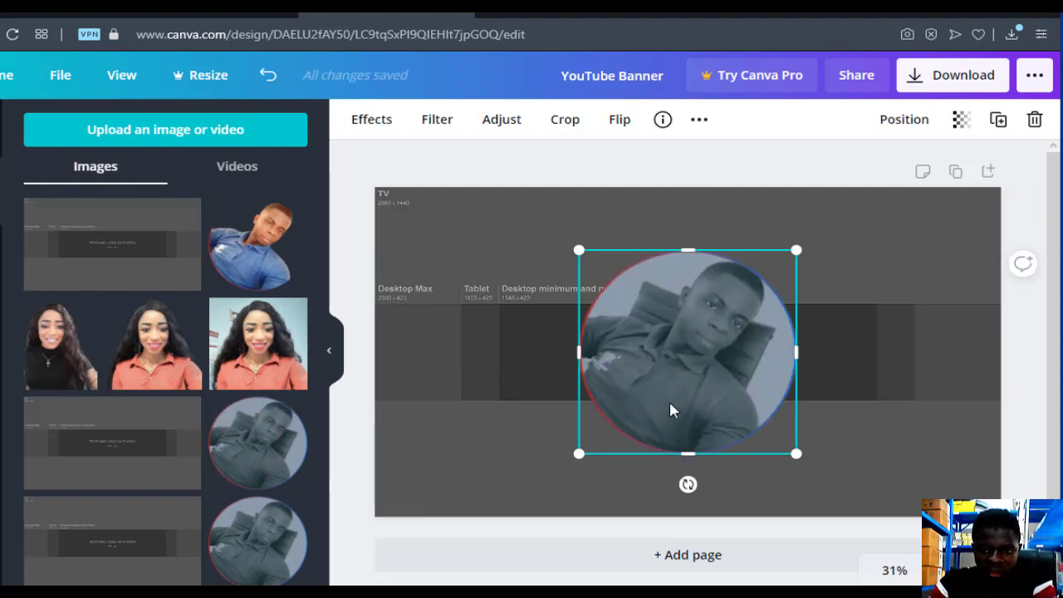
left_click(690, 454)
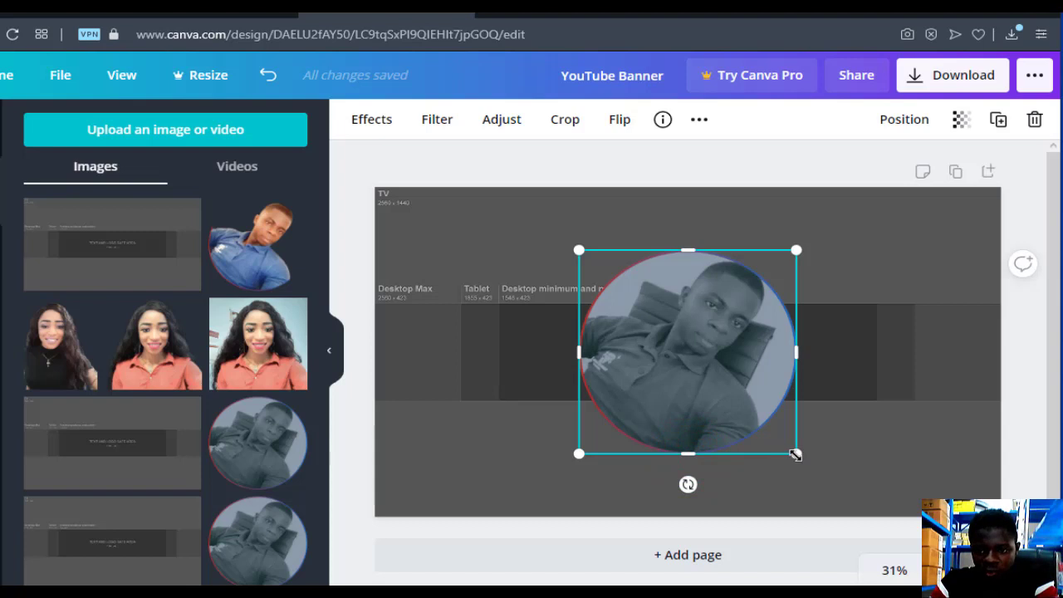
left_click_drag(728, 417, 540, 356)
left_click(612, 280)
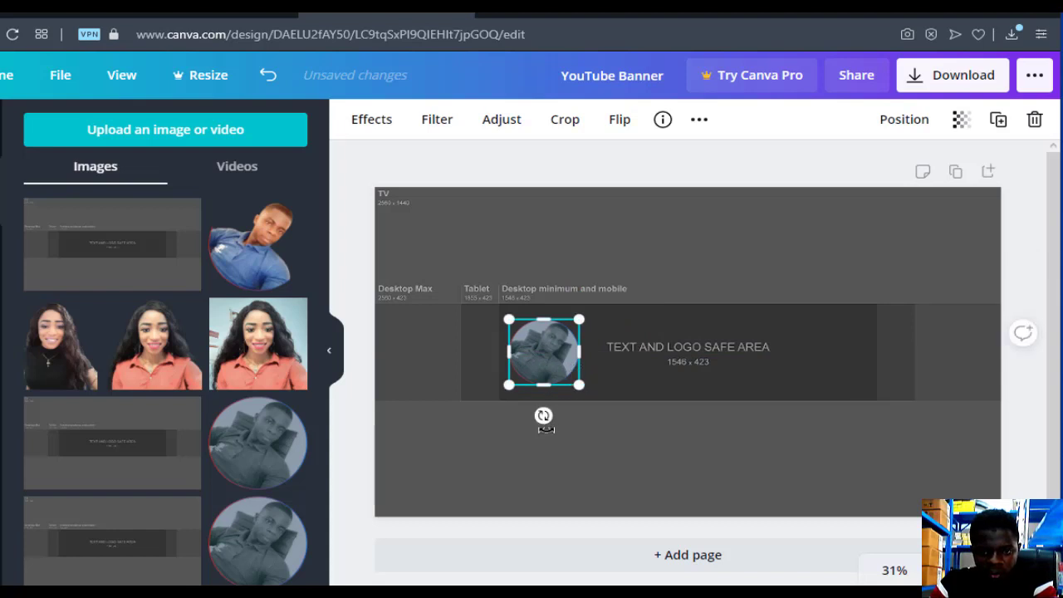
Rotate the photo, mirror it horizontally and vertically, and turn it to about 117°
left_click_drag(543, 415, 588, 400)
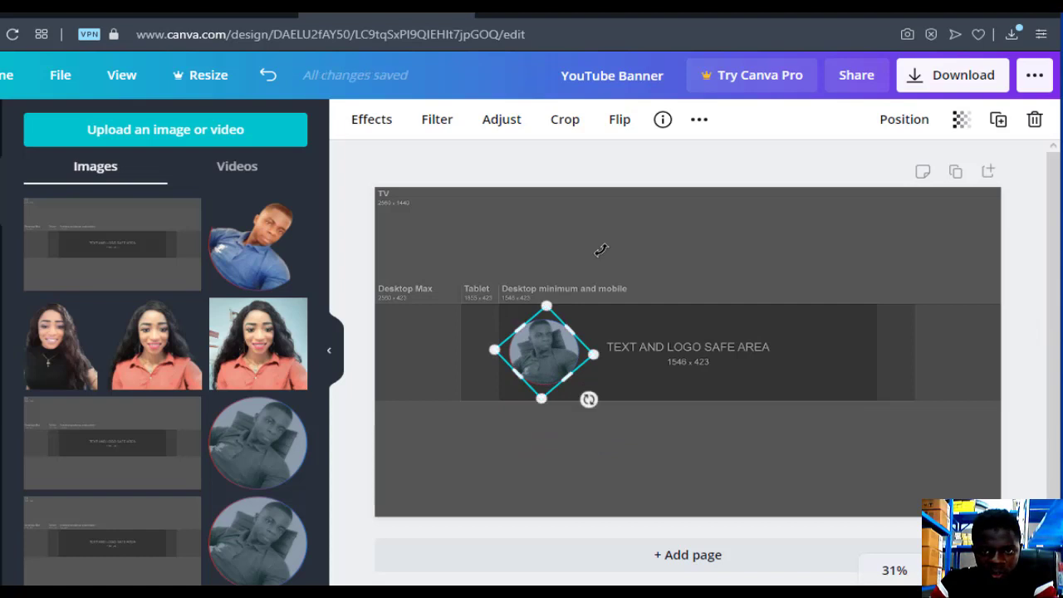
left_click(621, 123)
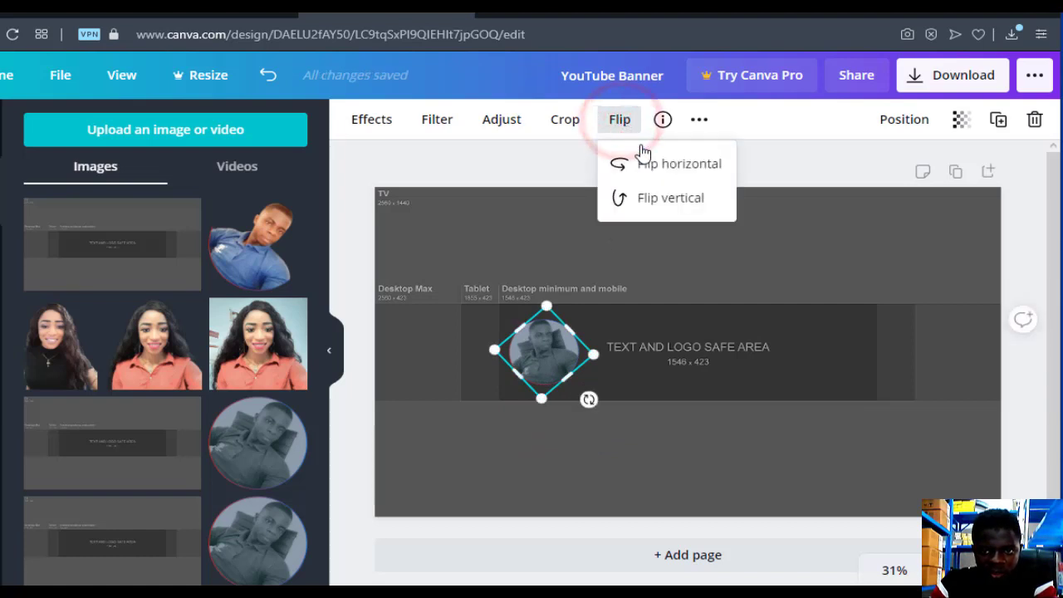
left_click(645, 170)
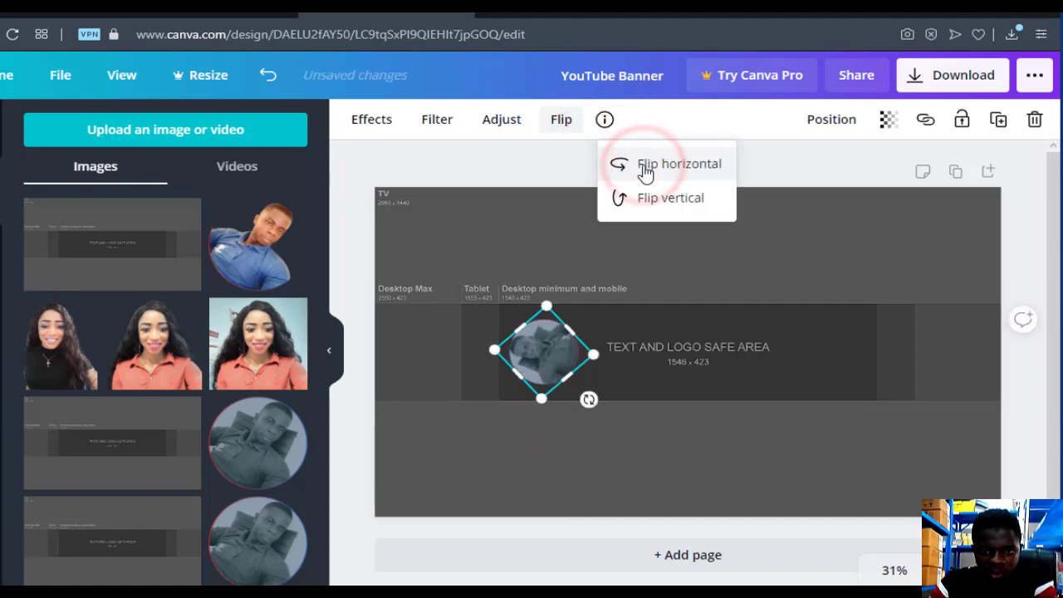
left_click_drag(589, 401, 536, 413)
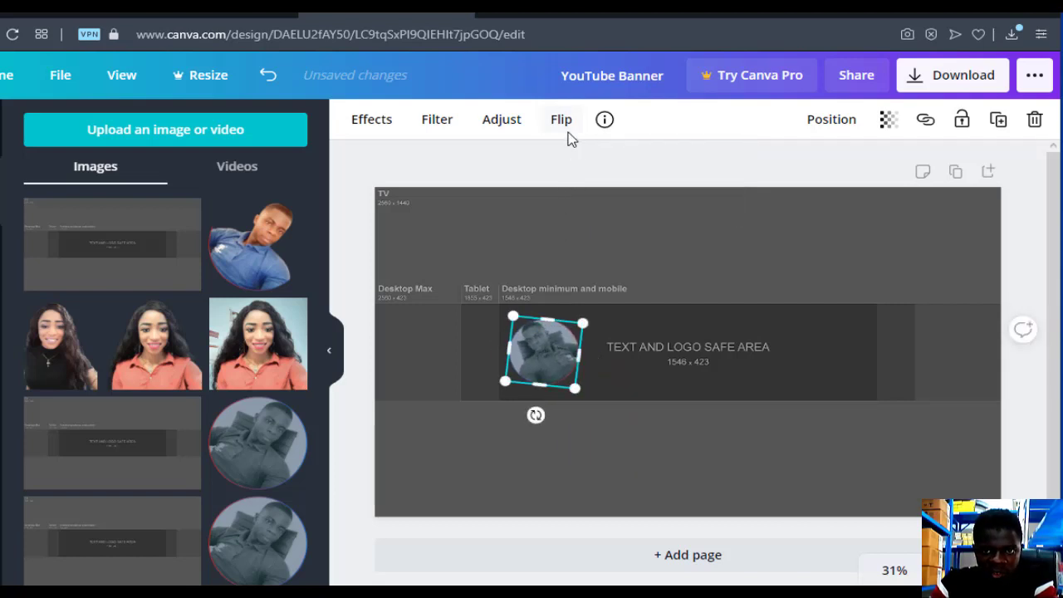
left_click(566, 126)
left_click(590, 204)
left_click_drag(536, 416, 478, 363)
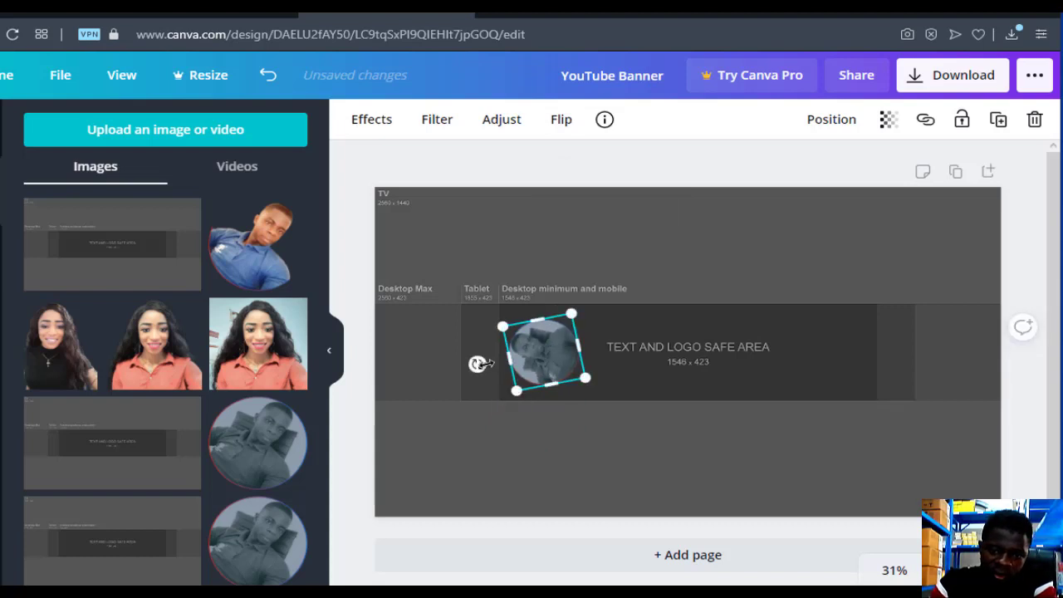
left_click_drag(478, 363, 499, 304)
Enlarge the photo to about 361 px and nudge it into the text and logo safe area
left_click_drag(540, 398, 537, 420)
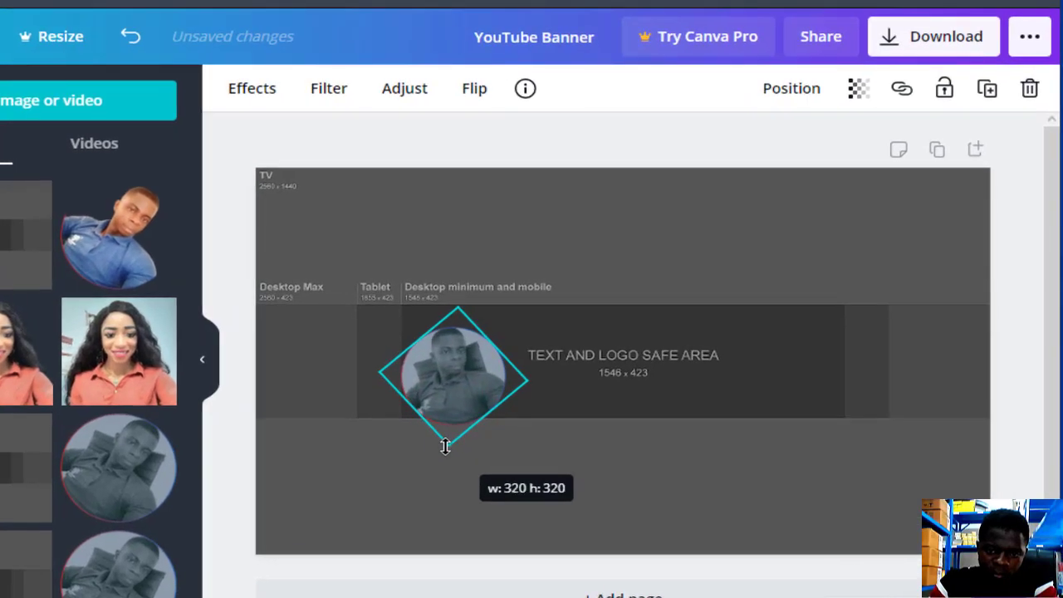
left_click_drag(446, 446, 446, 445)
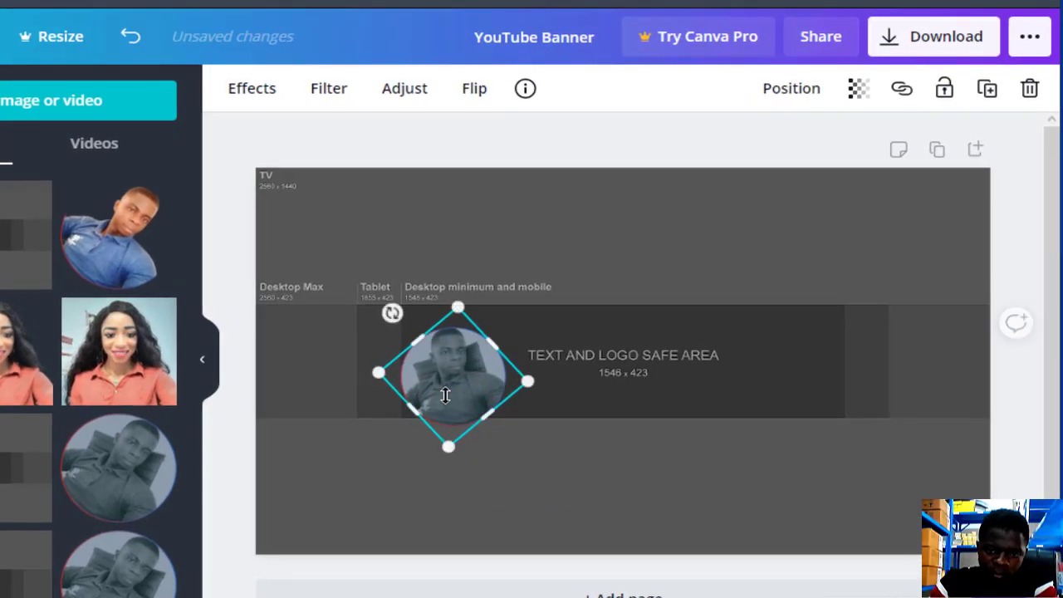
left_click_drag(458, 304, 458, 282)
mouse_move(459, 341)
left_mouse_down()
mouse_move(454, 330)
mouse_move(466, 330)
left_mouse_up()
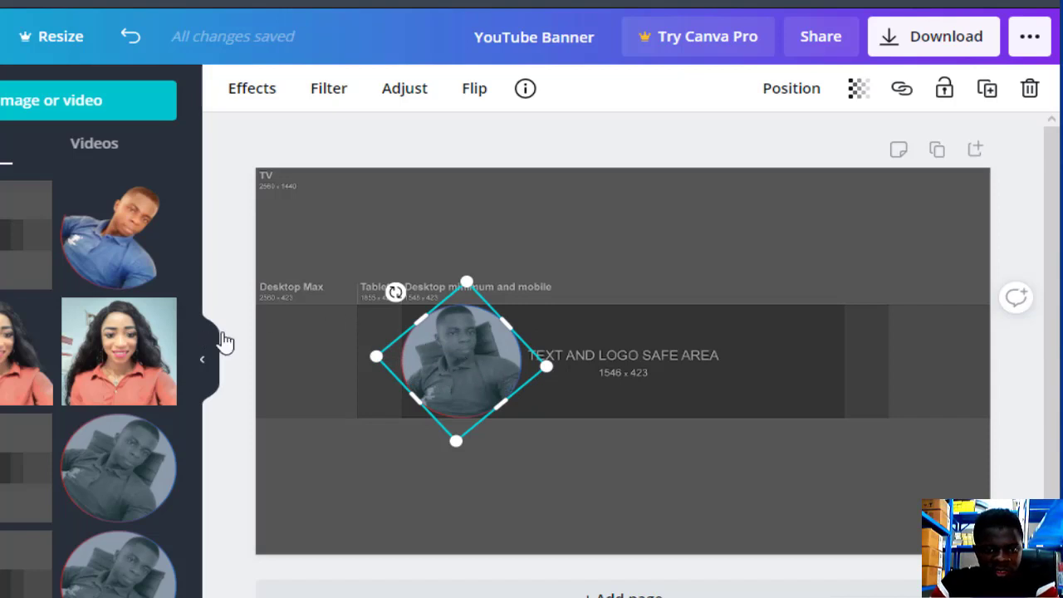
Open the Text panel and scroll to the font combination presets such as Sparkle
left_click(619, 353)
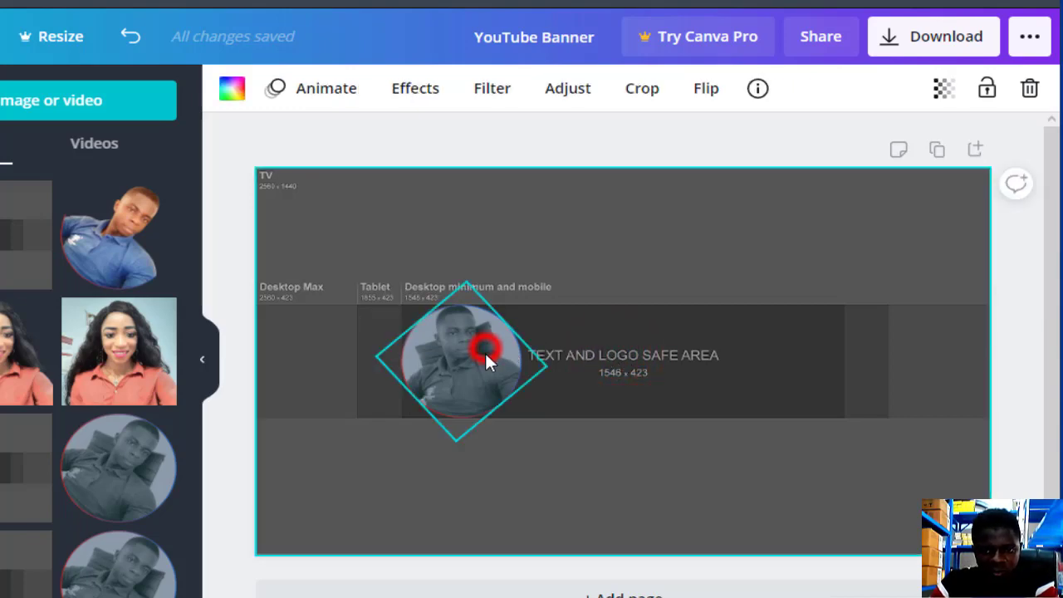
left_click(484, 352)
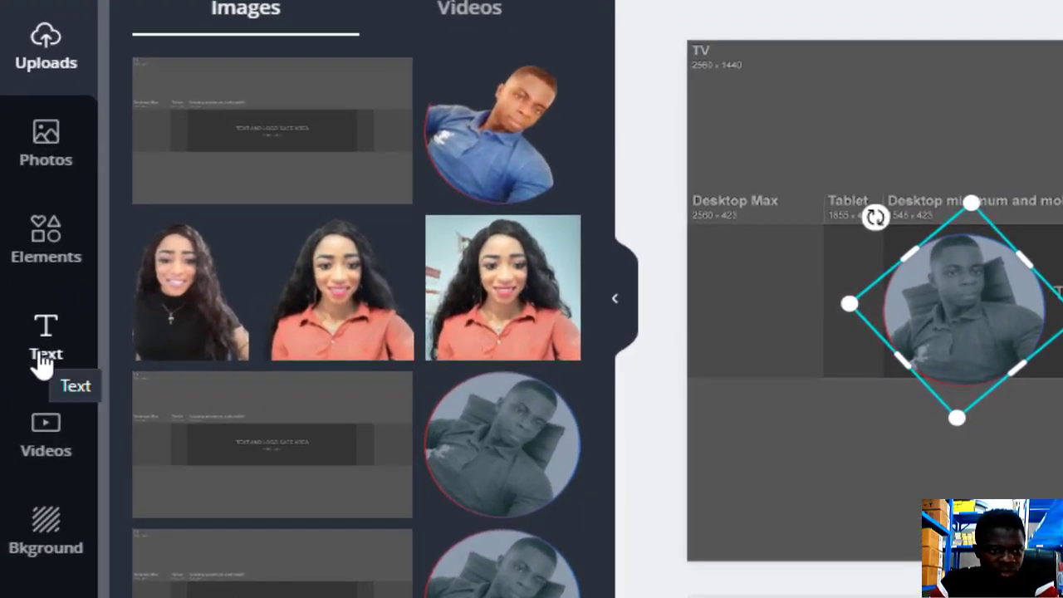
left_click(41, 359)
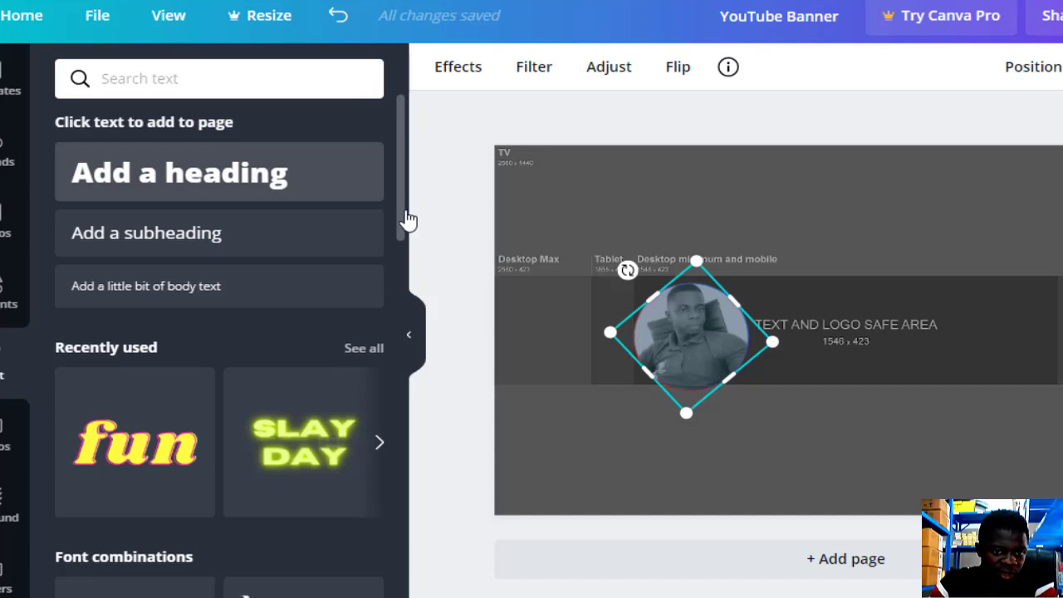
left_click(262, 456)
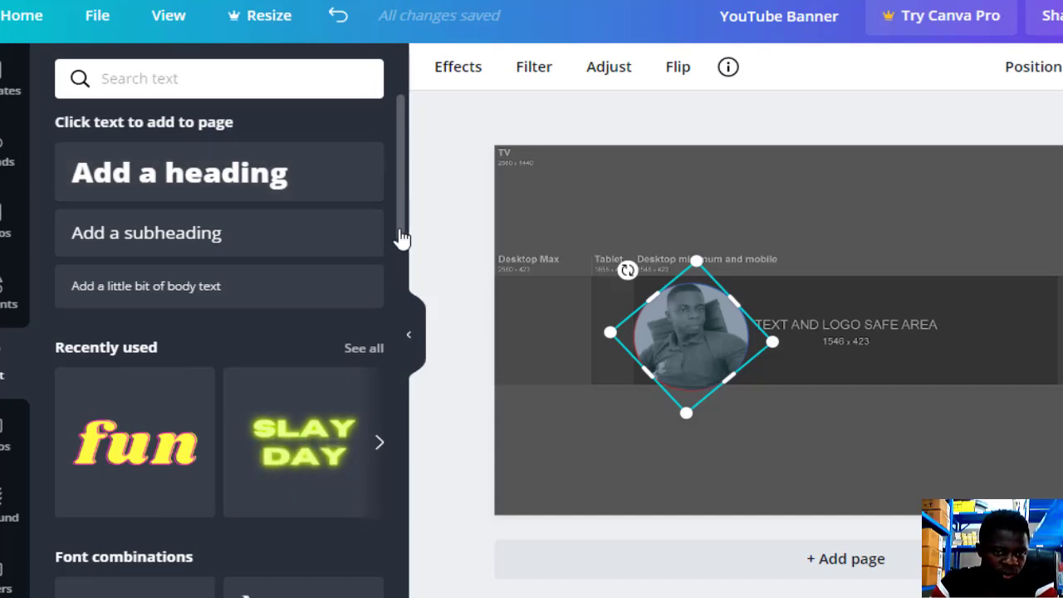
left_click_drag(402, 230, 392, 280)
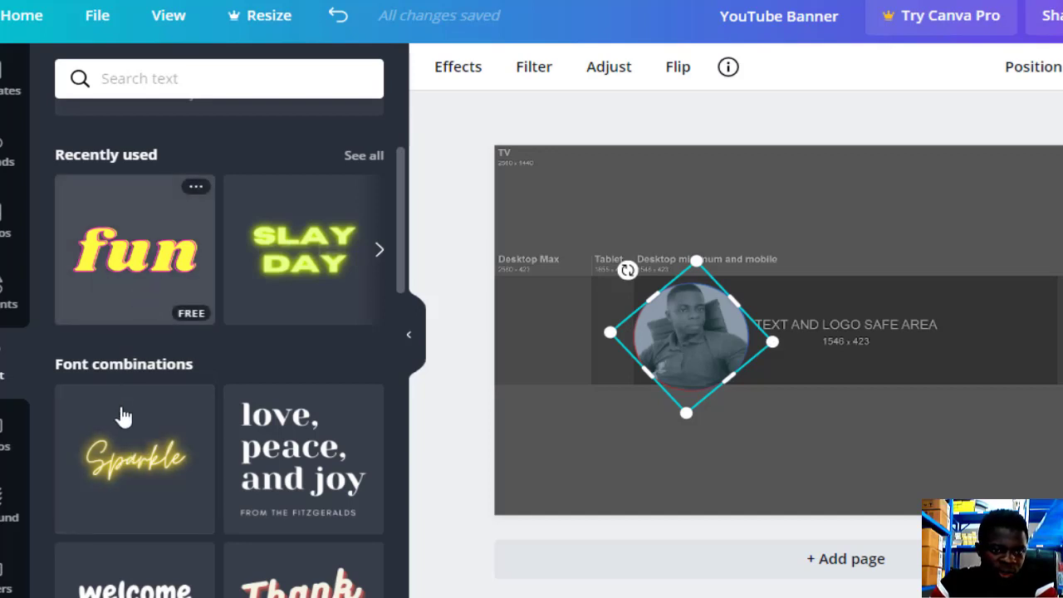
Add the Sparkle neon text, change it to 'Eben Tee' / 'Vlogs' on two lines, and shrink it
left_click(120, 455)
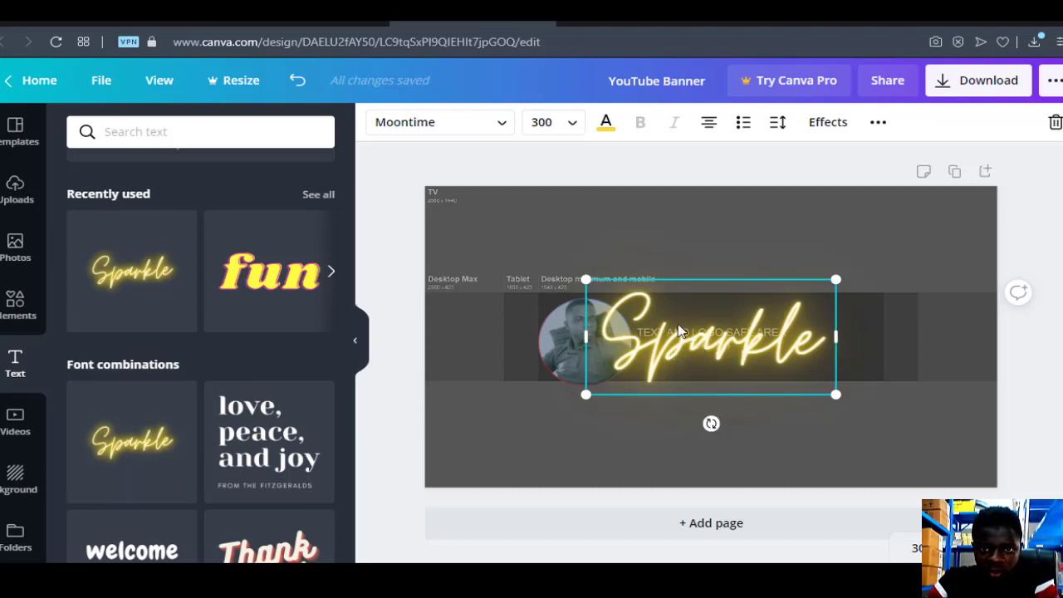
double_click(679, 334)
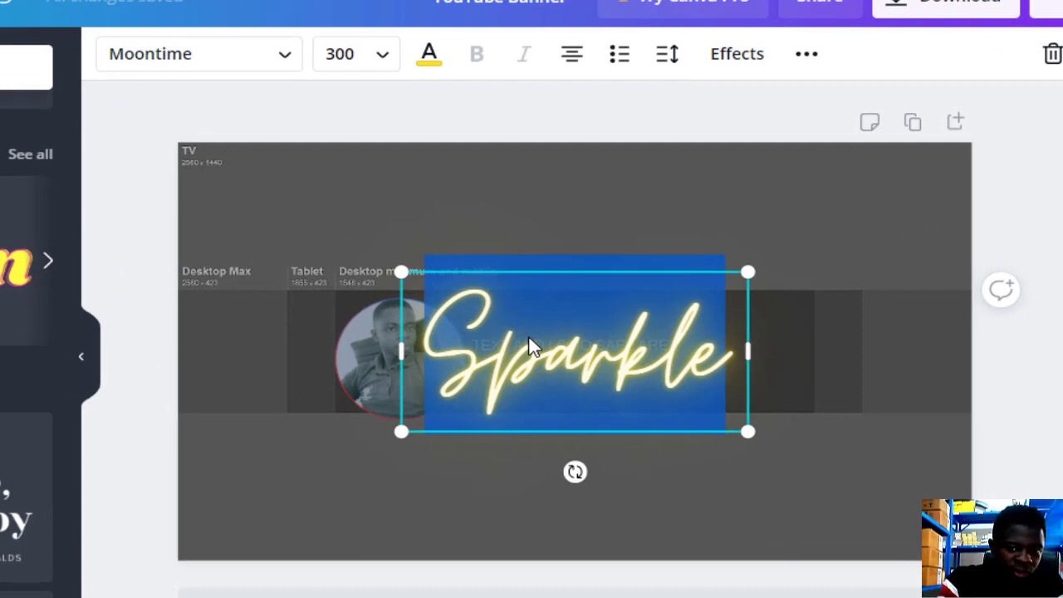
type("Eben")
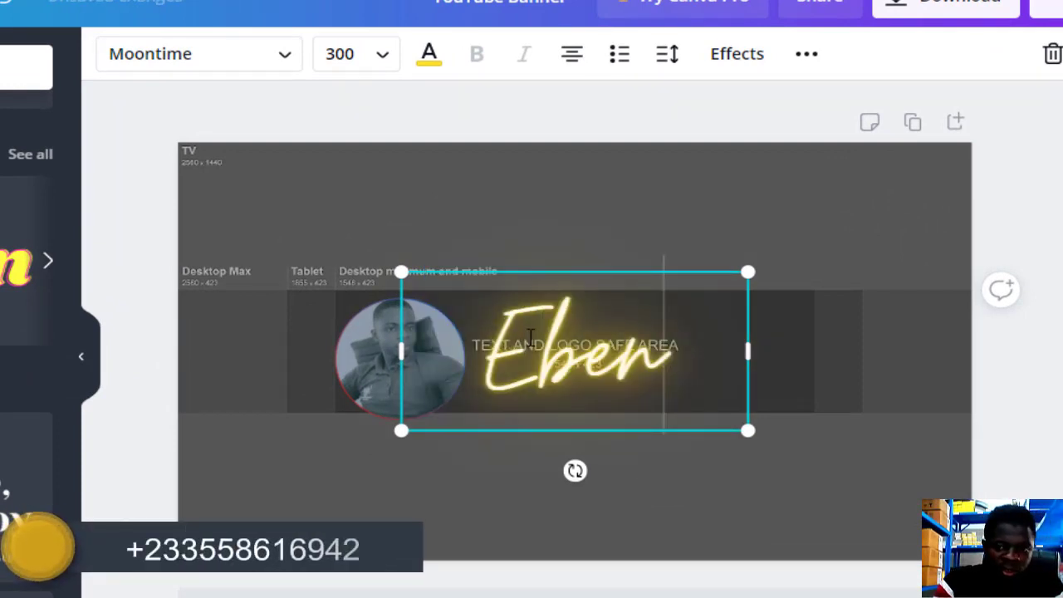
type(" Tee")
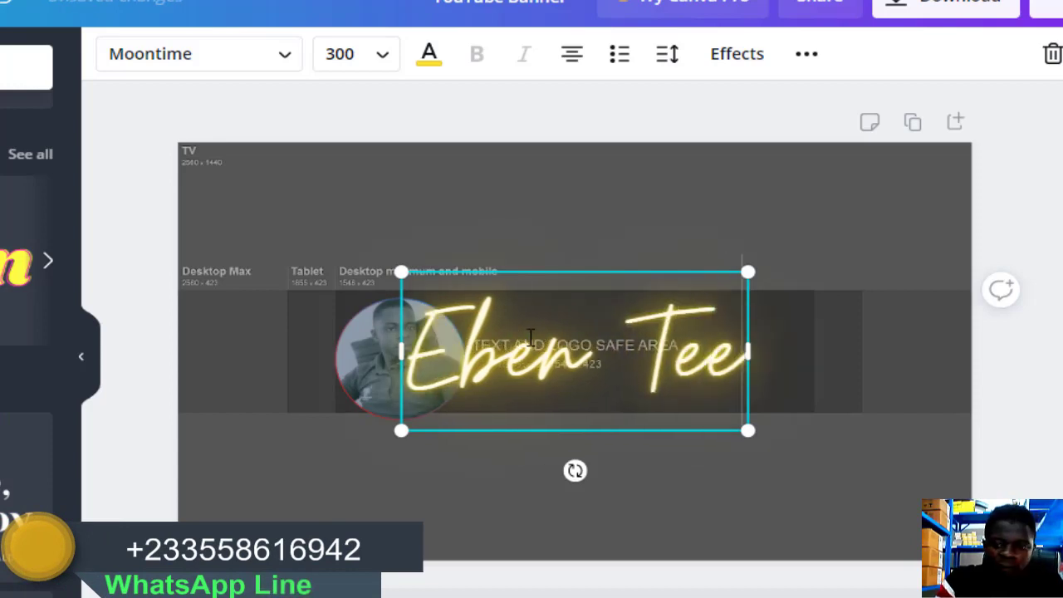
key("Return")
type("Vlogs")
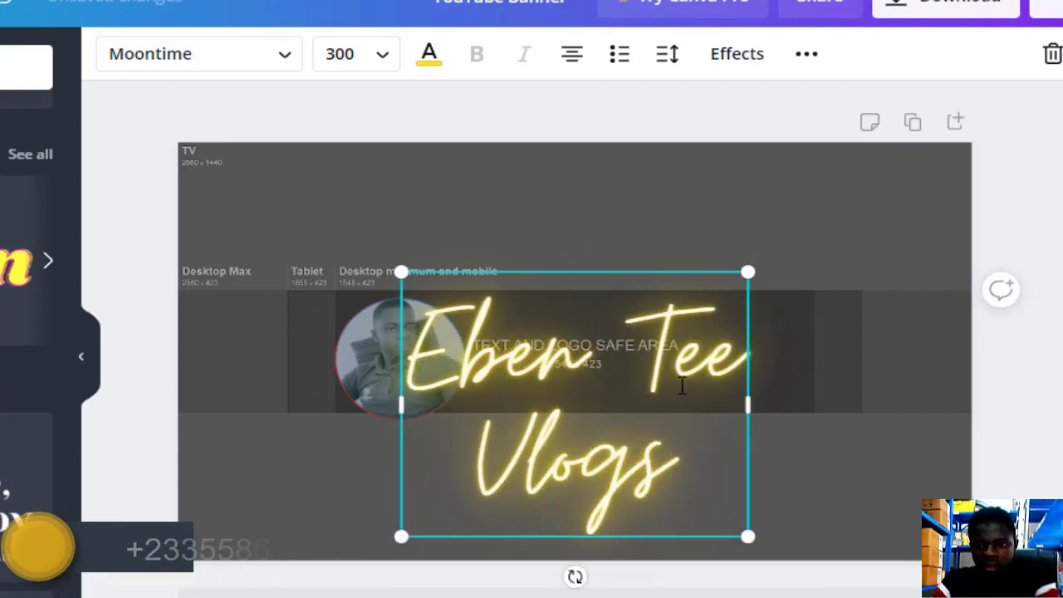
left_click_drag(746, 537, 726, 475)
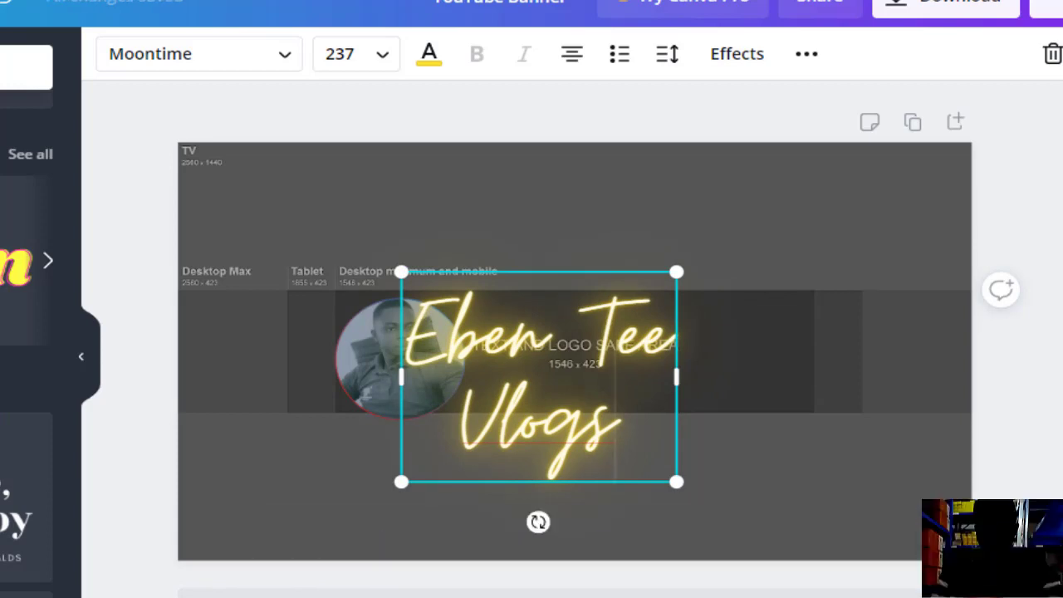
Shrink the Eben Tee Vlogs title to size 86.8 and widen its box to fit one line
left_click(674, 479)
left_click_drag(640, 442, 482, 331)
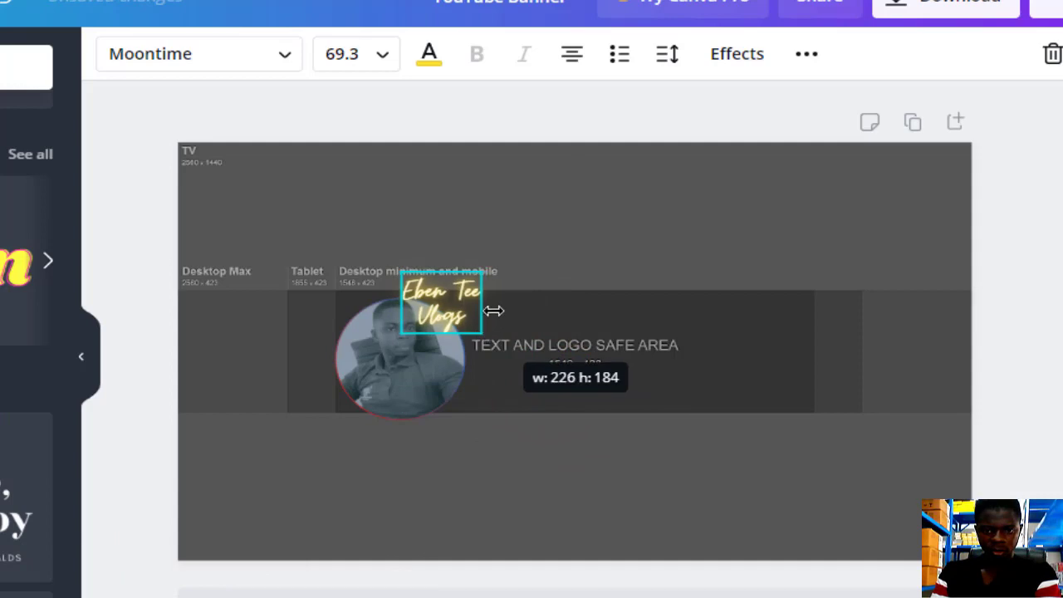
left_click_drag(533, 297, 766, 363)
left_click(623, 291)
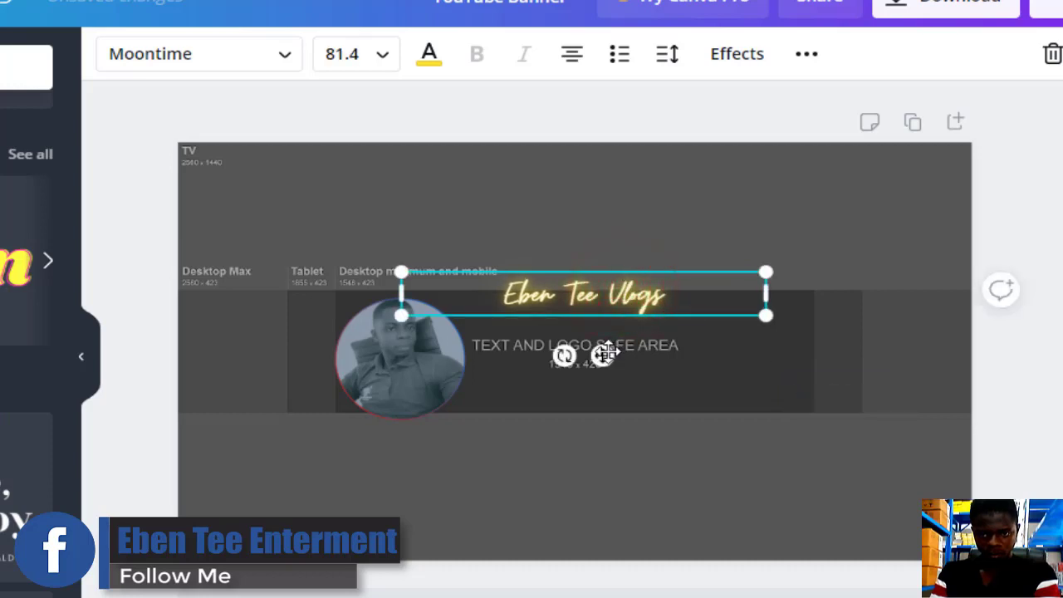
mouse_move(606, 353)
left_mouse_down()
mouse_move(614, 370)
mouse_move(603, 371)
left_mouse_up()
left_click_drag(745, 323, 812, 323)
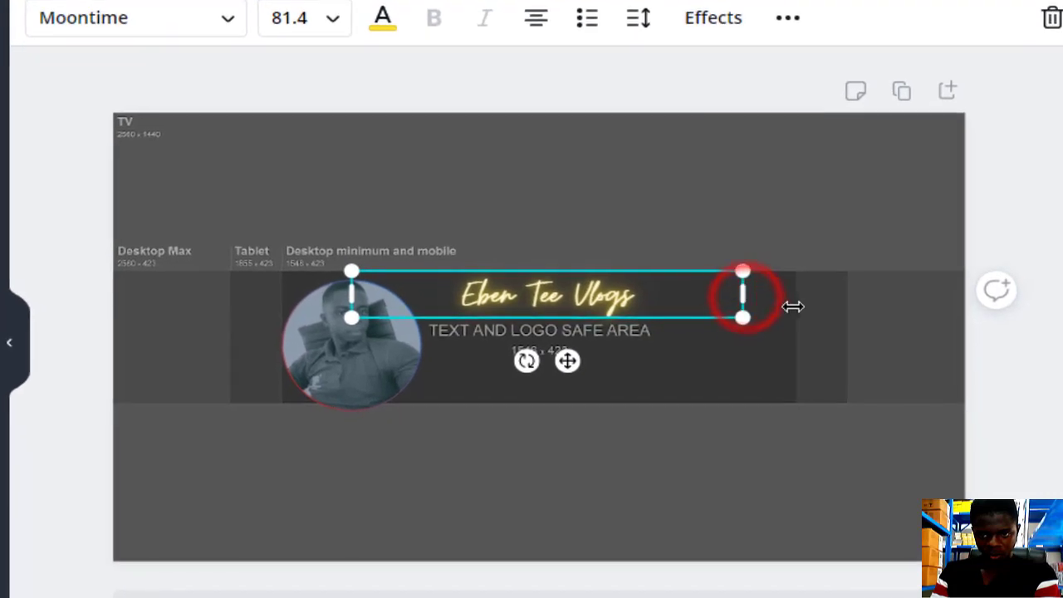
left_click_drag(743, 306, 819, 361)
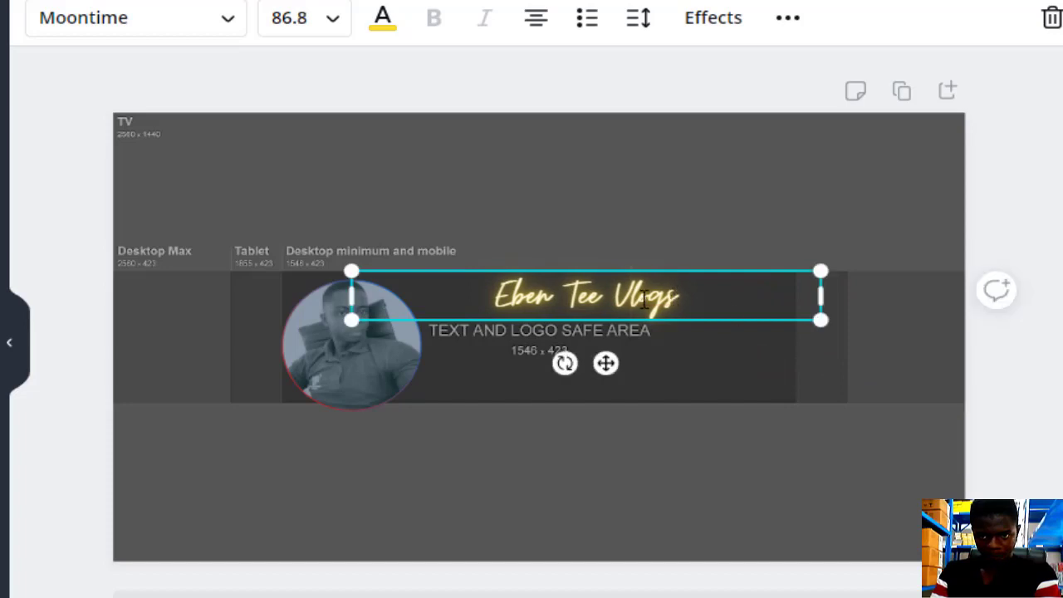
Move the title left so it sits centred across the top of the safe area
left_click(605, 362)
left_click_drag(584, 357, 558, 353)
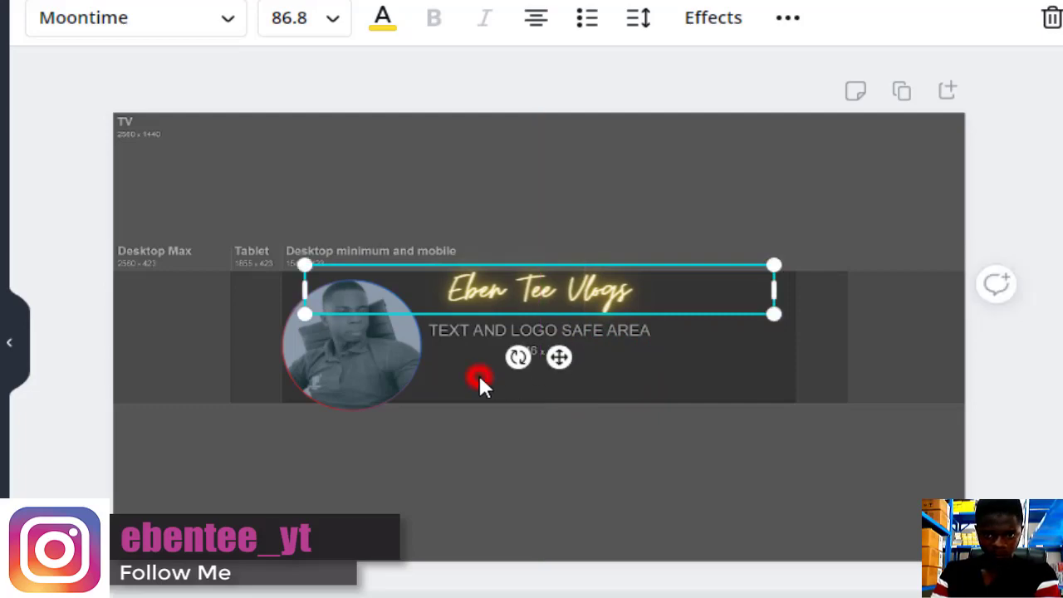
left_click(480, 384)
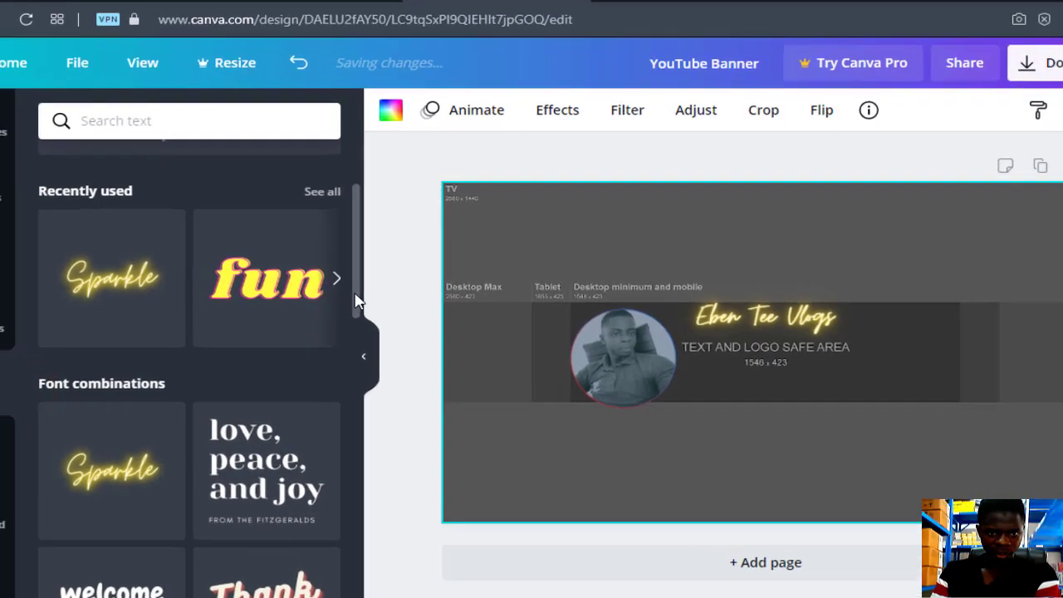
left_click_drag(358, 295, 355, 236)
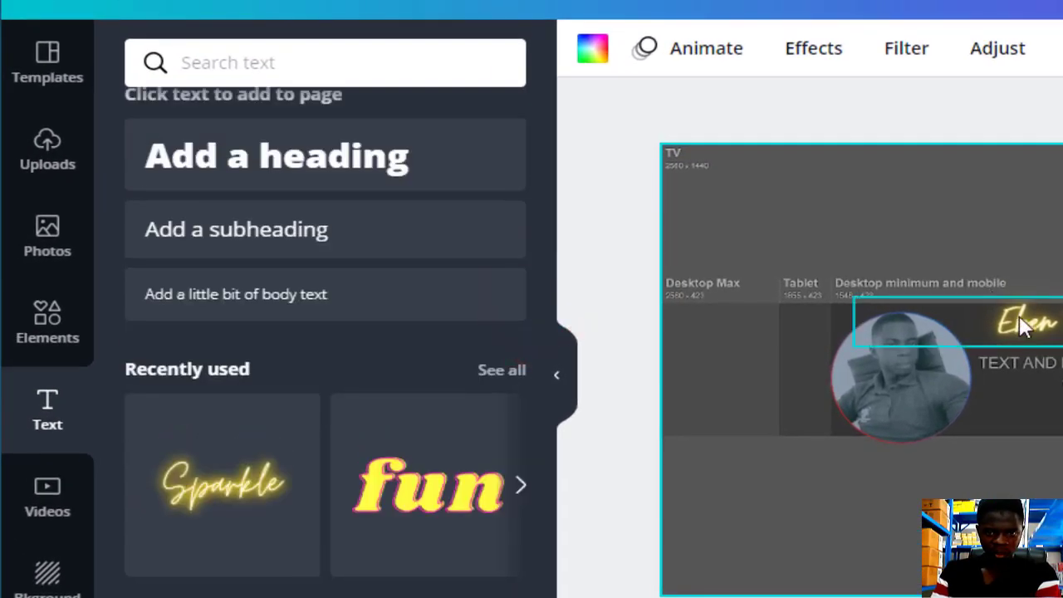
left_click(1036, 328)
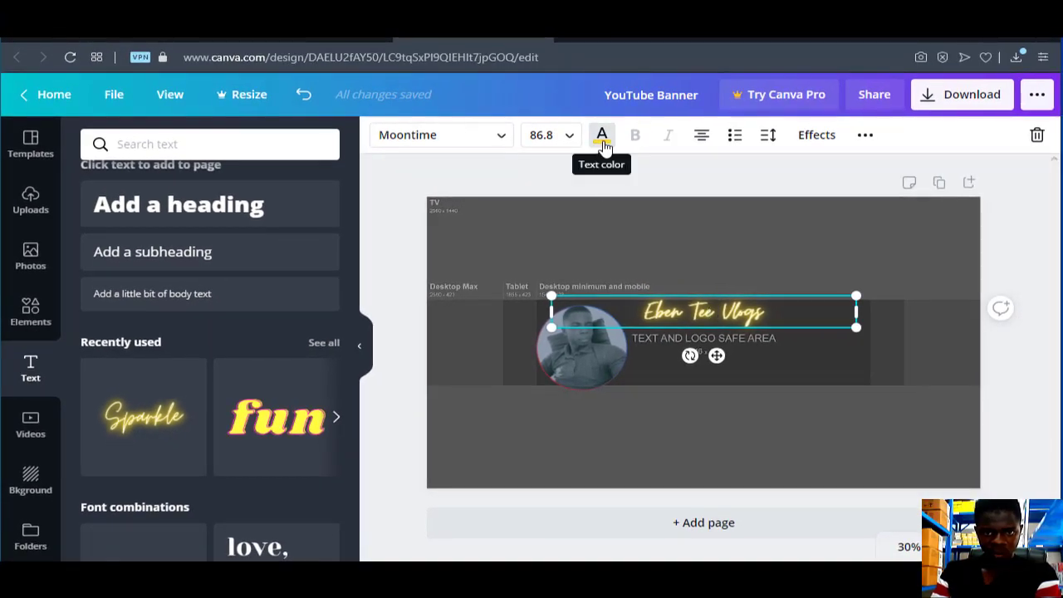
Open a custom text colour for the title and try darker and brighter yellow shades
left_click(602, 142)
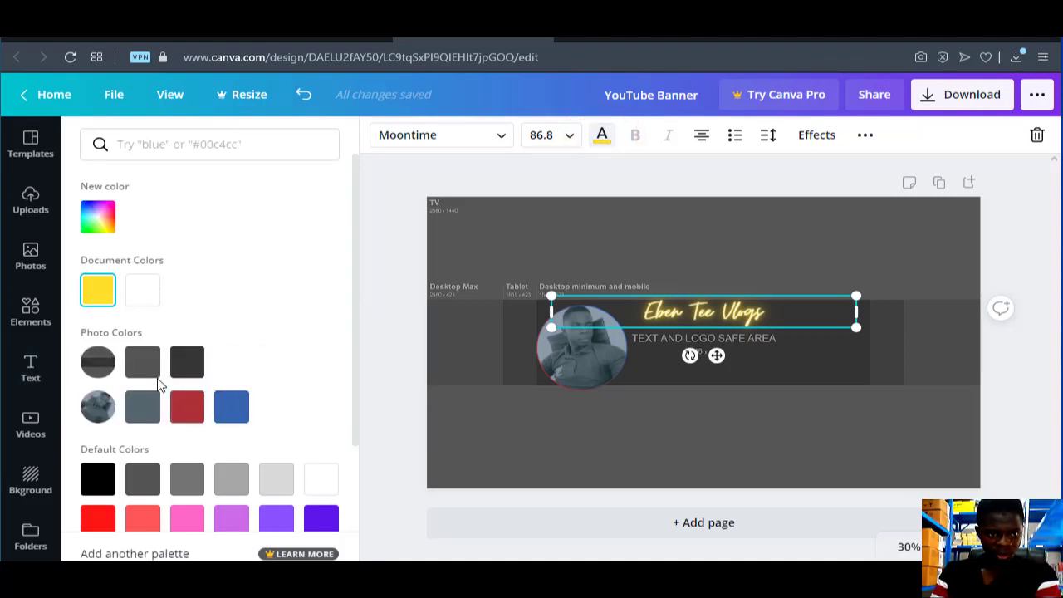
left_click(99, 218)
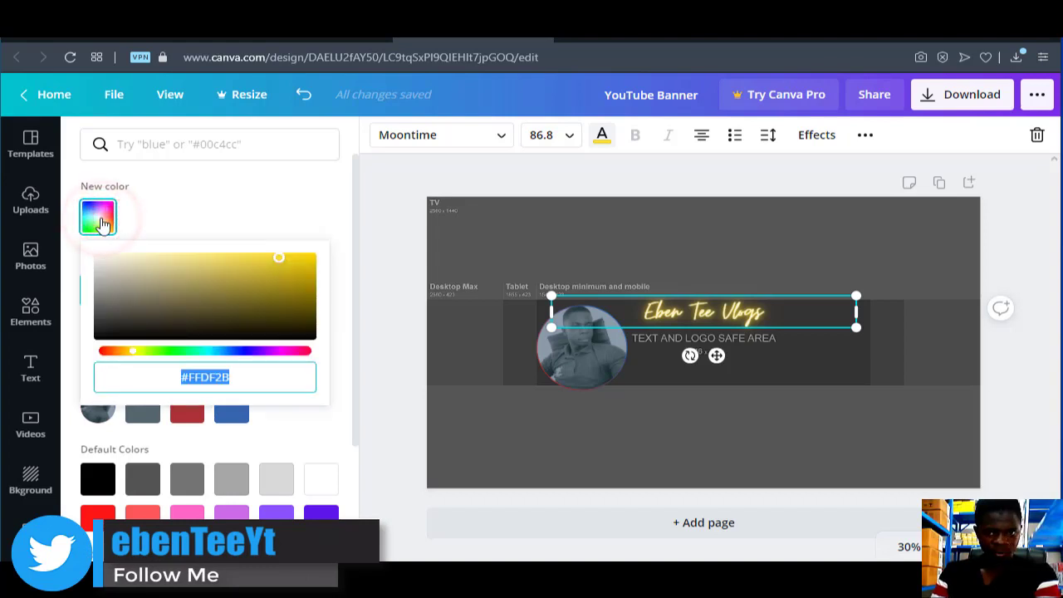
left_click(229, 277)
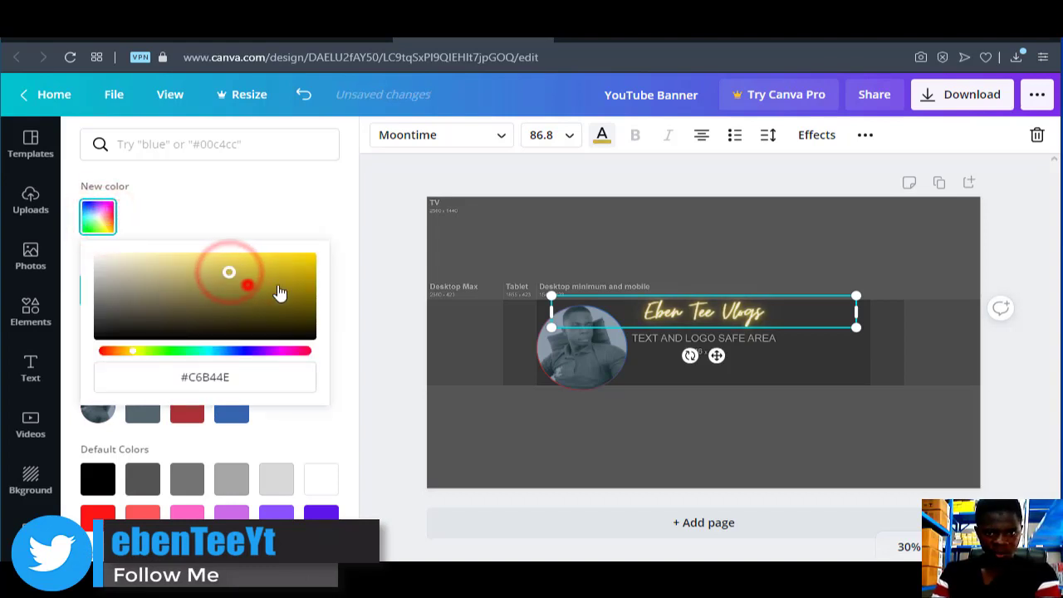
left_click(246, 285)
left_click(301, 280)
left_click(298, 269)
left_click(245, 353)
Shift the title's hue until it settles on blue #118BCF
left_click(217, 352)
left_click(301, 353)
left_click(285, 353)
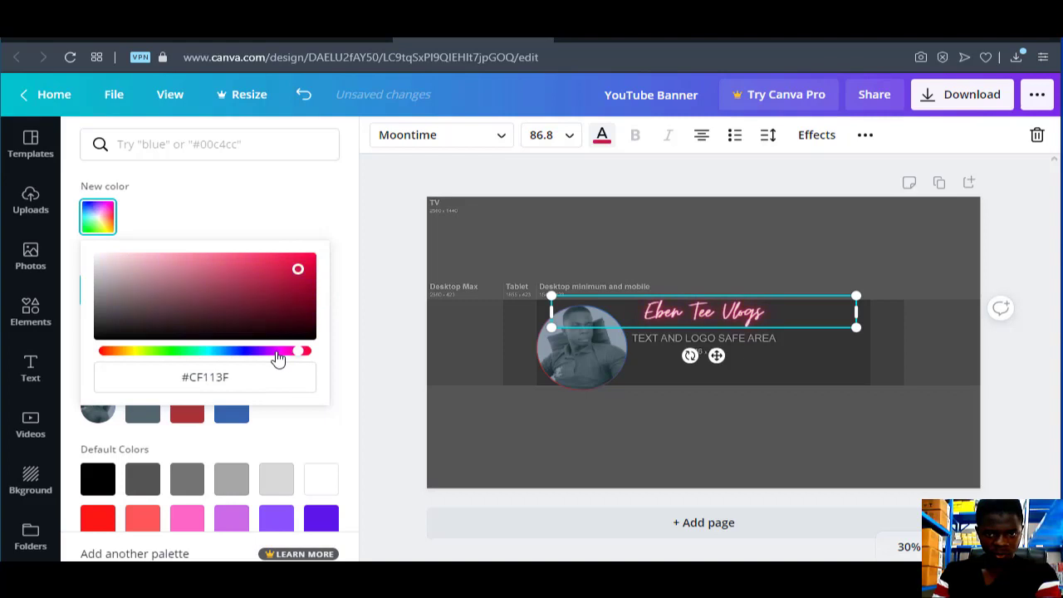
left_click(236, 353)
left_click_drag(151, 354, 99, 351)
left_click_drag(270, 356, 218, 354)
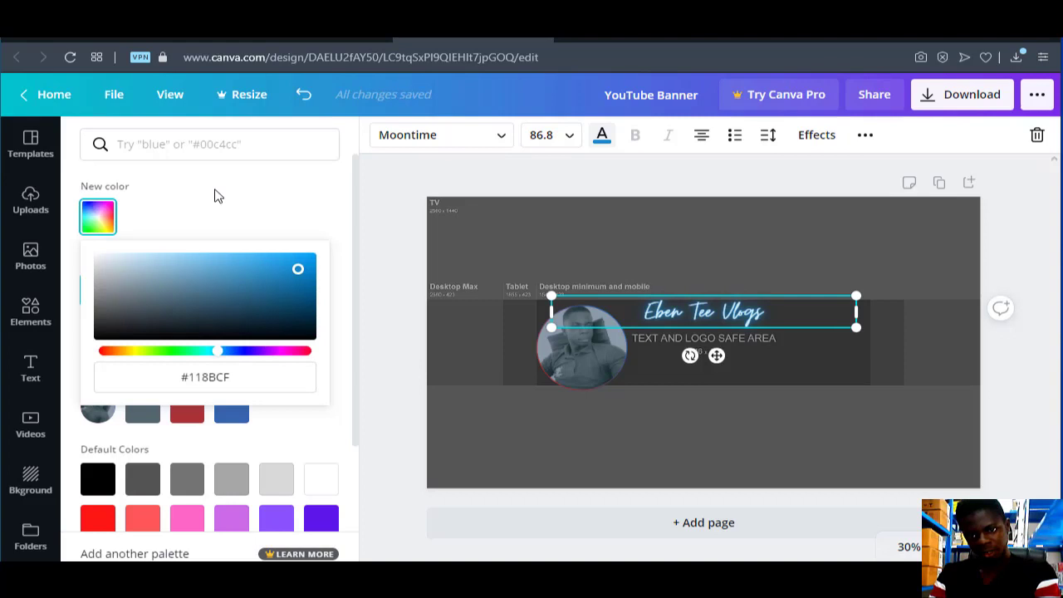
left_click(664, 314)
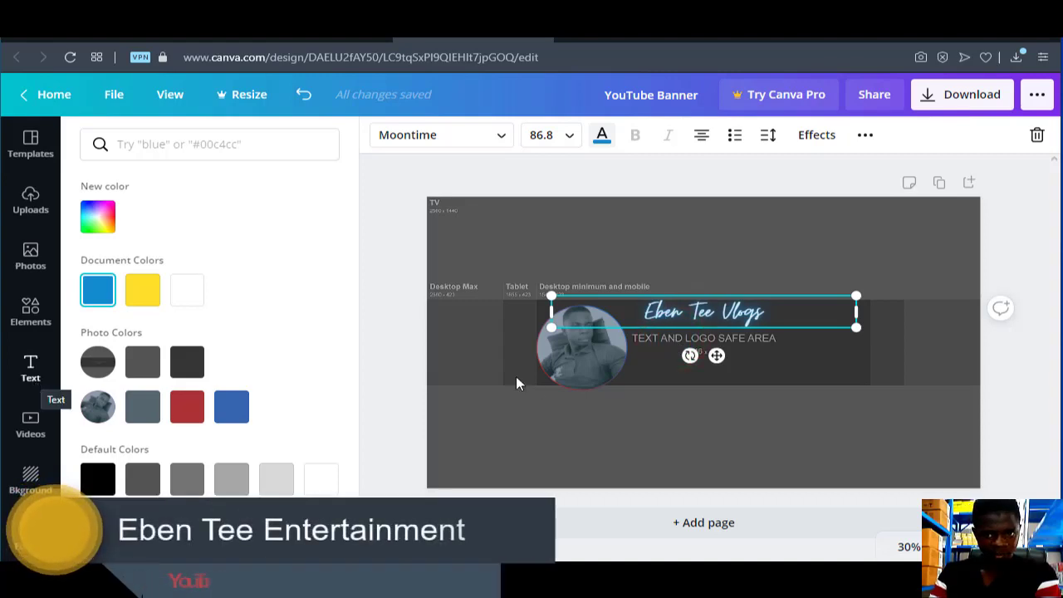
Add a subheading reading 'Personal vlogs' below the title and start a new line
left_click(672, 373)
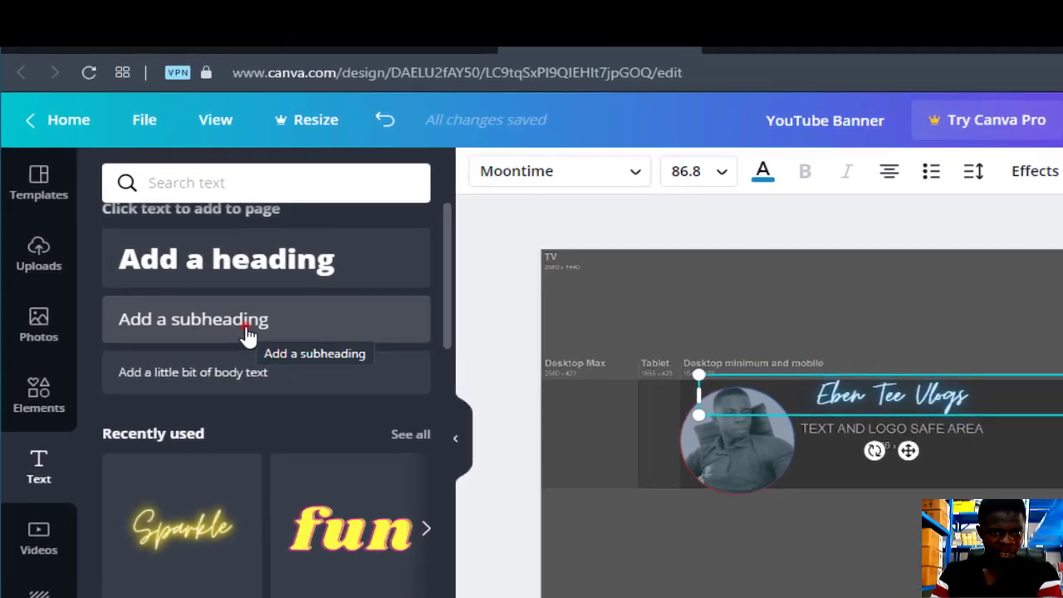
left_click(195, 262)
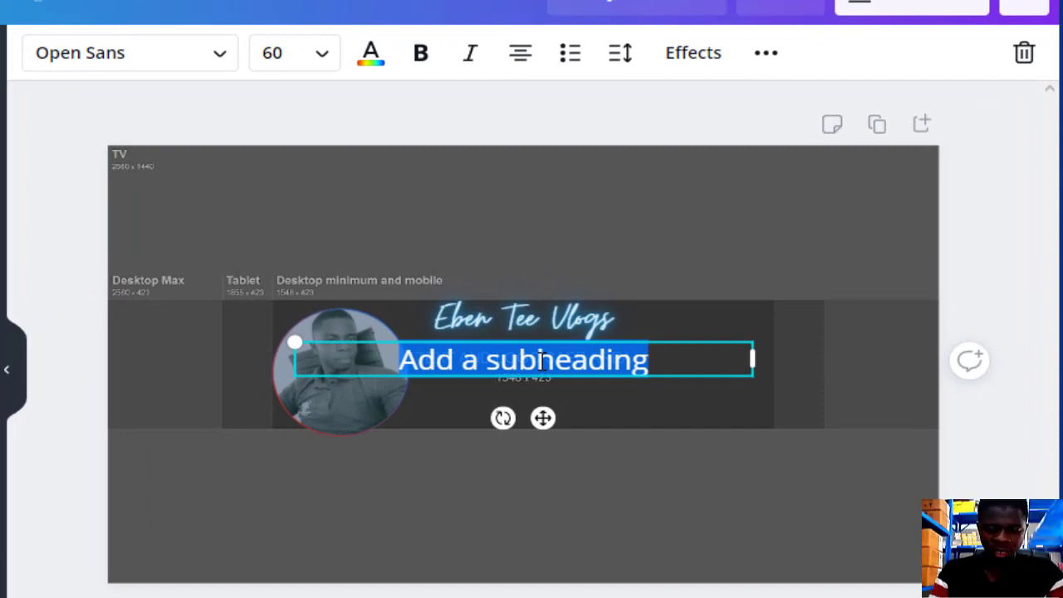
type("Personal")
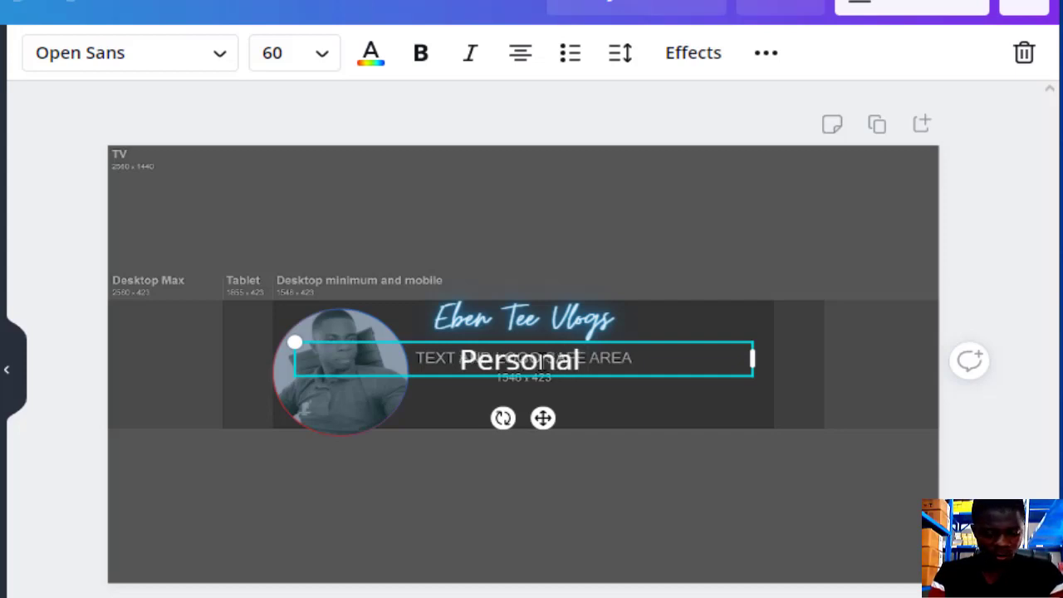
type(" vlogs")
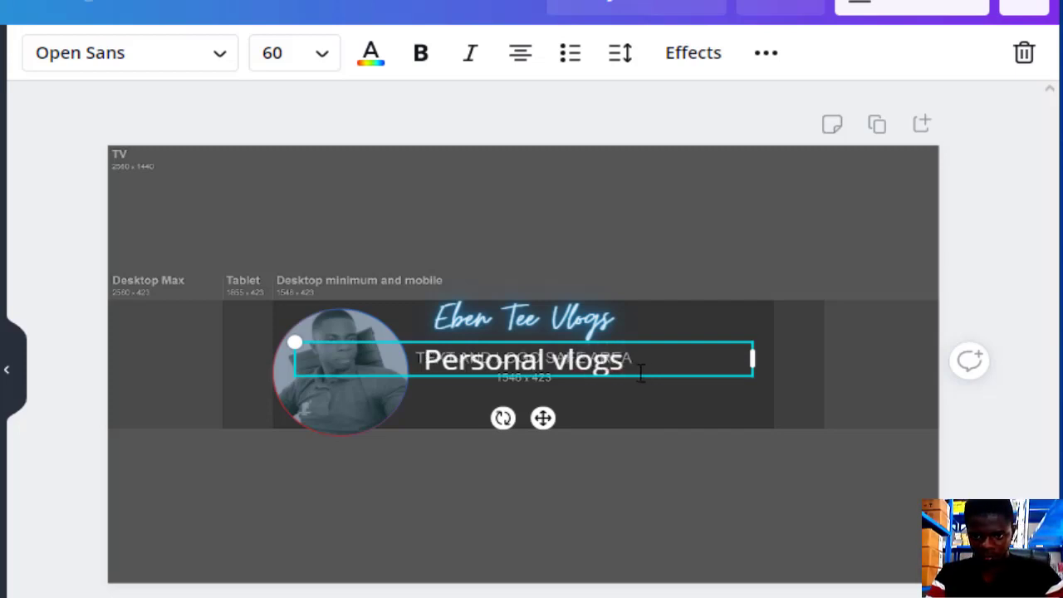
key("Return")
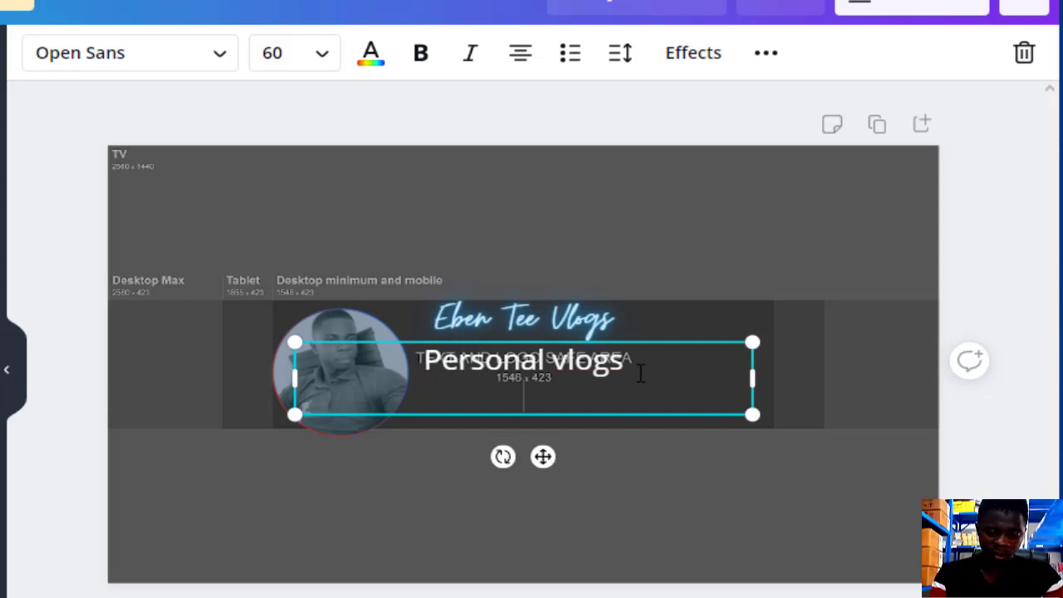
Type 'Living YouTubers Life' and 'Lifestyle & Travel' as the second and third lines
type("Li")
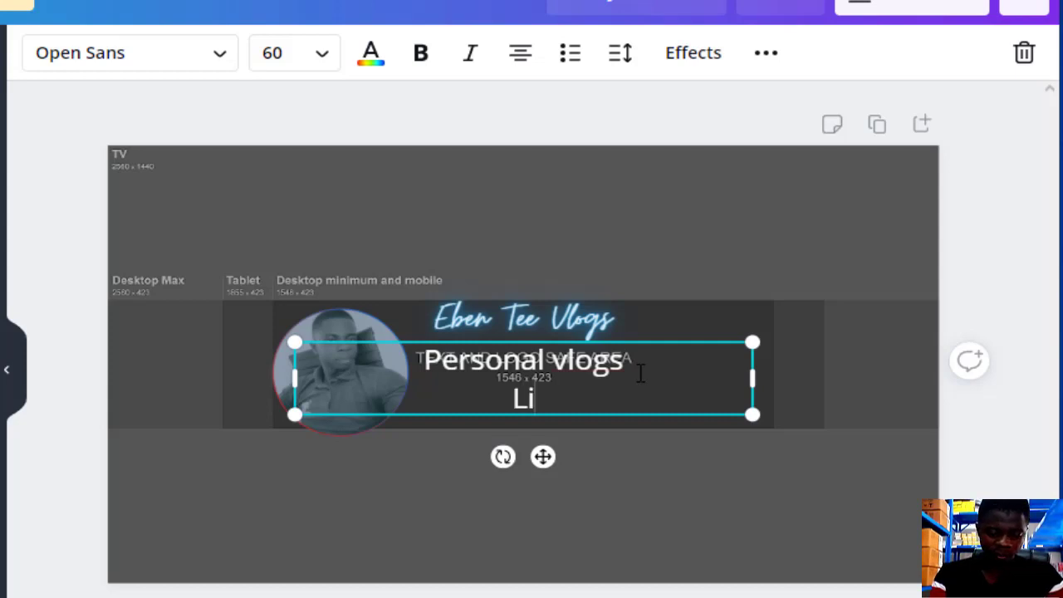
type("ving You")
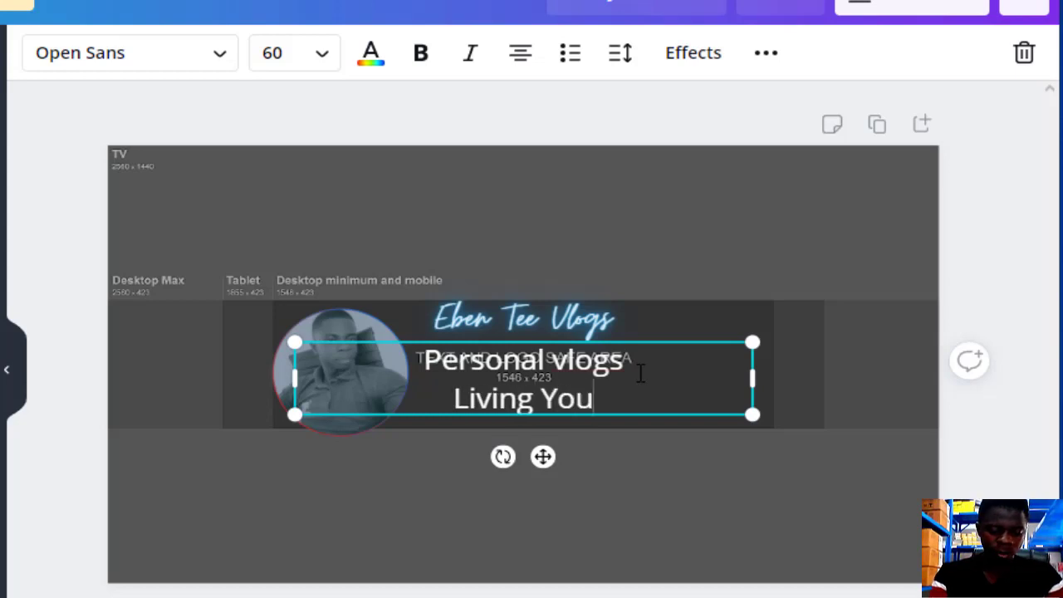
type("Tu")
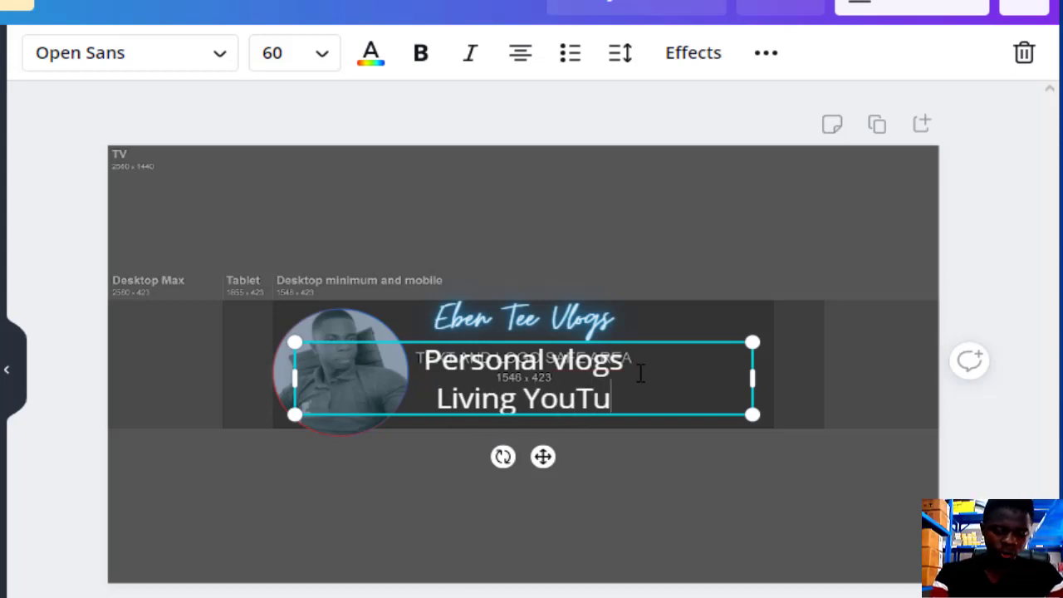
type("bers")
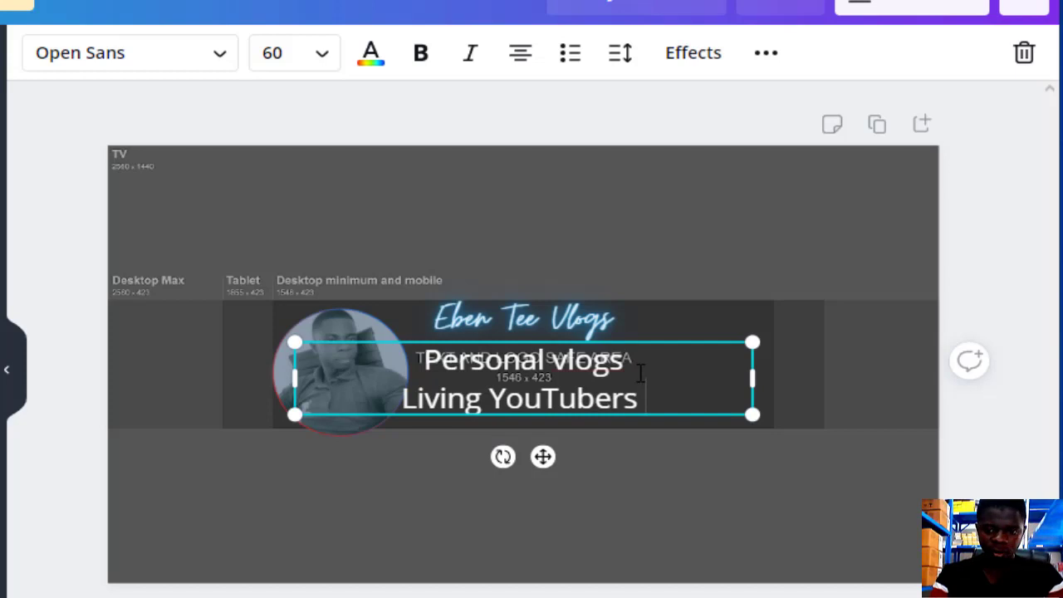
type(" Life")
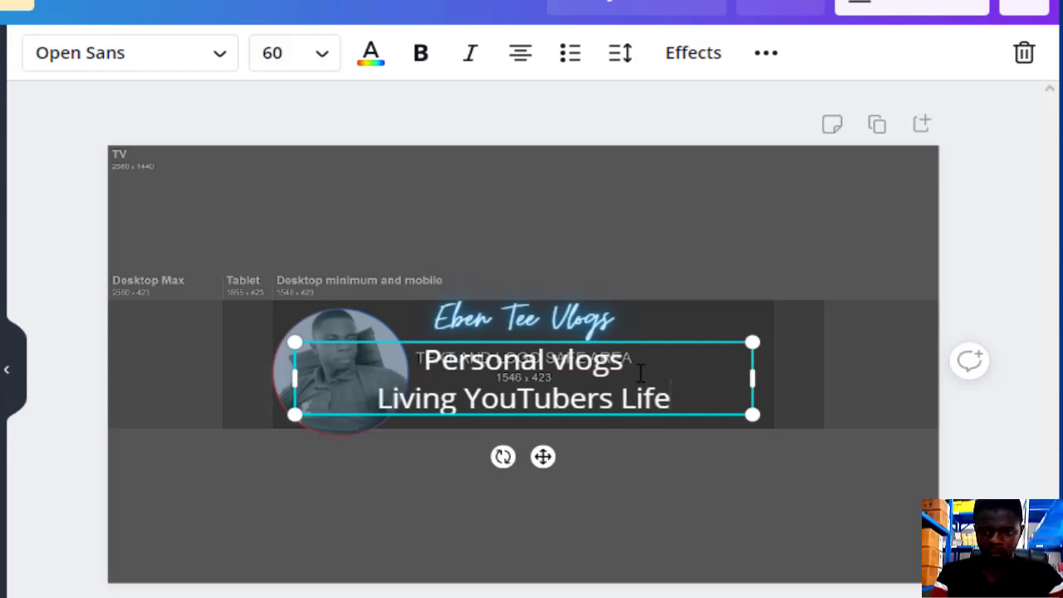
key("Return")
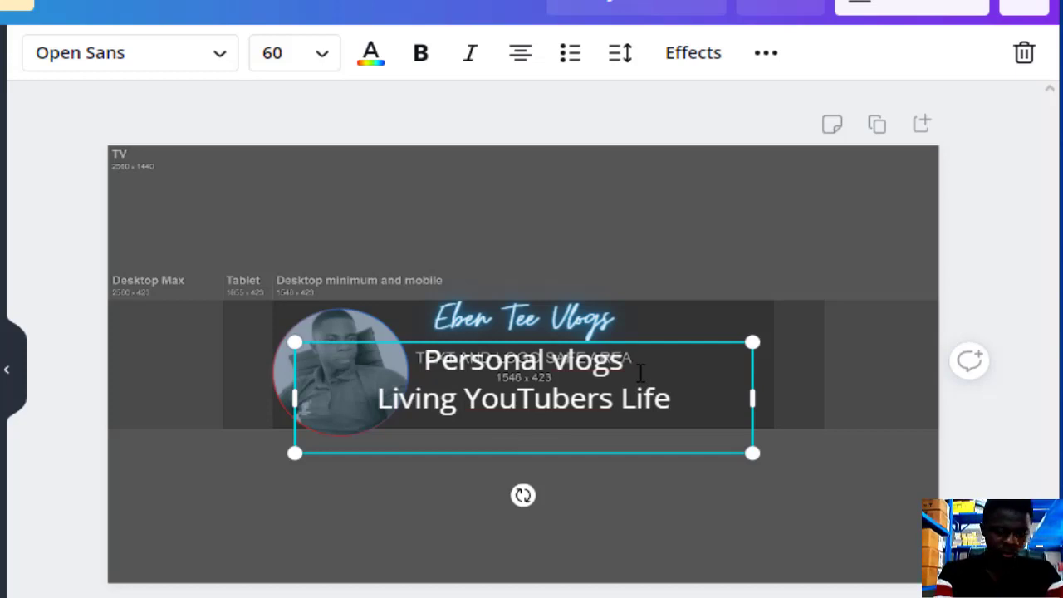
type("Travel")
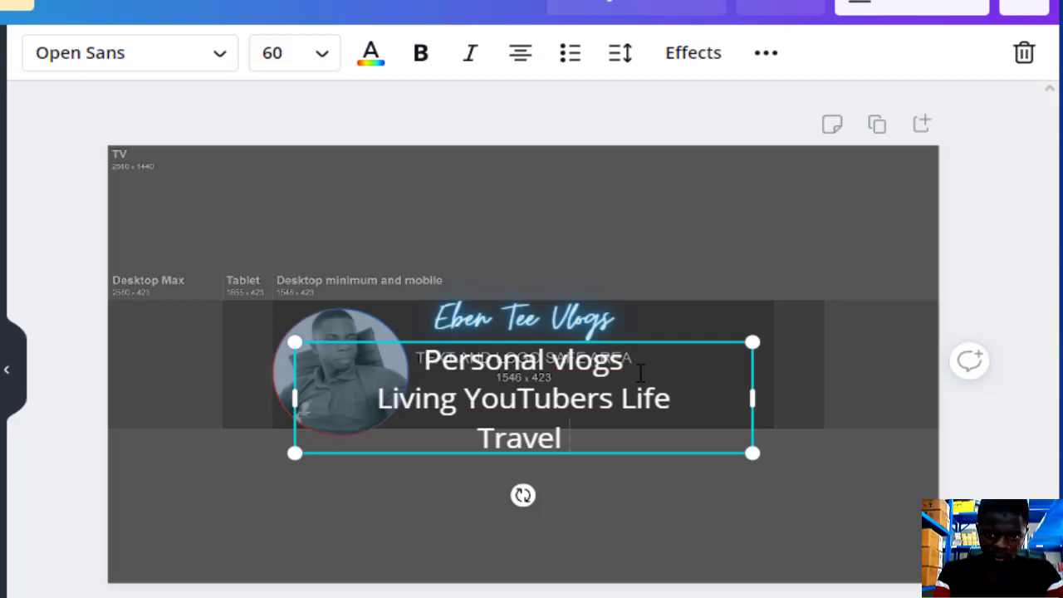
key("BackSpace")
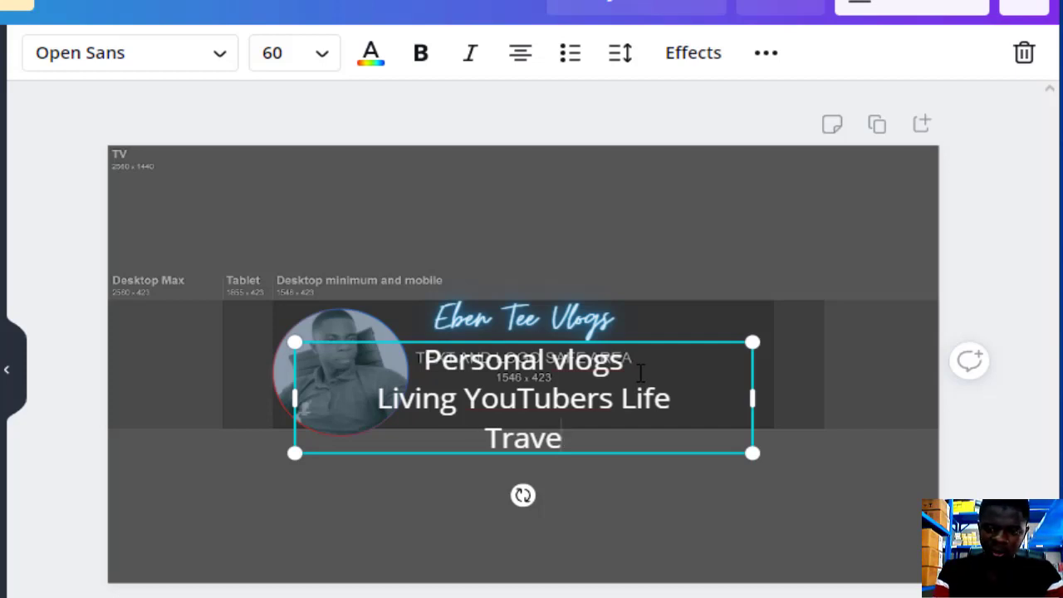
key("BackSpace")
key("BackSpace")
key("BackSpace")
key("BackSpace")
key("BackSpace")
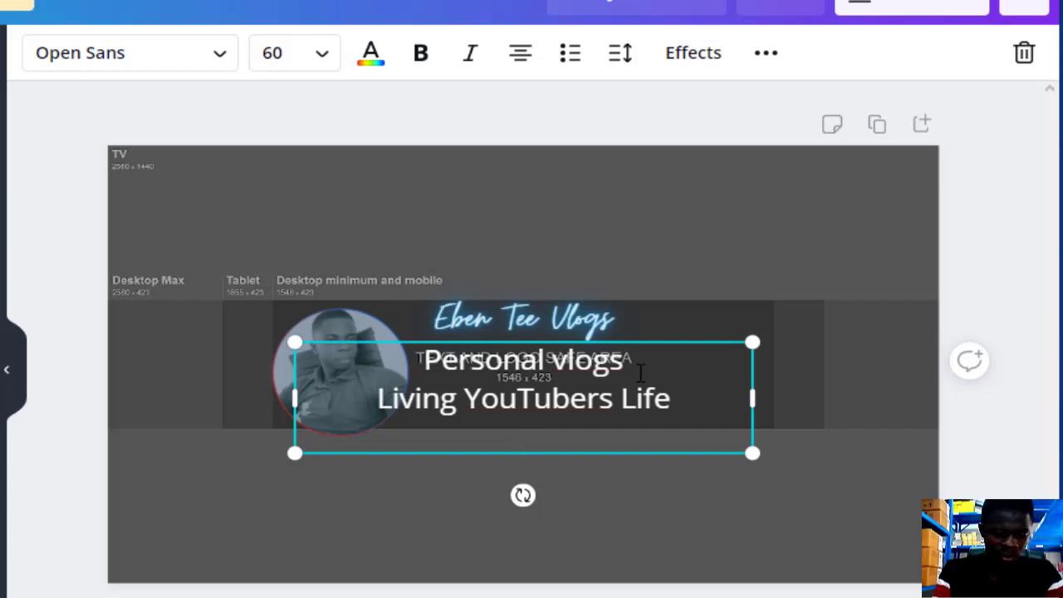
type("Li")
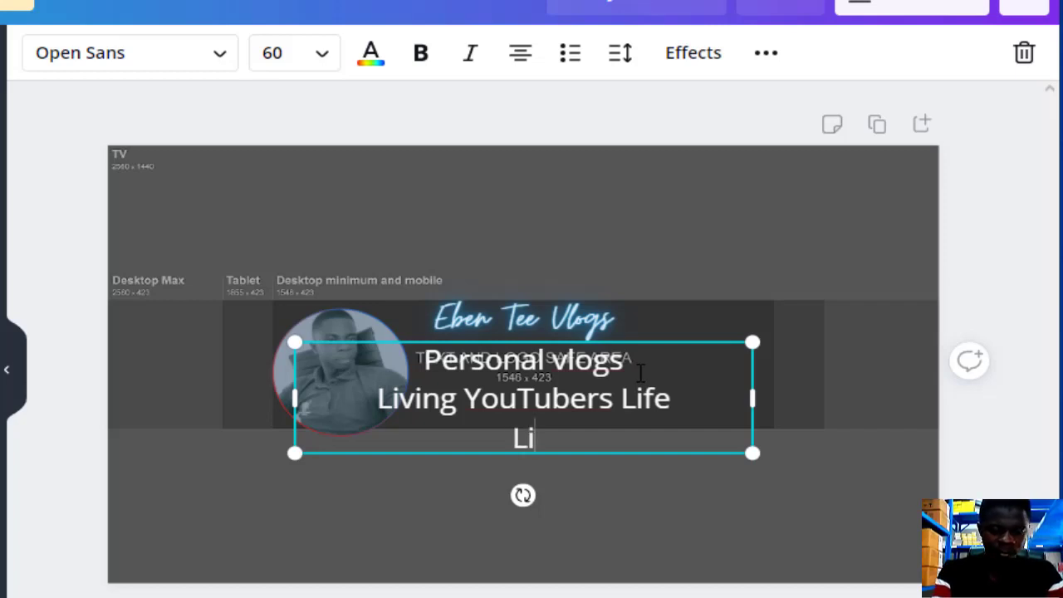
type("festyle")
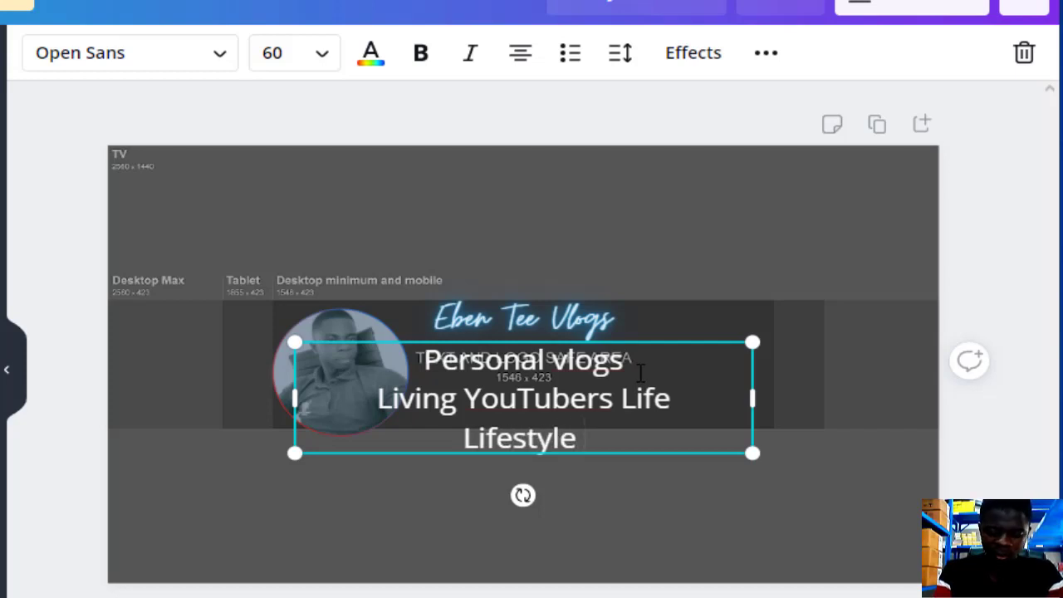
type(" &")
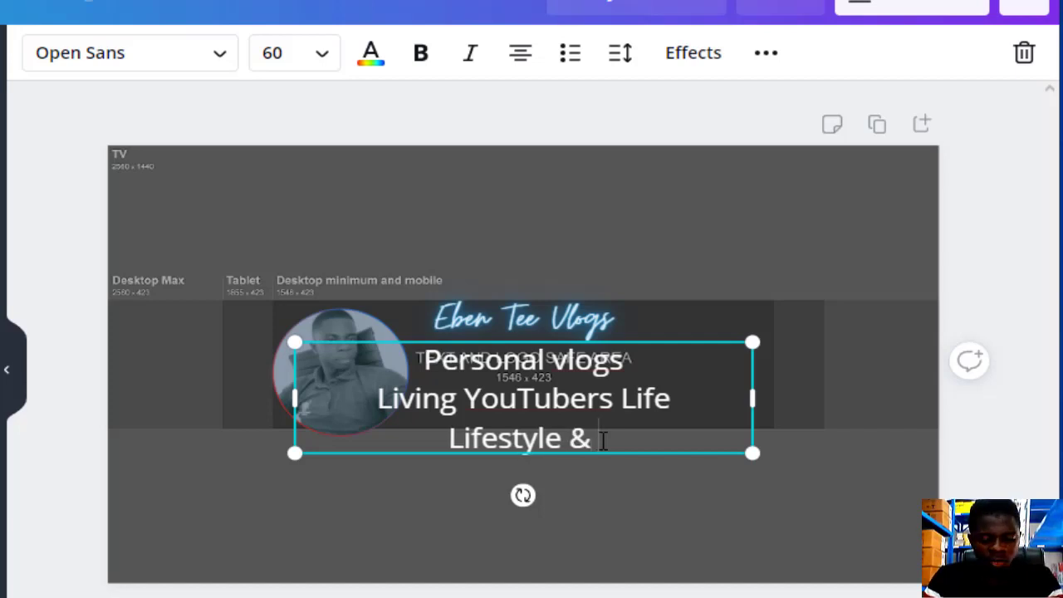
type(" Travel")
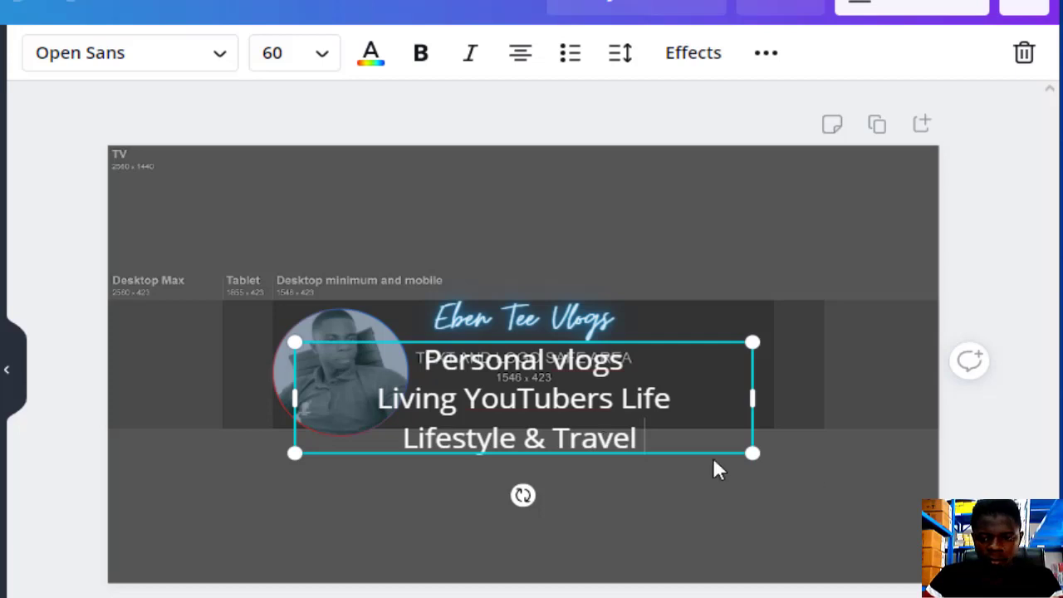
left_click(750, 454)
Shrink the text box, left-align all three lines and format them as a bold bulleted list
left_click_drag(676, 415, 604, 415)
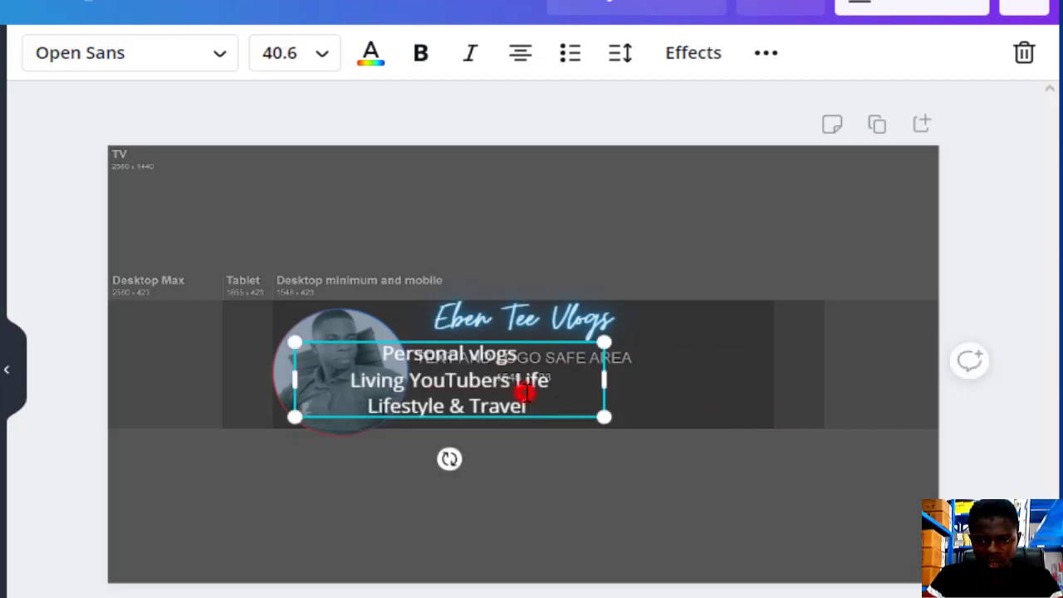
triple_click(527, 393)
key("ctrl+a")
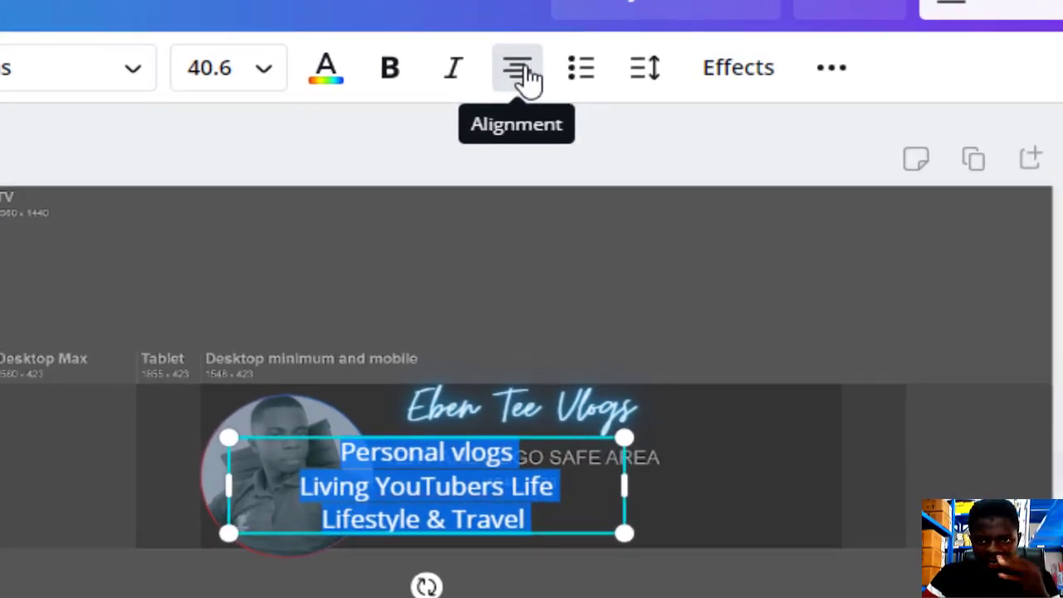
left_click(518, 70)
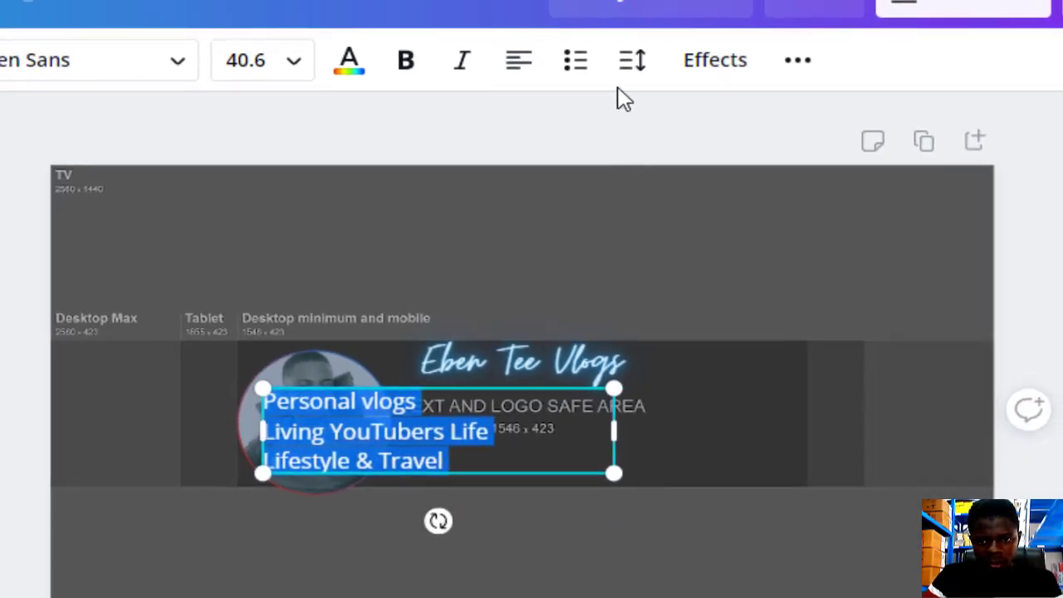
left_click(579, 76)
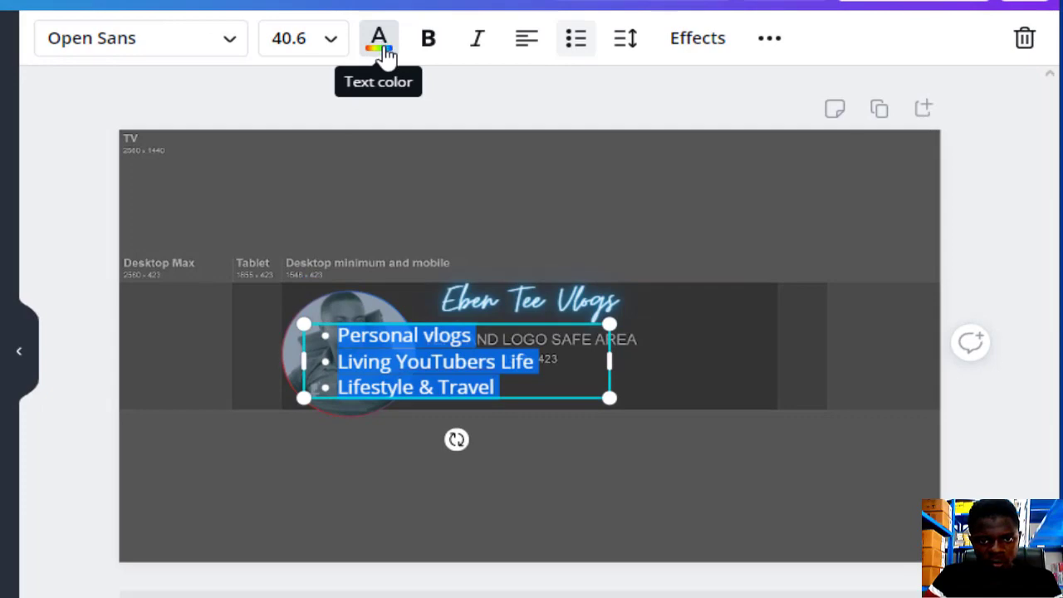
left_click(429, 41)
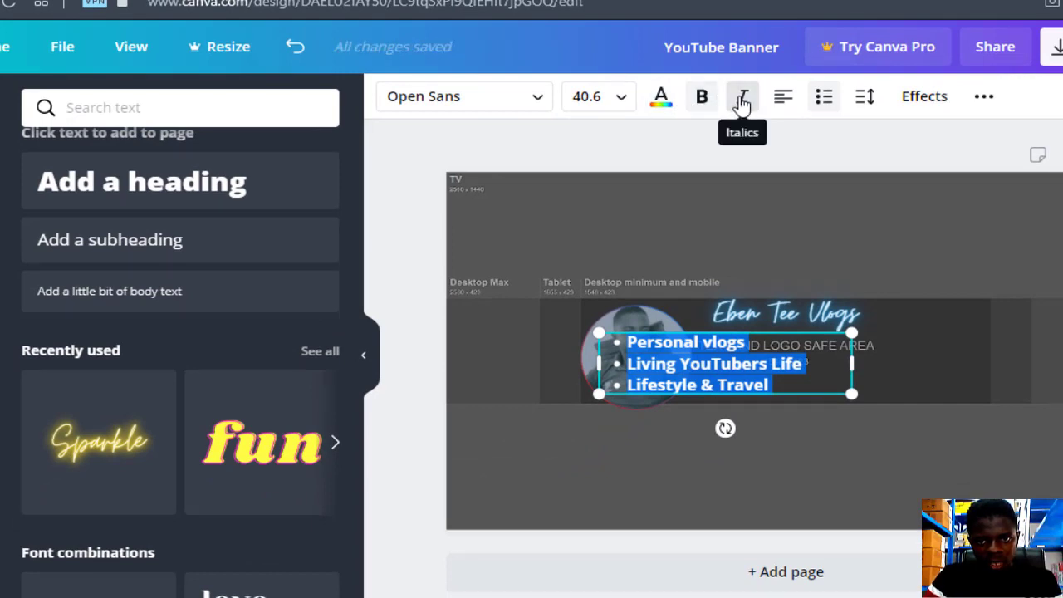
Set the bulleted list text to bold italic
left_click(743, 102)
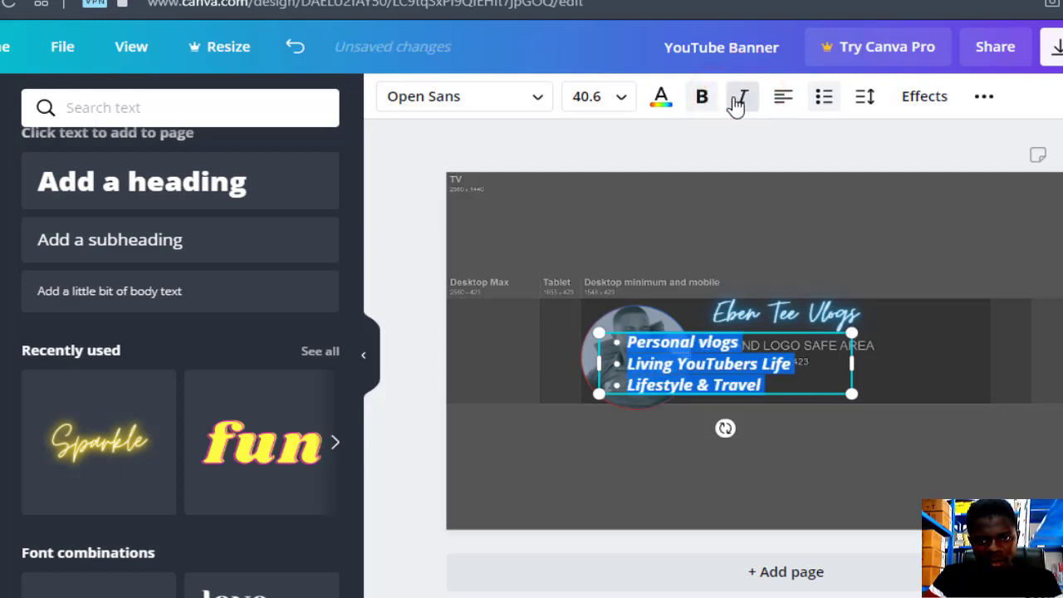
left_click(700, 105)
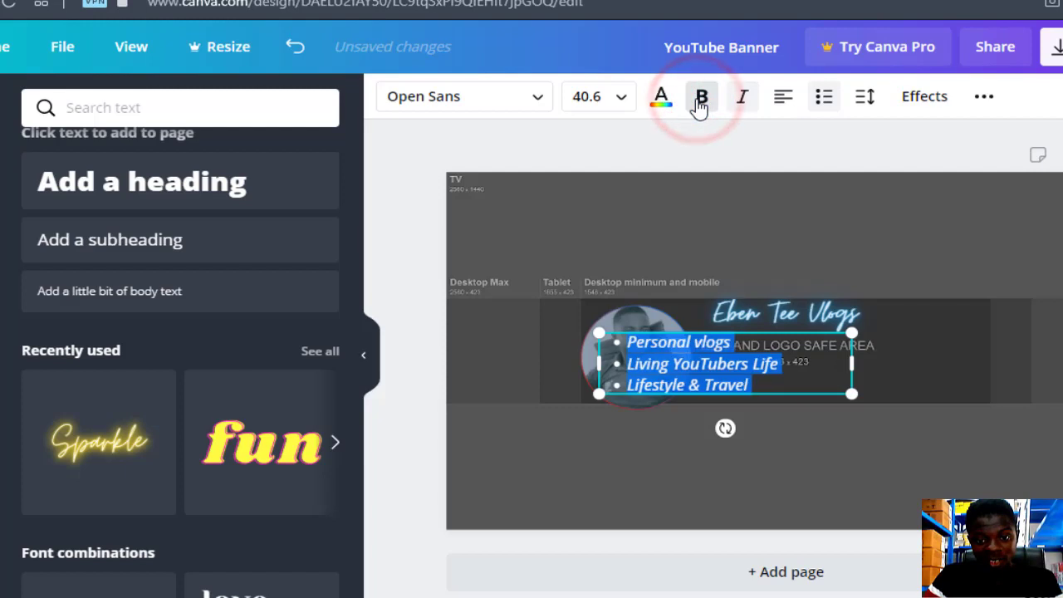
left_click(702, 105)
left_click(663, 101)
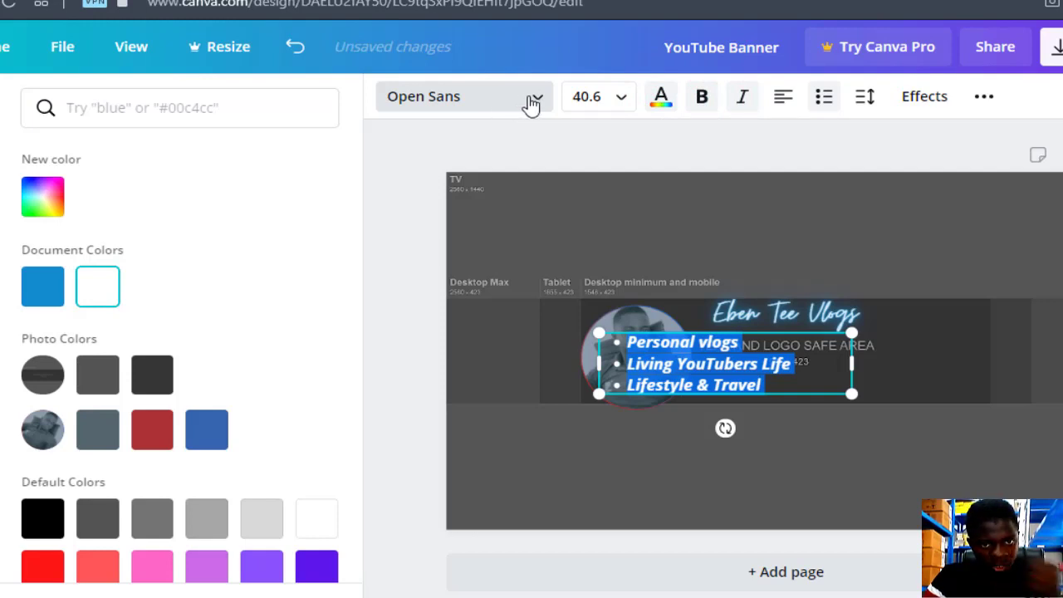
left_click(519, 99)
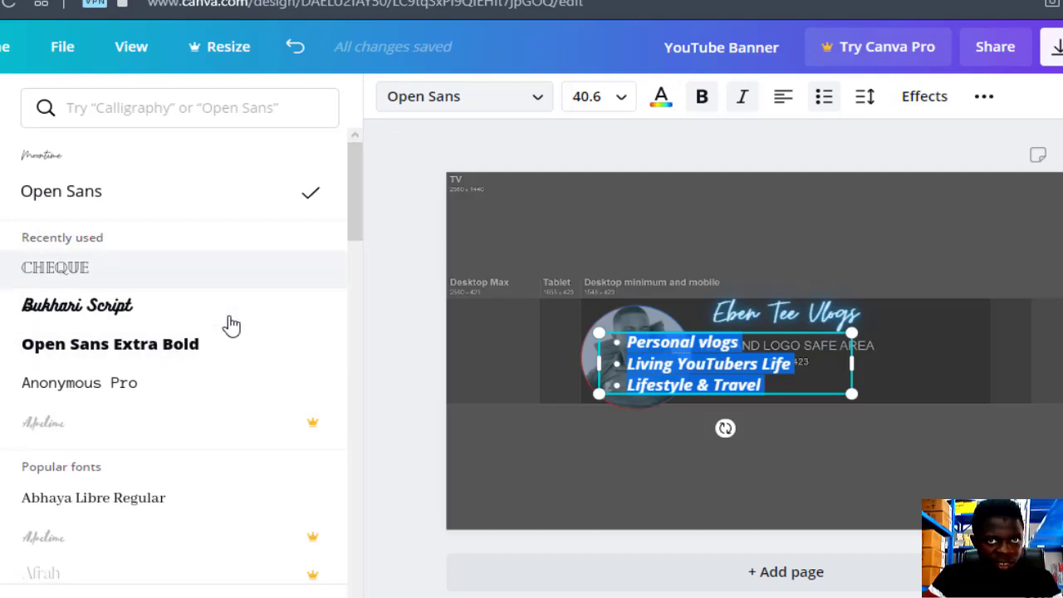
Try dark red and dark green custom colours on the list, then return it to white #FFFFFF
left_click(661, 98)
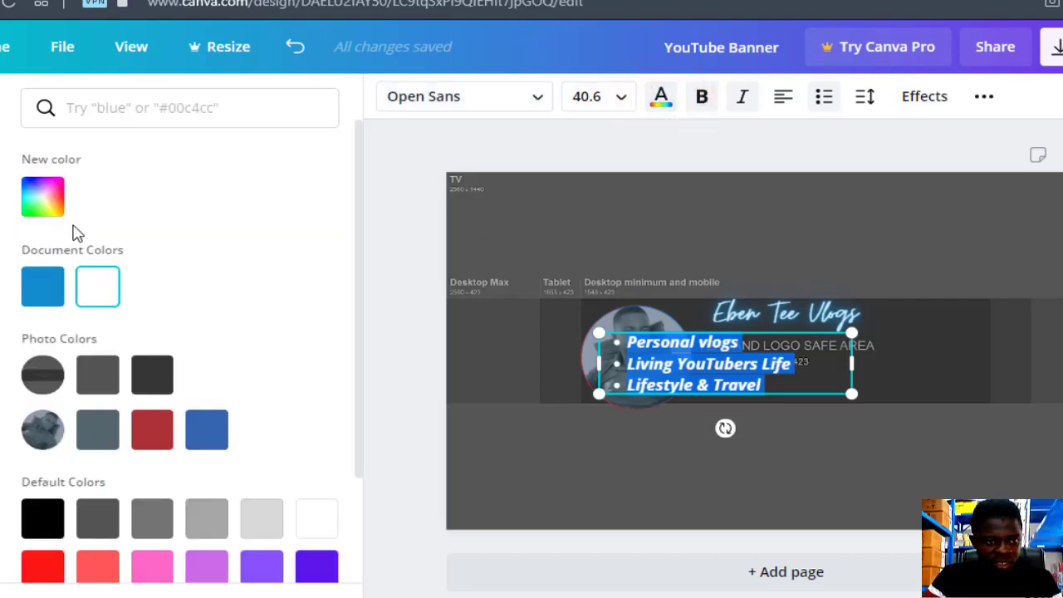
left_click(42, 197)
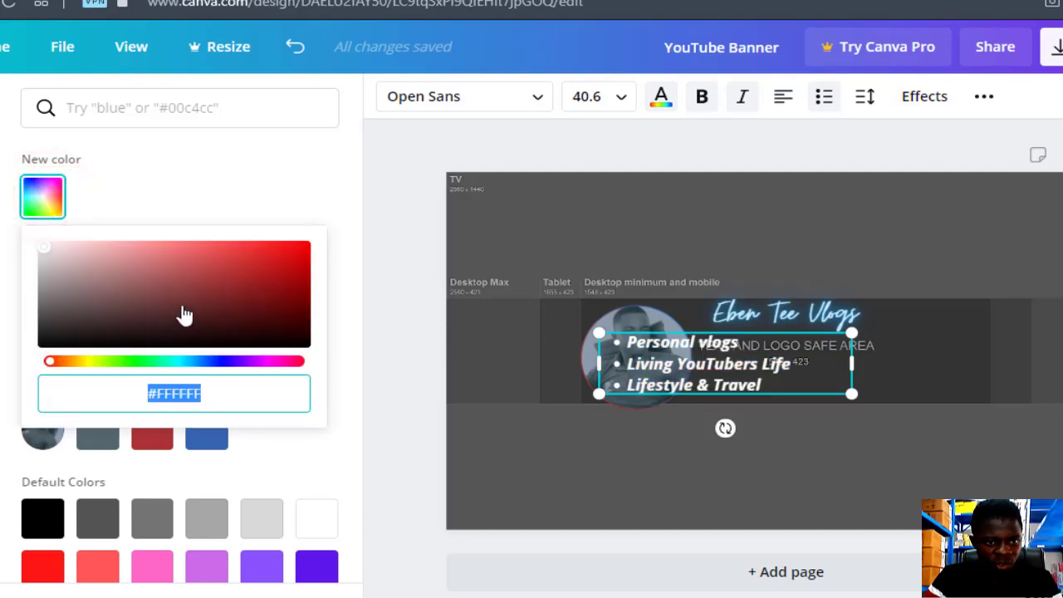
left_click_drag(185, 306, 228, 327)
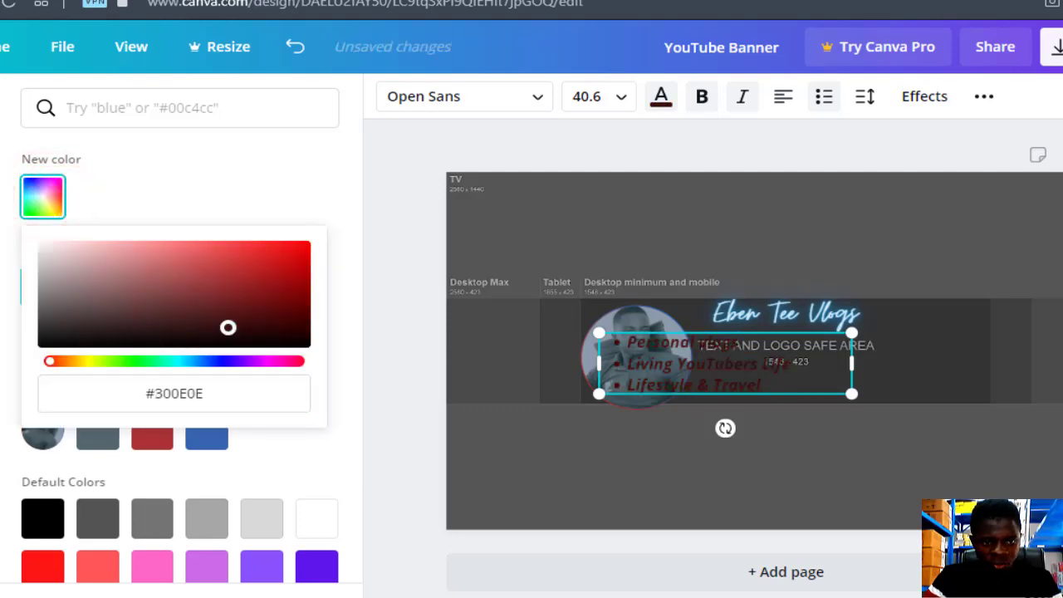
left_click(301, 362)
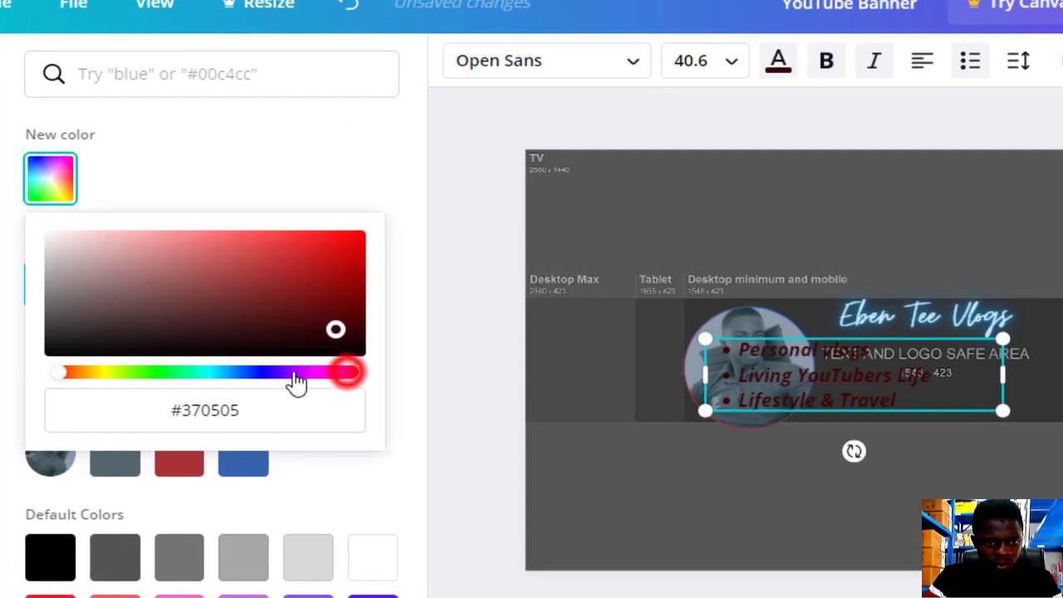
left_click(304, 381)
left_click(225, 380)
left_click_drag(152, 376, 64, 374)
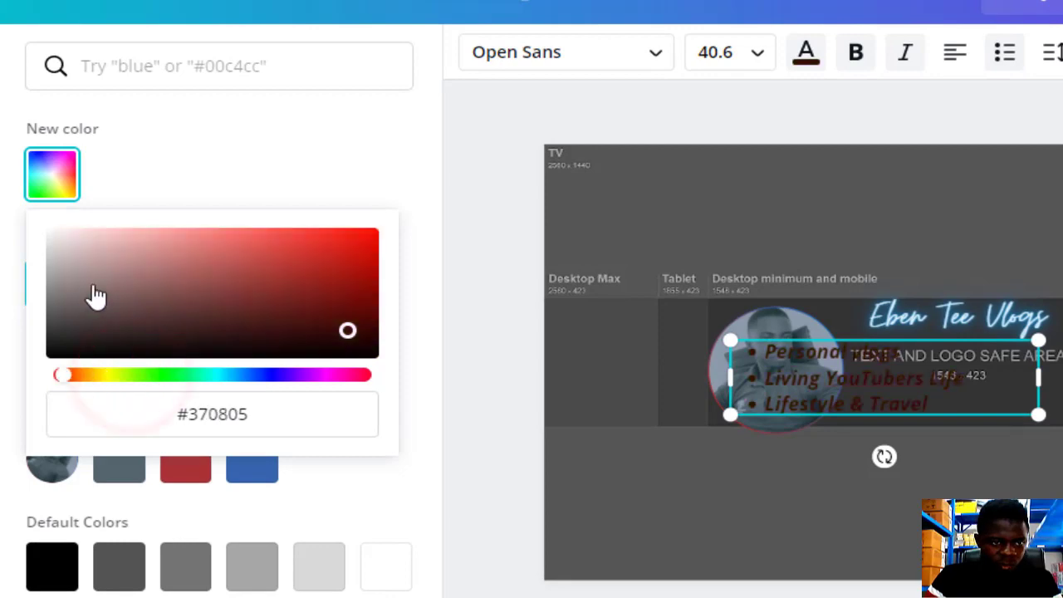
left_click_drag(64, 254, 39, 230)
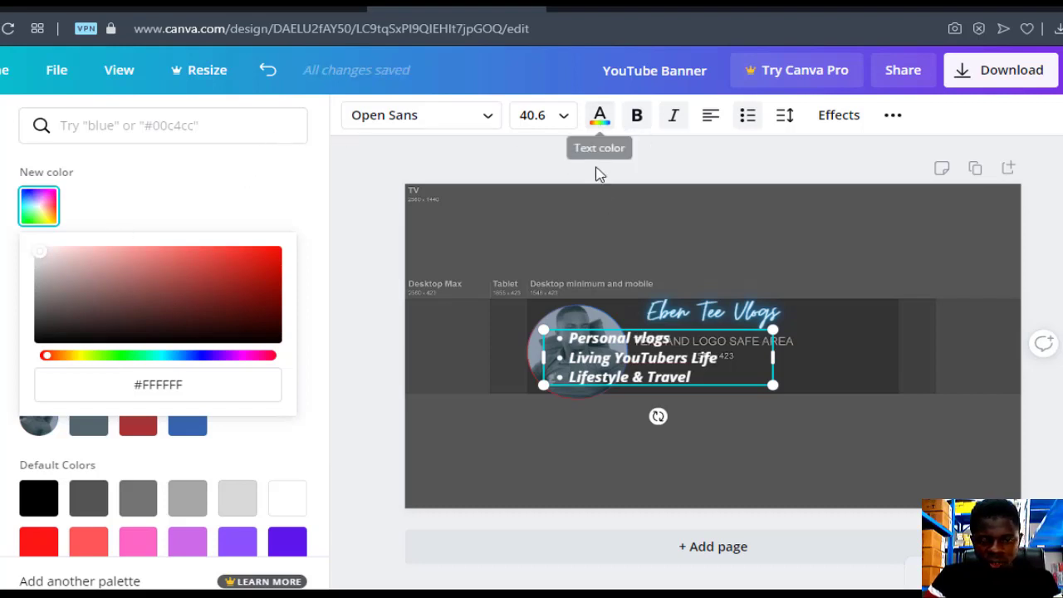
left_click(600, 120)
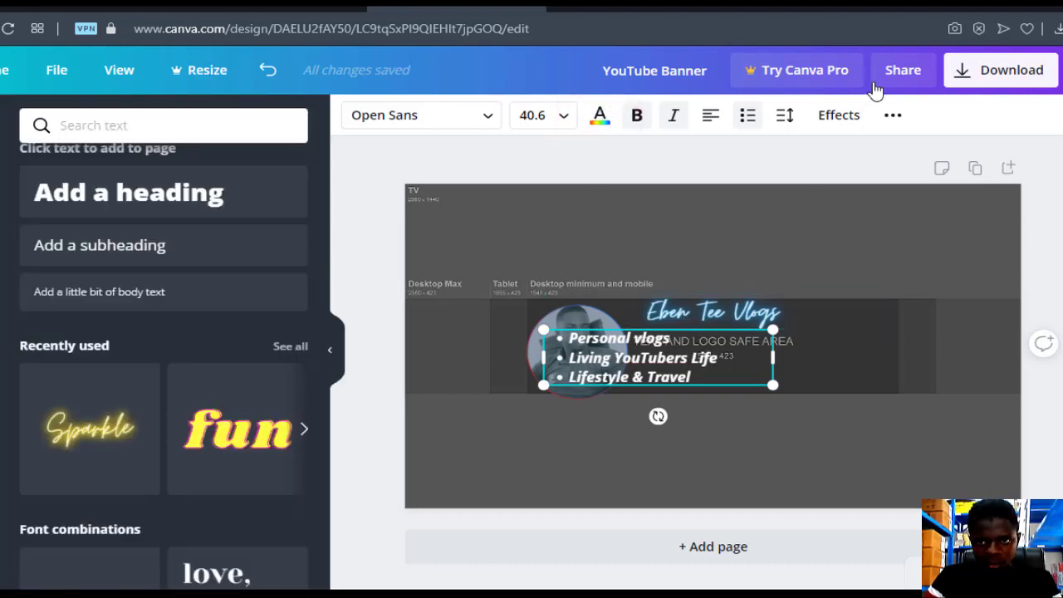
Try the Splice text effect on the list, then set its effect back to None
left_click(840, 120)
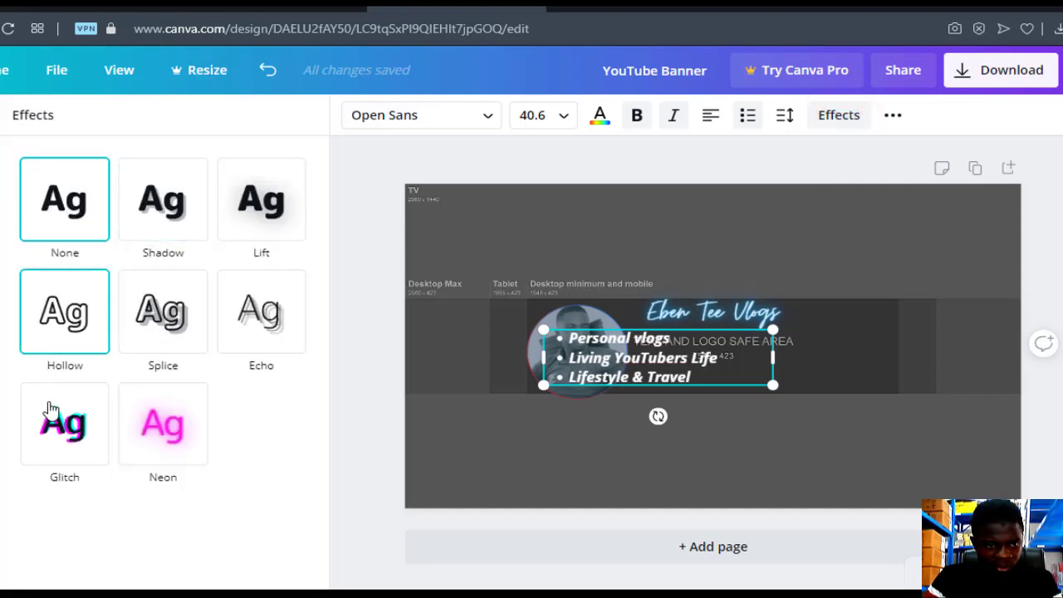
left_click(162, 314)
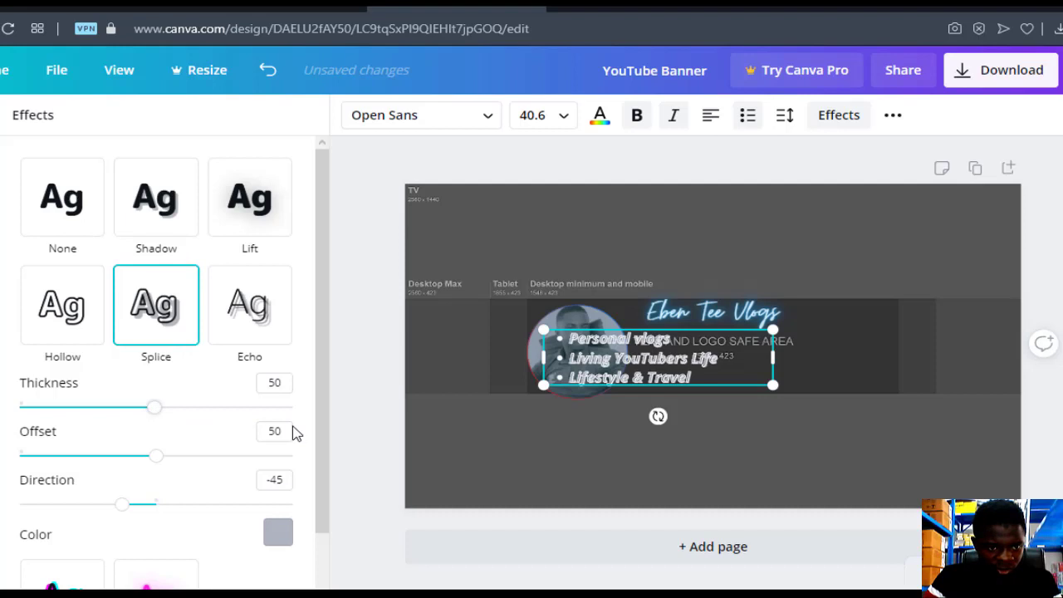
left_click_drag(316, 443, 324, 290)
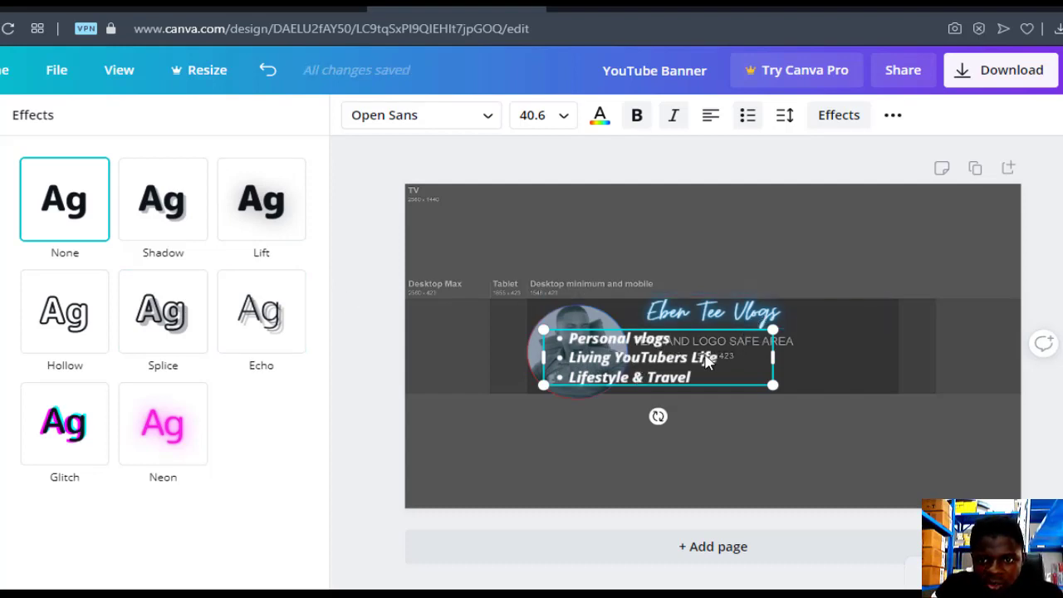
Move the bulleted list right beside the photo and narrow its box slightly
left_click_drag(728, 350, 779, 353)
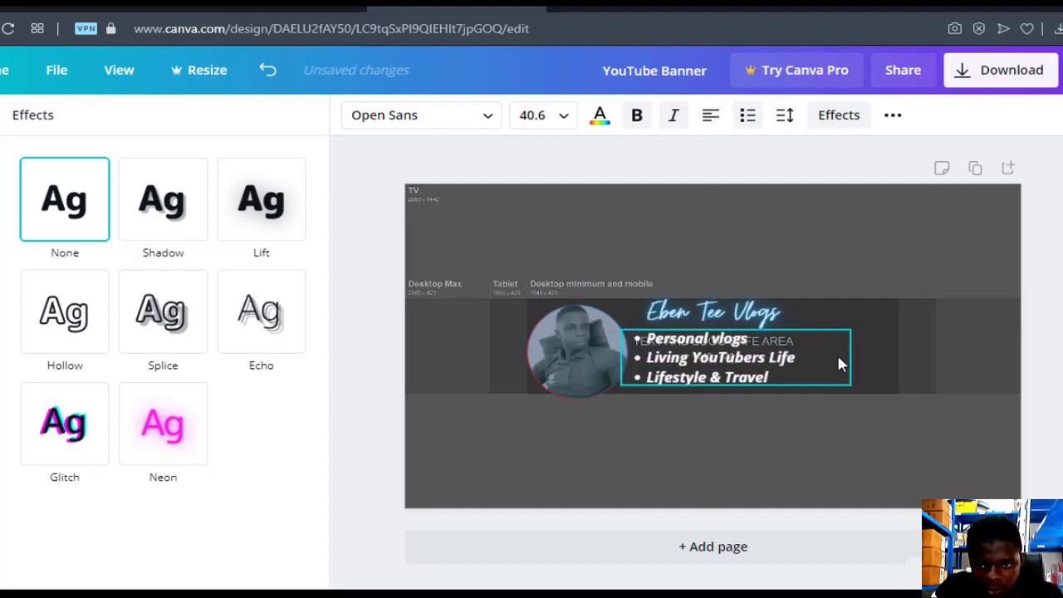
left_click_drag(848, 357, 834, 358)
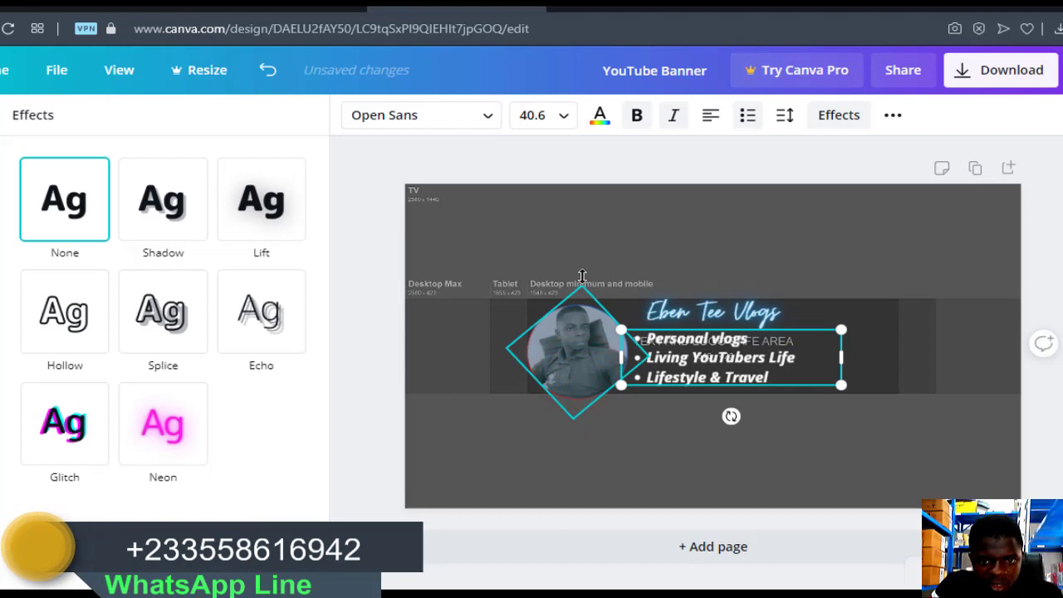
left_click(583, 283)
Resize the circular photo to 344×344 and rotate it to 148°
left_click_drag(582, 285, 586, 325)
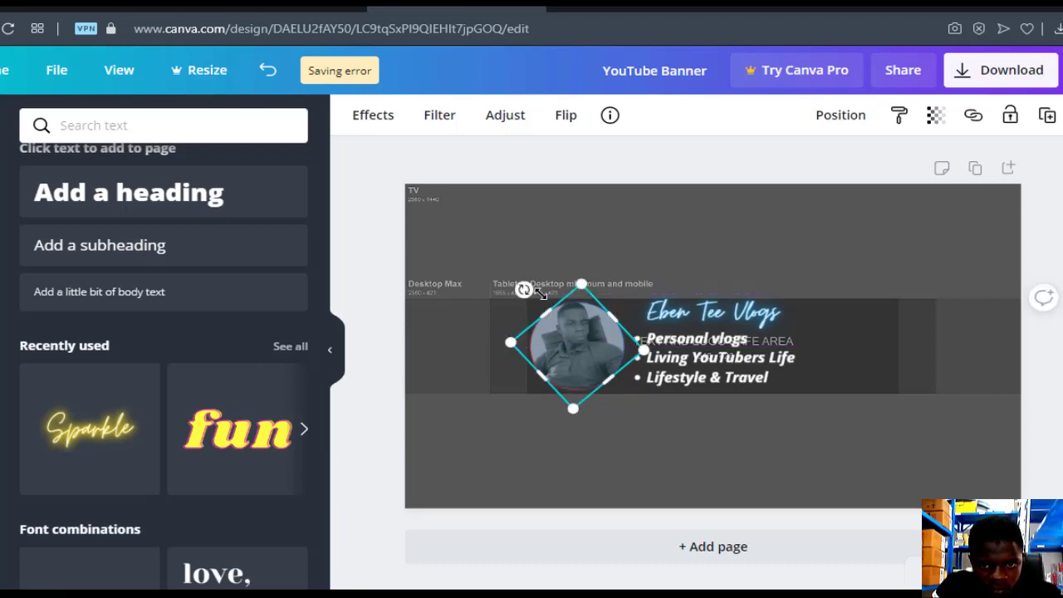
left_click_drag(524, 289, 565, 336)
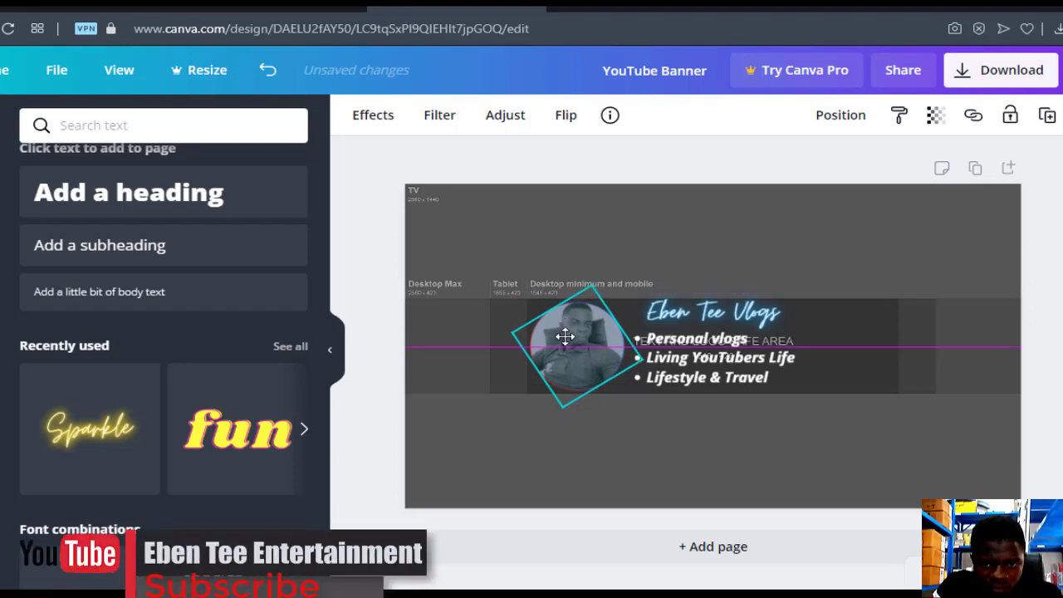
left_click_drag(640, 369, 640, 370)
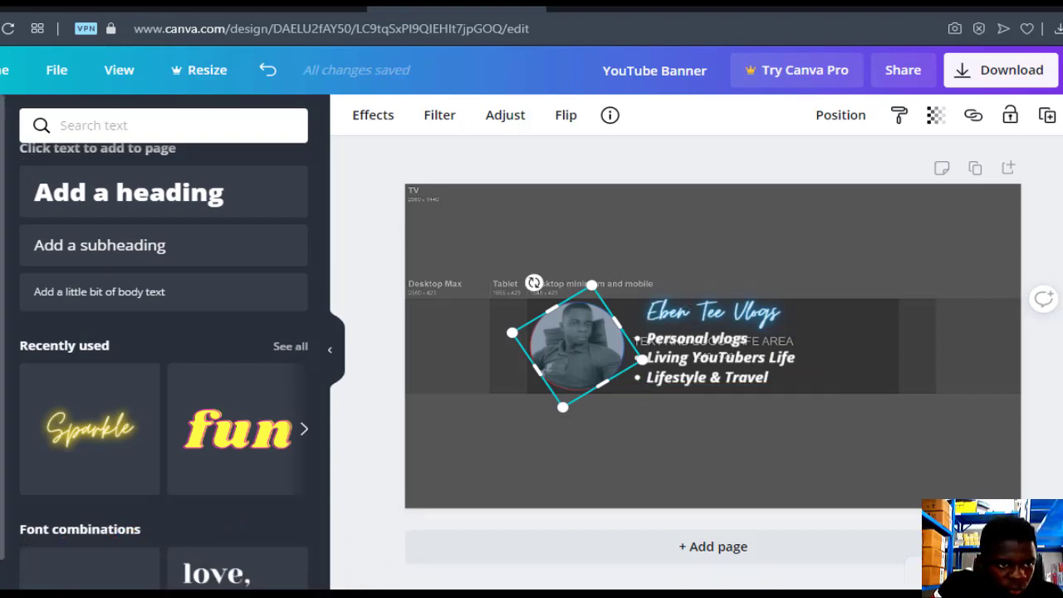
left_click(1, 244)
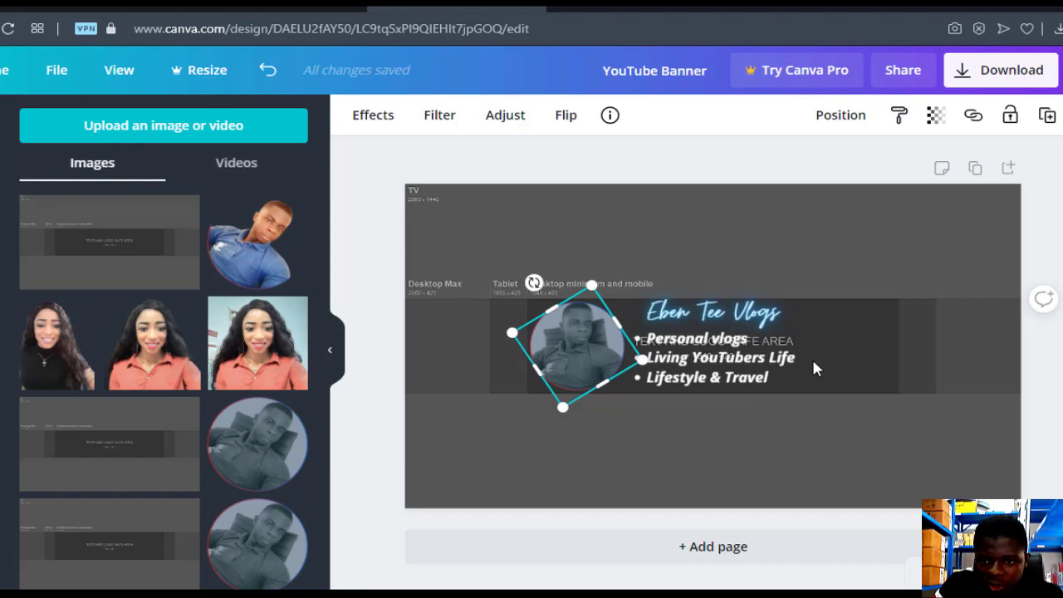
Move the second circular photo right of the bullet list, shrink it slightly and tilt it to -22°
left_click(285, 450)
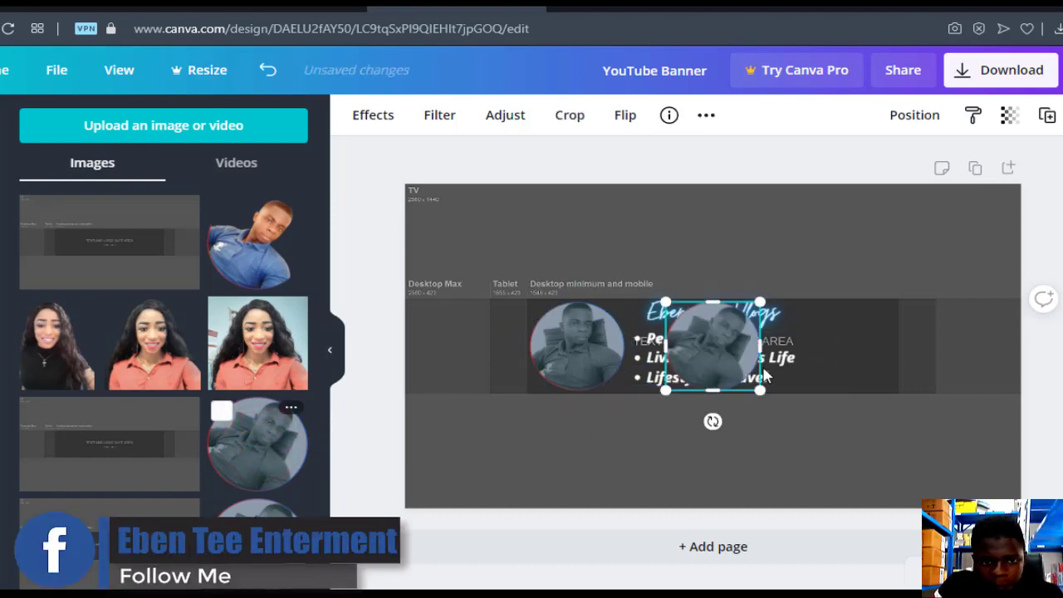
left_click_drag(702, 341, 851, 347)
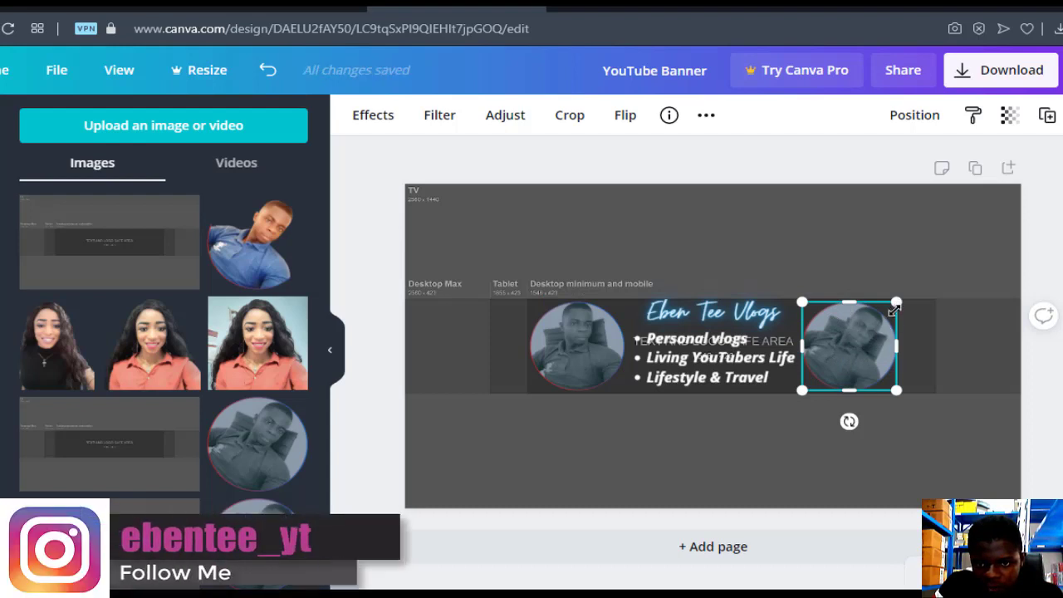
left_click_drag(893, 305, 888, 314)
left_click_drag(888, 382, 888, 383)
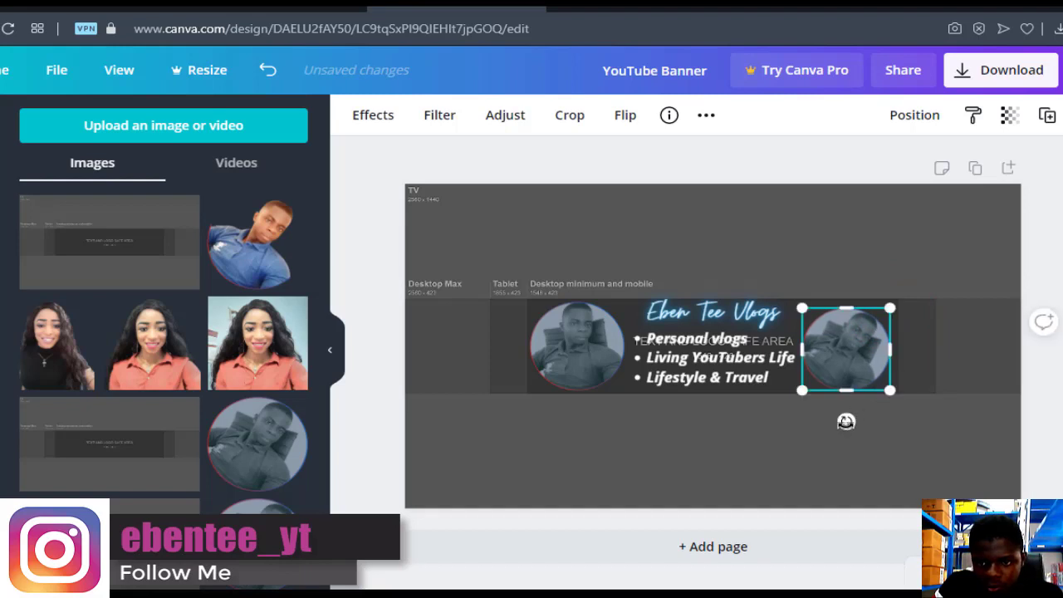
left_click_drag(848, 421, 875, 407)
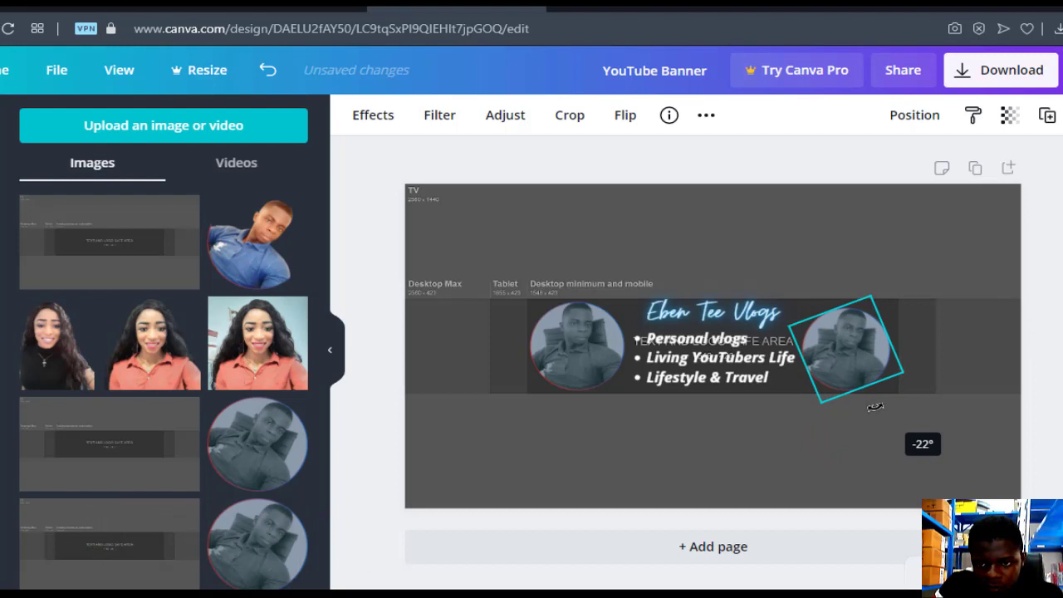
left_click_drag(875, 407, 860, 400)
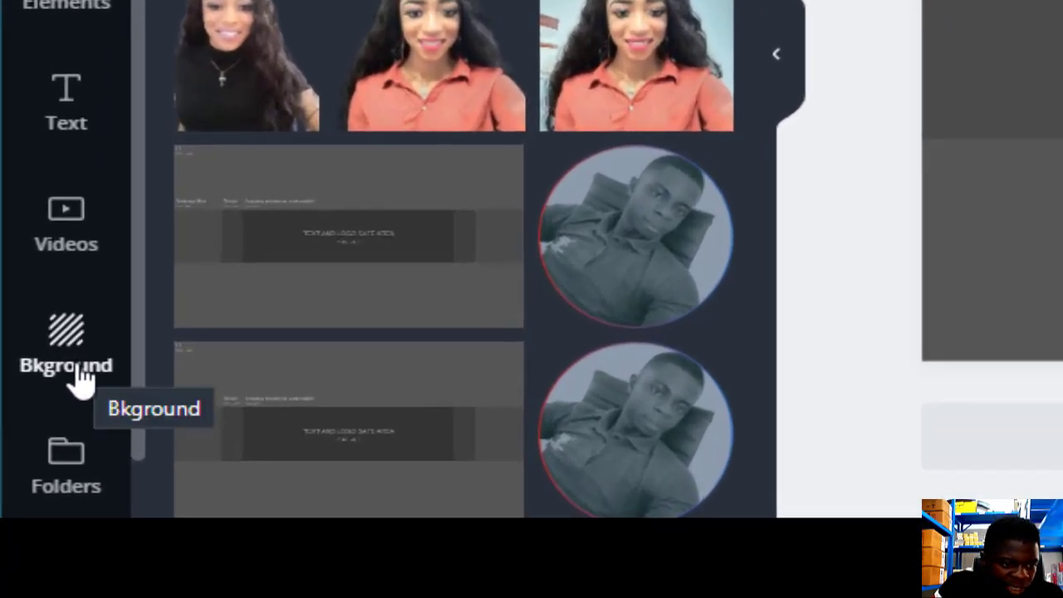
Bring up the background options with the page background selected
left_click(81, 376)
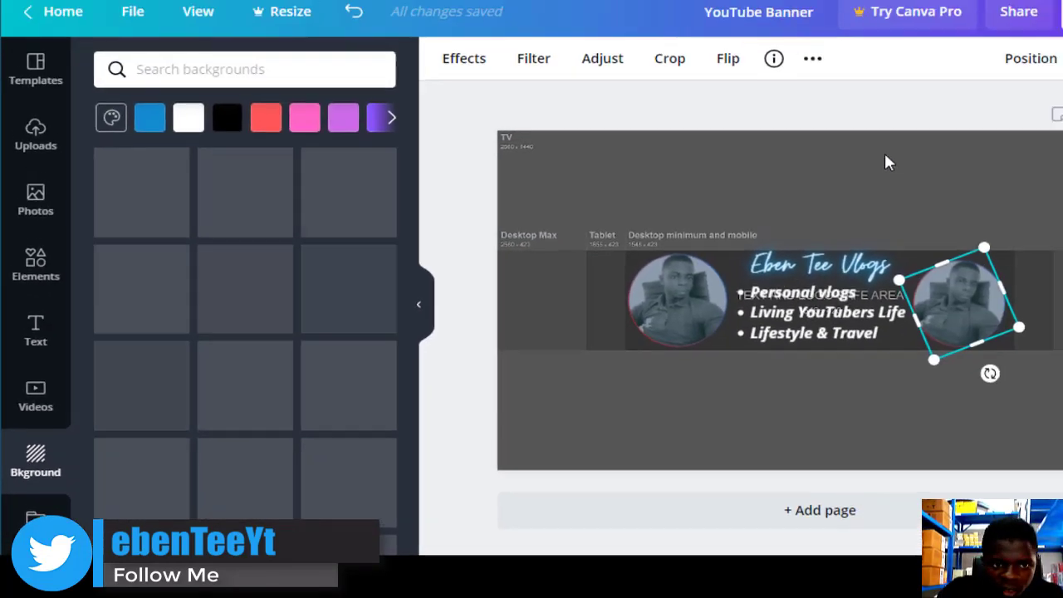
left_click(886, 160)
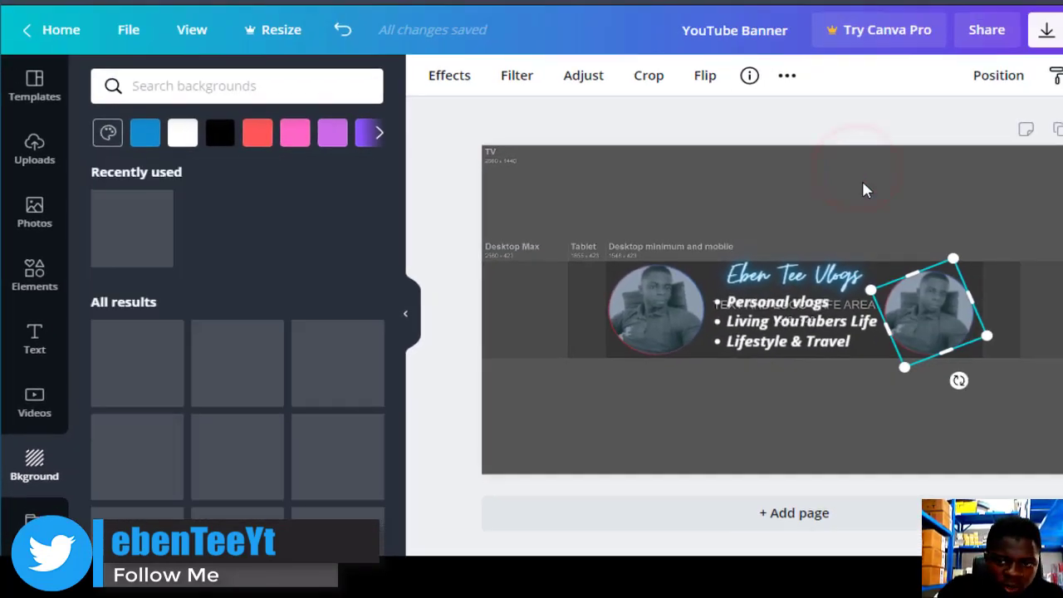
left_click(862, 185)
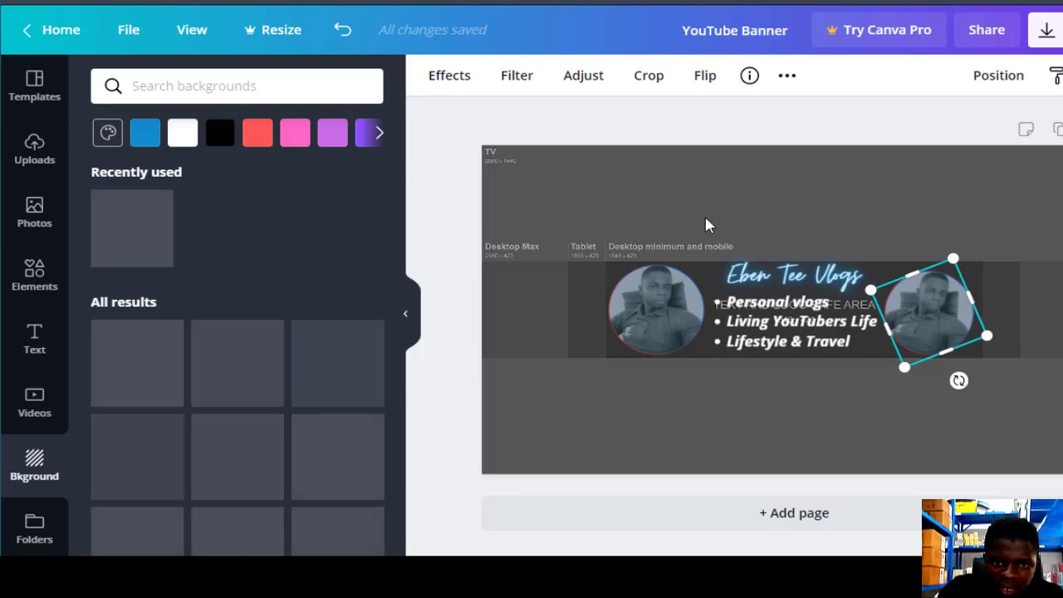
left_click(745, 220)
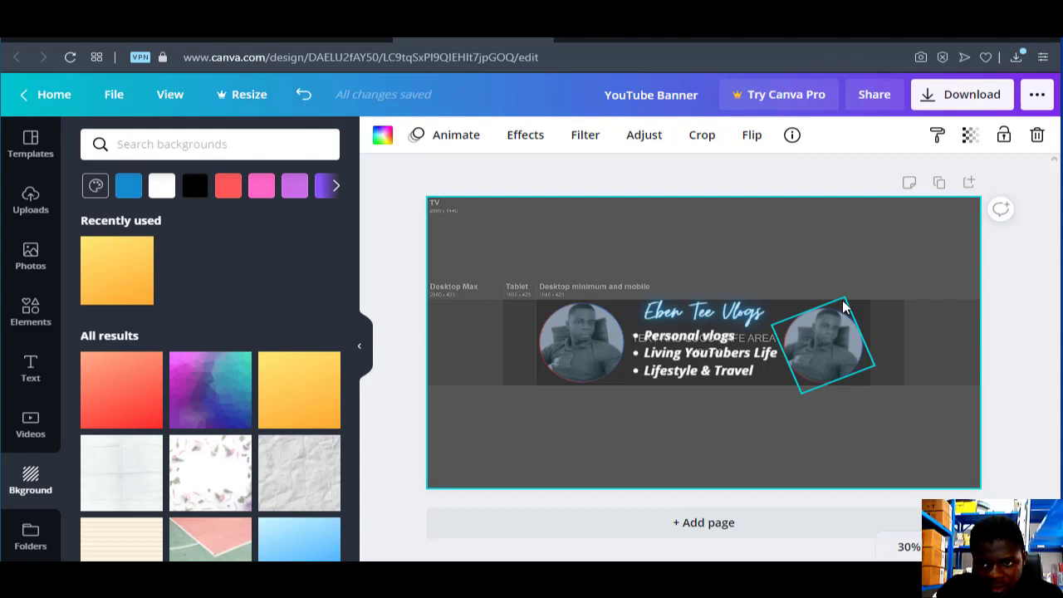
Resize the right profile photo to 333×333 and nudge it into alignment beside the text
left_click(820, 352)
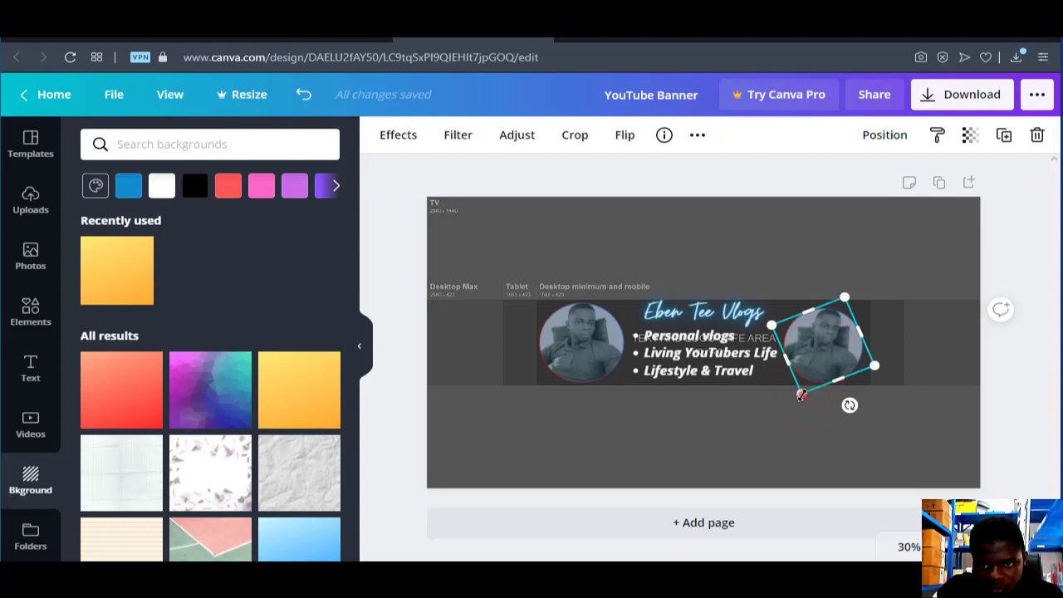
left_click_drag(800, 399, 827, 346)
left_click(896, 334)
left_click(818, 337)
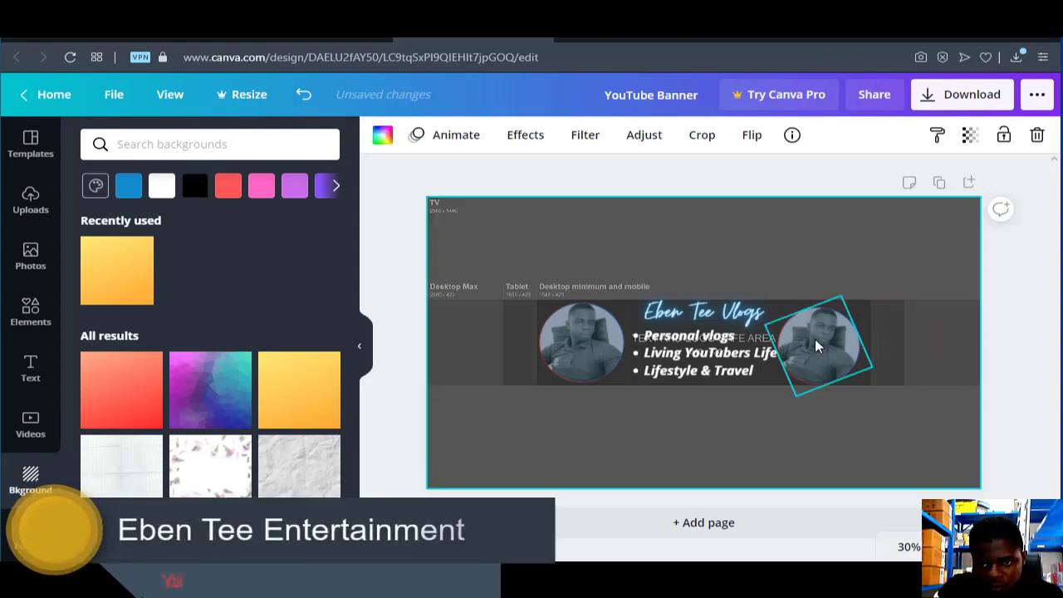
left_click_drag(825, 341, 822, 338)
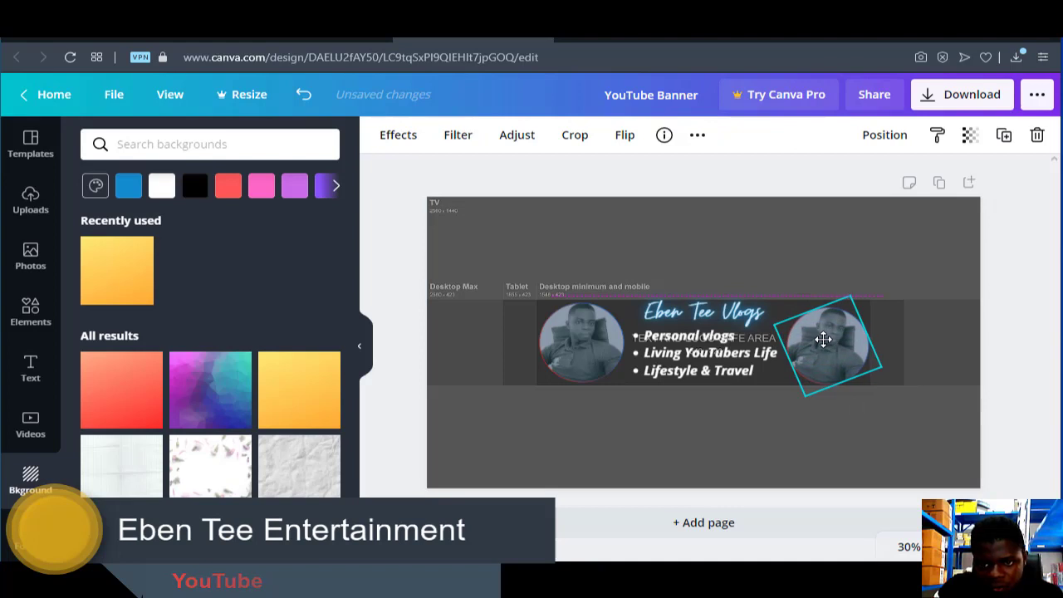
left_click(908, 331)
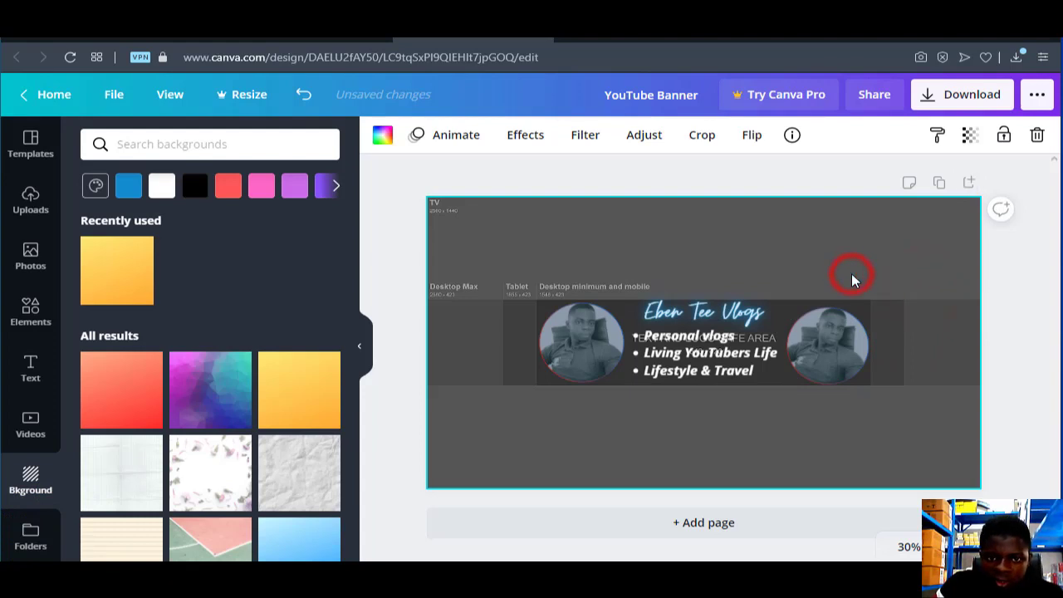
left_click(779, 279)
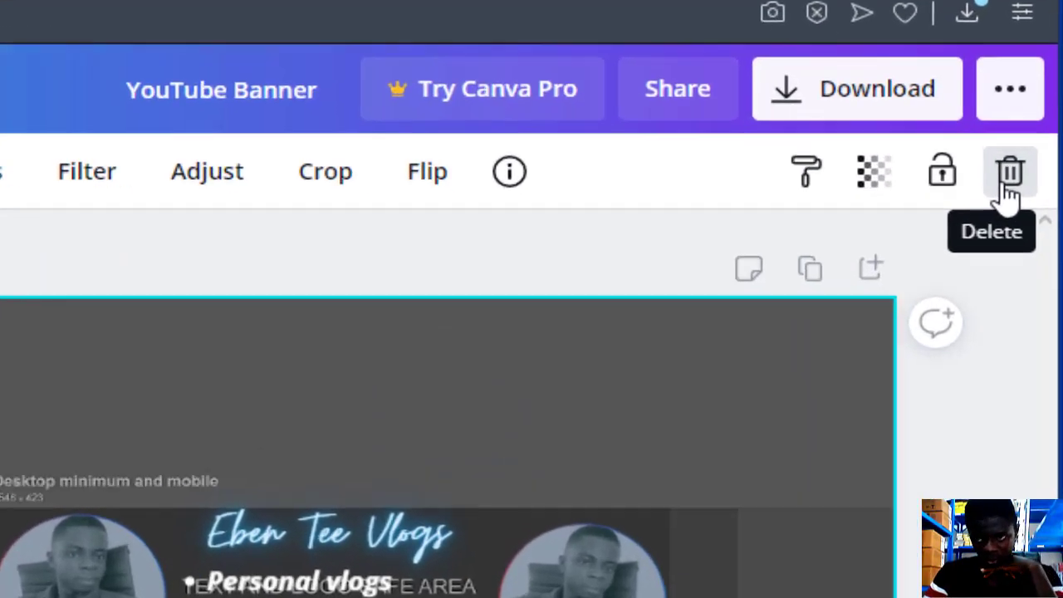
Delete the grey layout template and apply the recently used yellow gradient background
left_click(1036, 138)
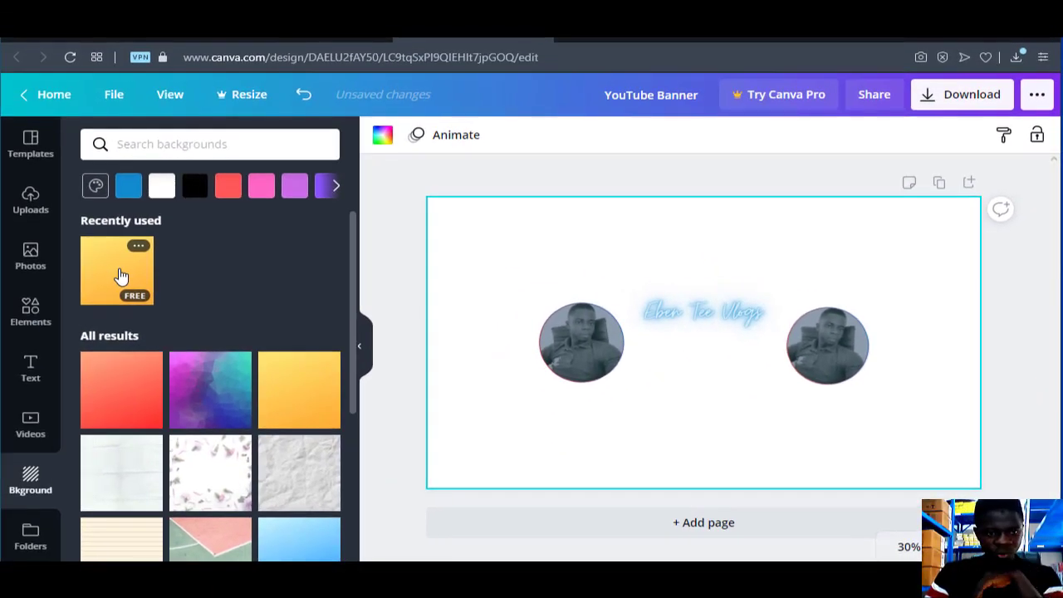
left_click(121, 276)
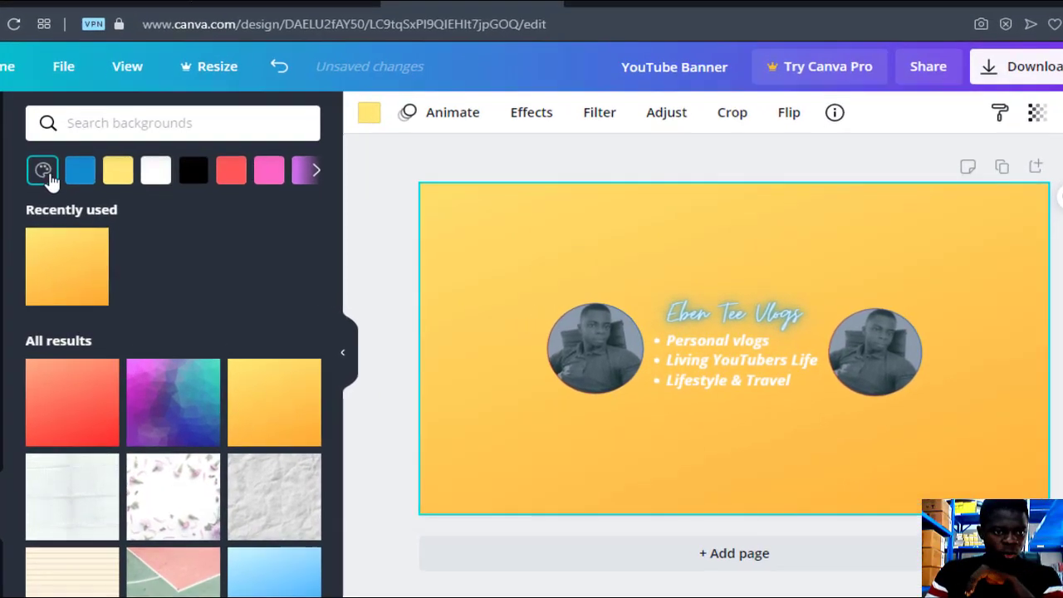
left_click(49, 178)
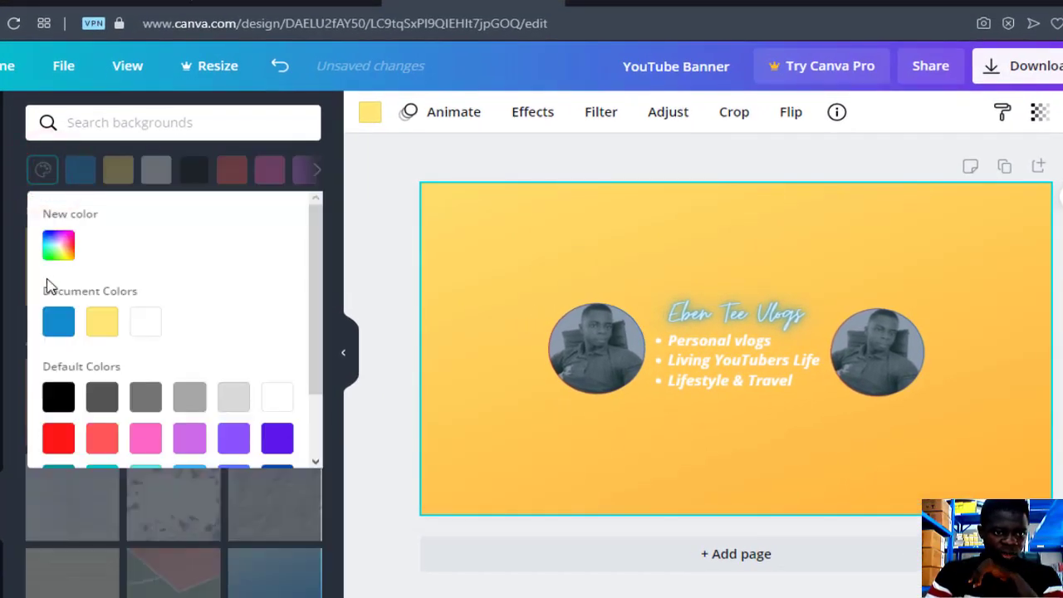
Use the custom colour picker to turn the background from the yellow gradient into solid dark green
left_click(59, 252)
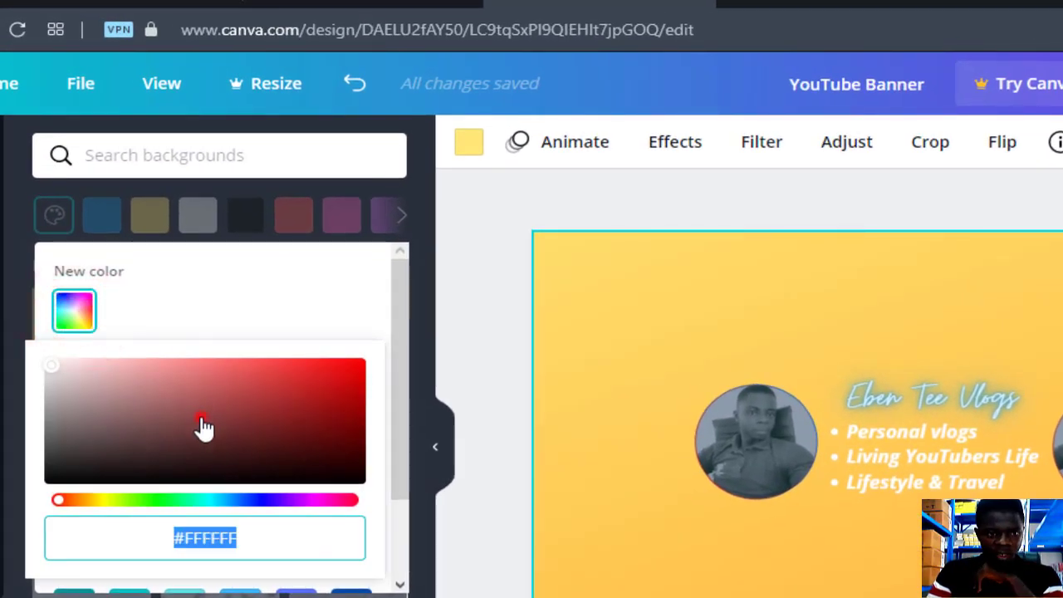
left_click(200, 419)
left_click_drag(259, 418, 230, 429)
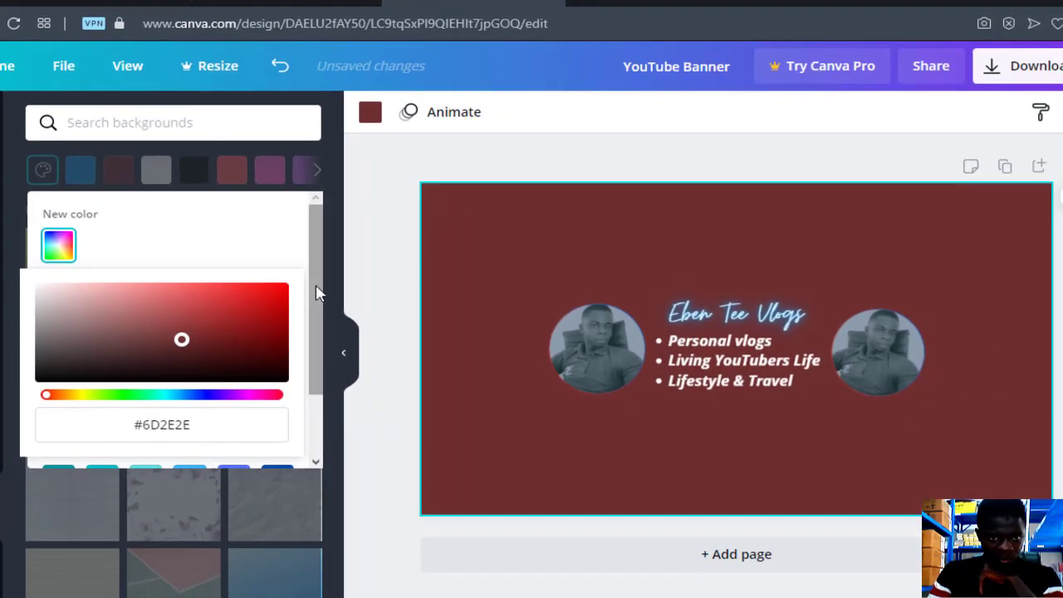
left_click(256, 313)
left_click(204, 299)
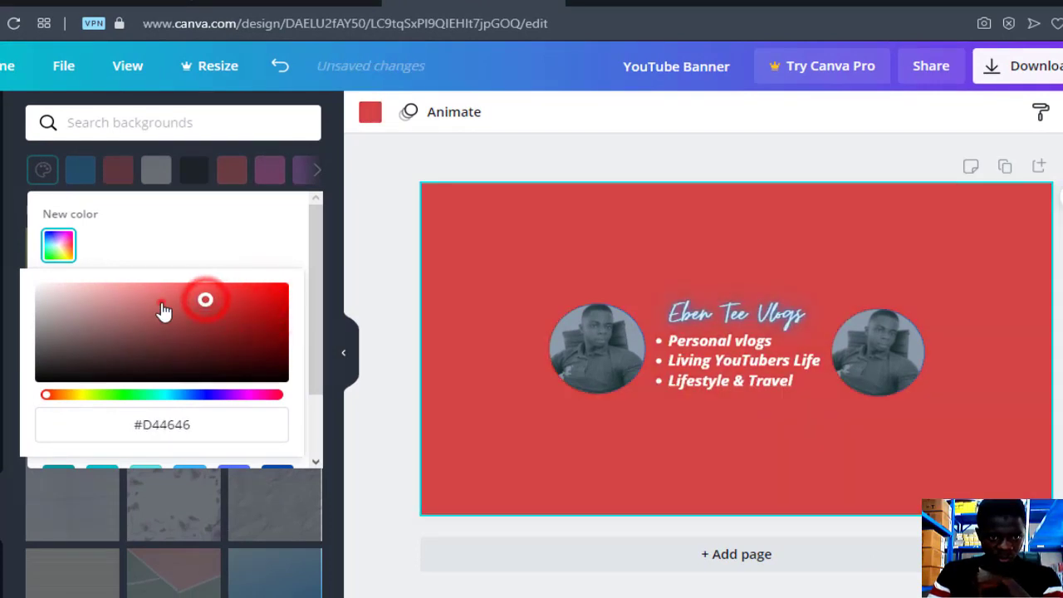
left_click_drag(205, 299, 81, 333)
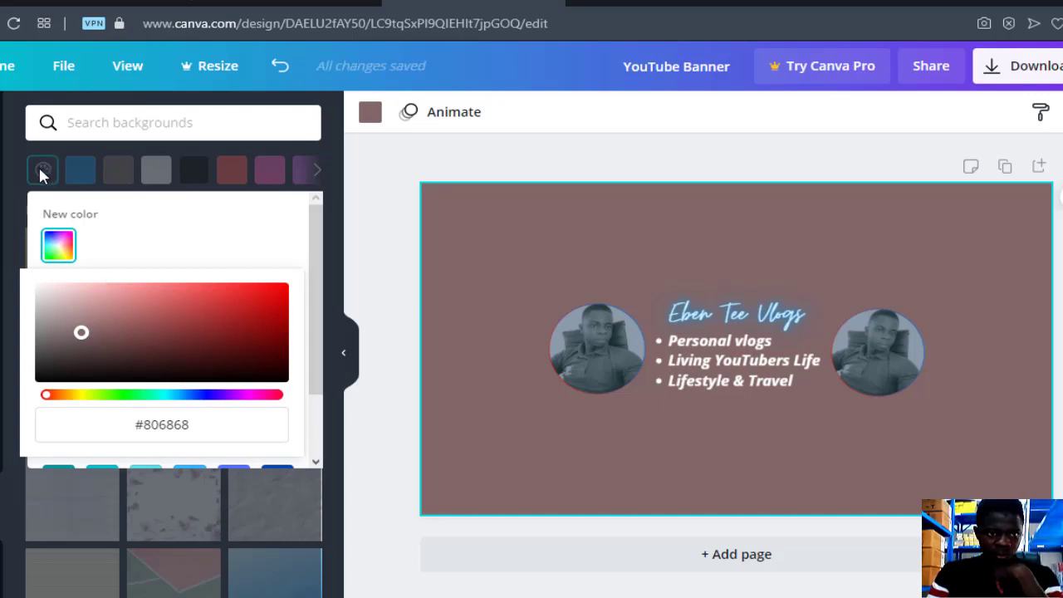
left_click_drag(178, 313, 259, 357)
left_click_drag(46, 397, 122, 402)
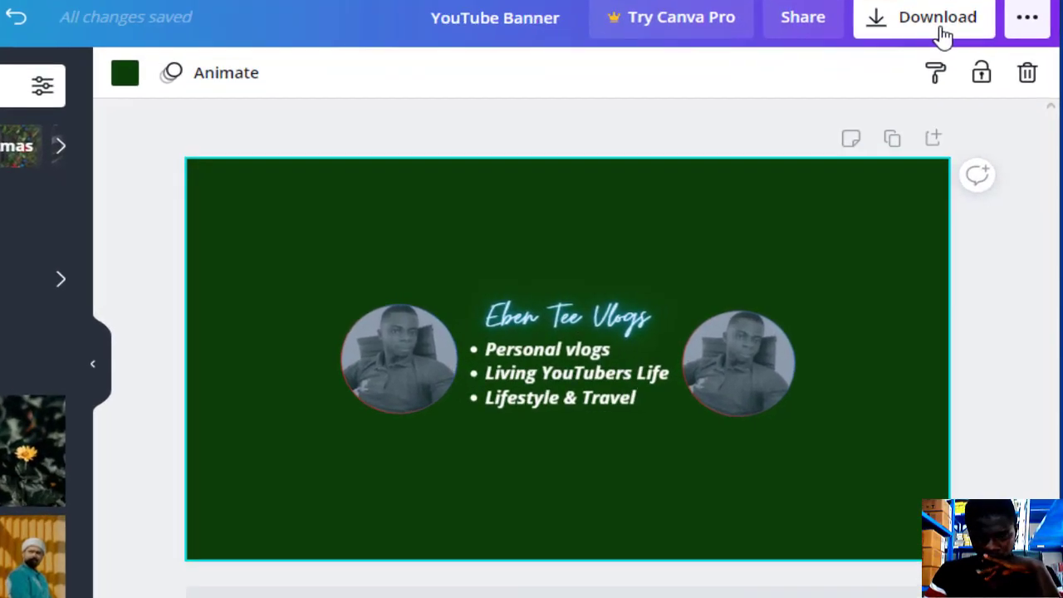
Download the banner as a PNG, YouTube Banner.png, dismissing the Canva Pro offer
left_click(943, 33)
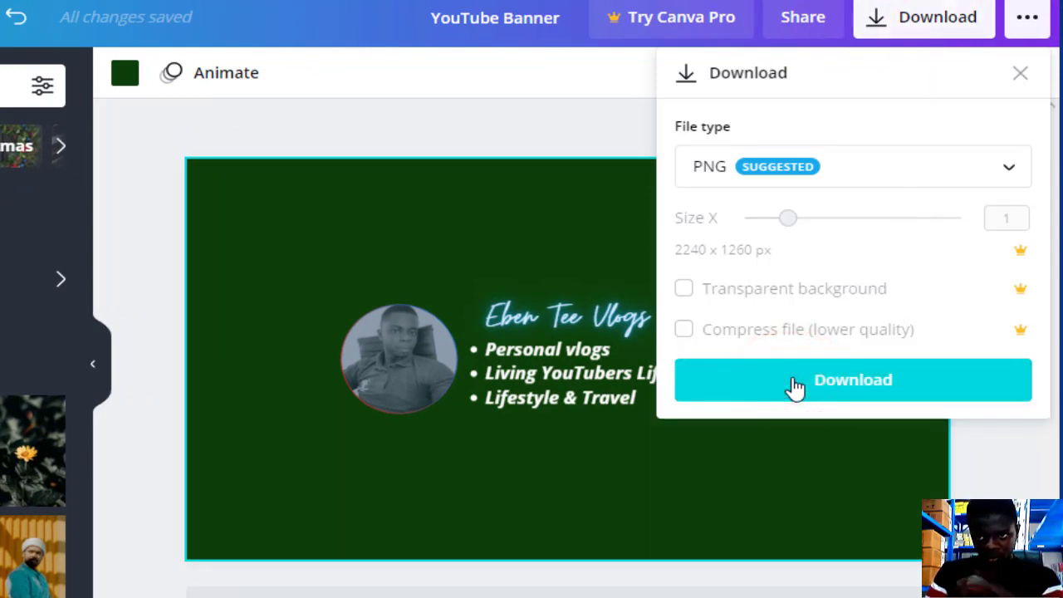
left_click(795, 382)
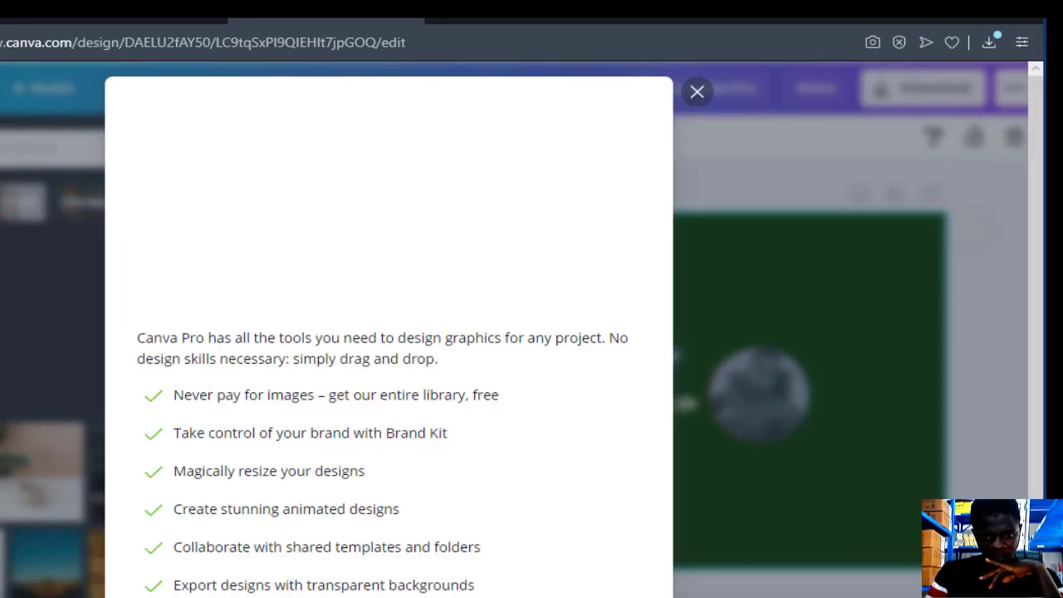
key("Escape")
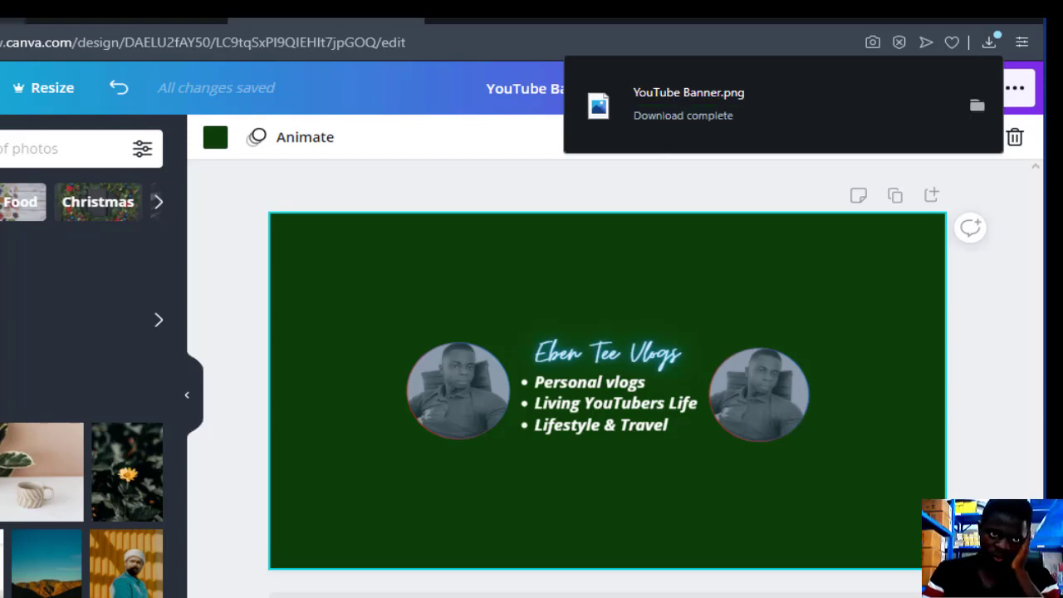
left_click(108, 10)
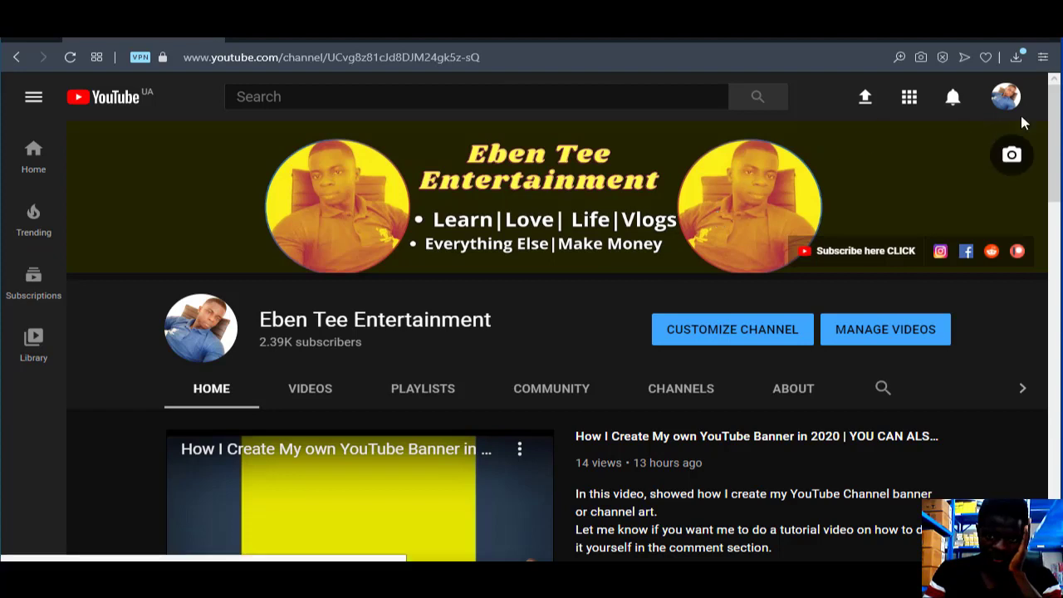
Check the YouTube channel's account menu, then return to the Canva banner editor
left_click(1005, 100)
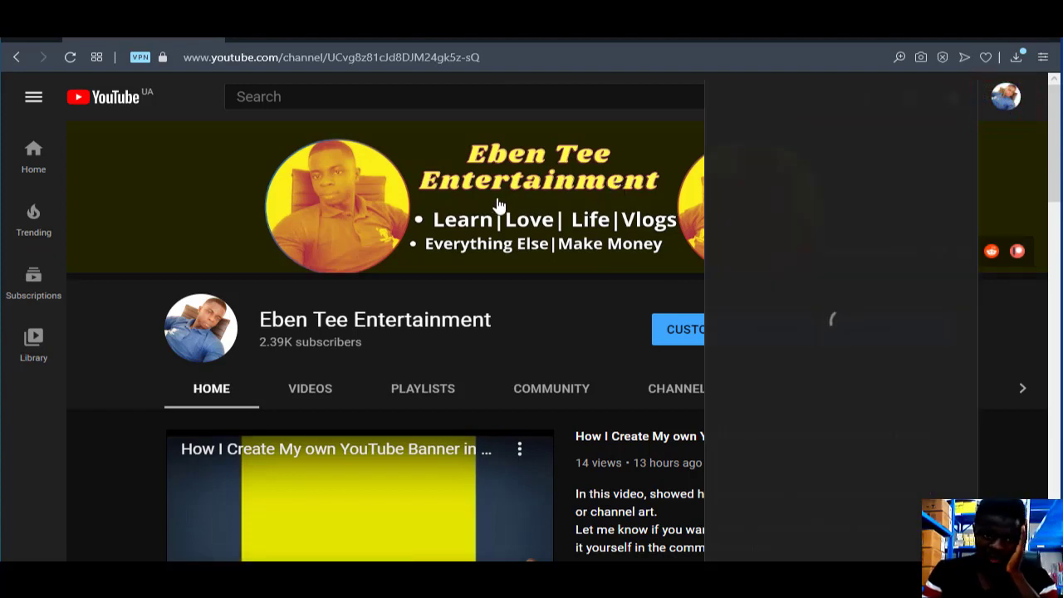
left_click(520, 306)
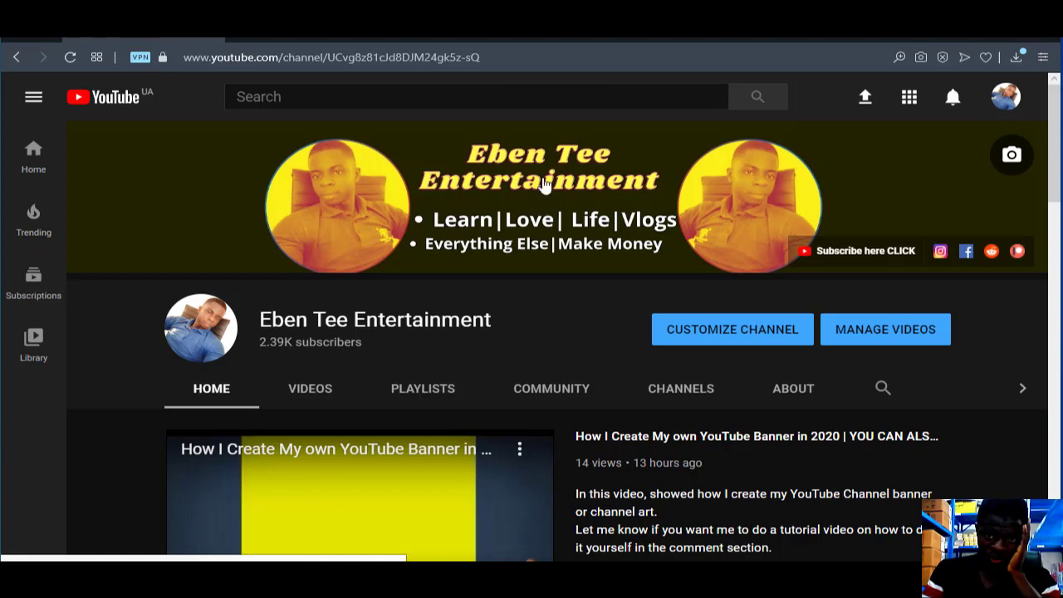
left_click(430, 37)
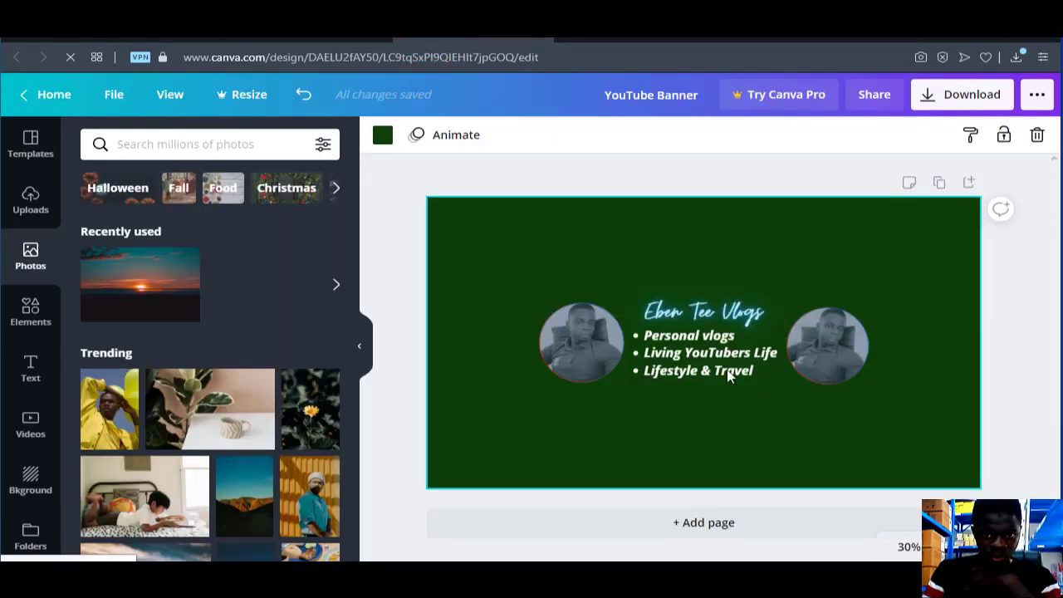